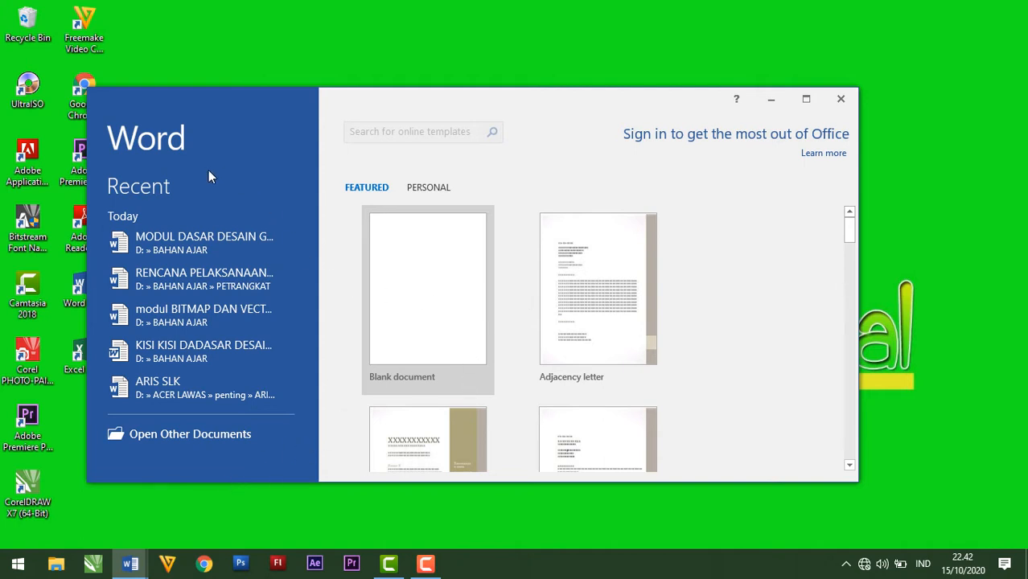
Discard the new blank document and switch to the already open Document2.
left_click(434, 308)
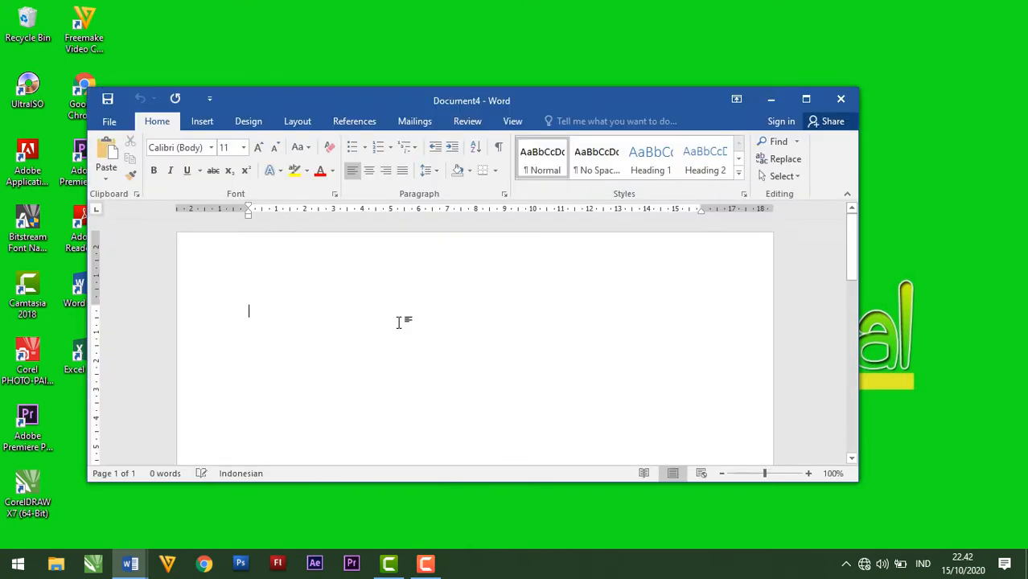
left_click(837, 103)
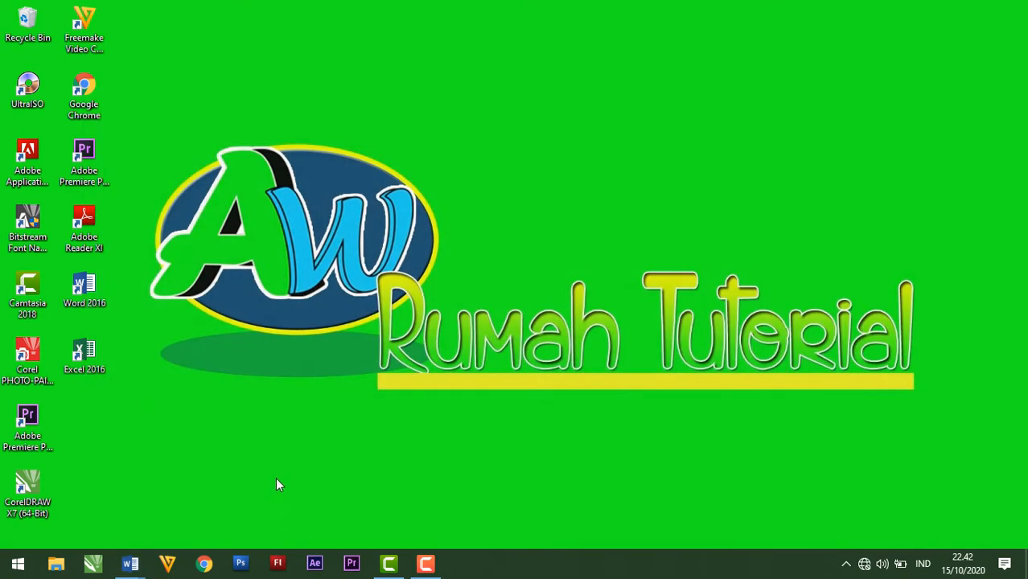
mouse_move(133, 563)
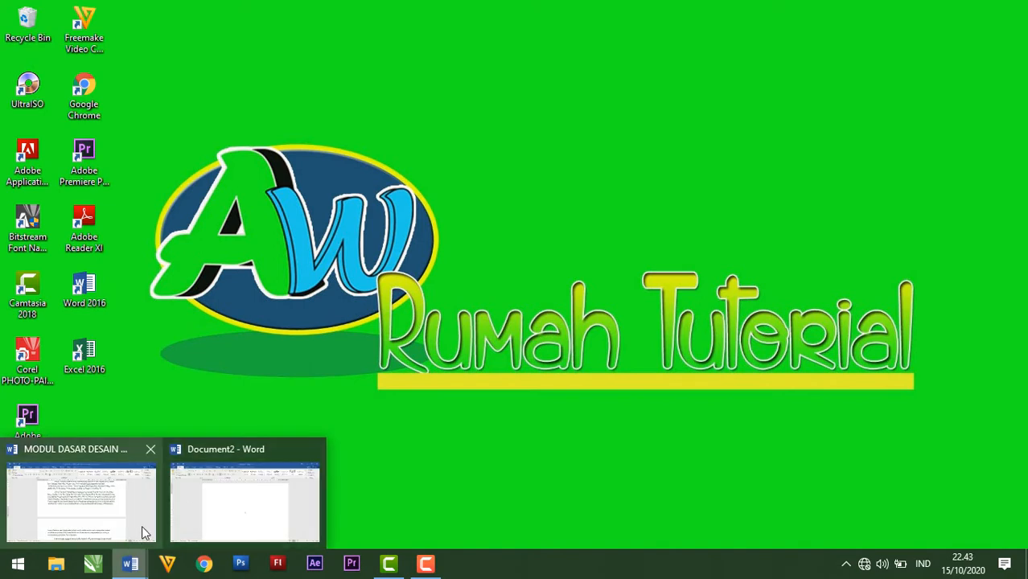
left_click(222, 508)
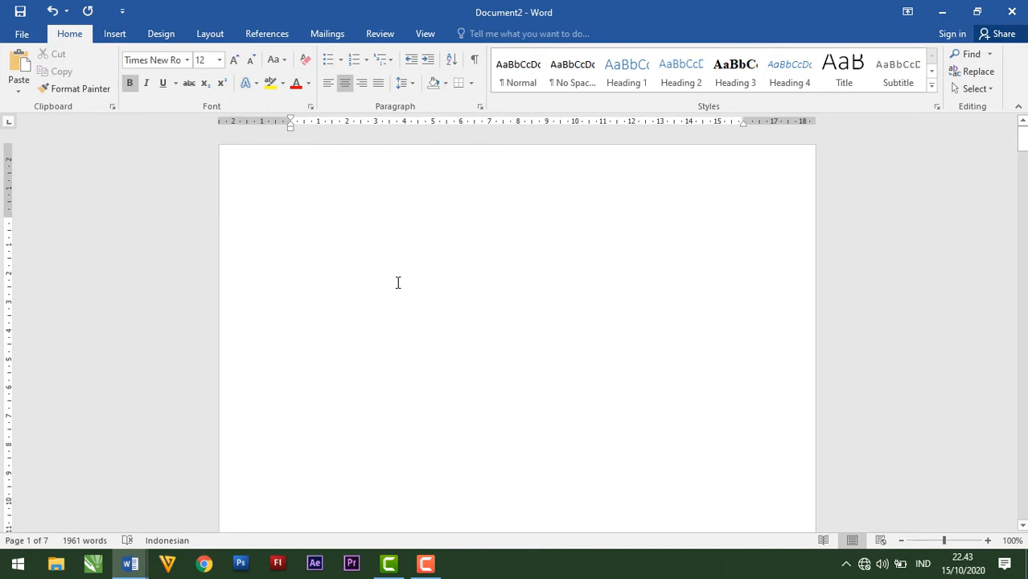
Enter the title "Daftar Isi" at the top of the empty first page, followed by a new line.
left_click(478, 214)
type("Daftar")
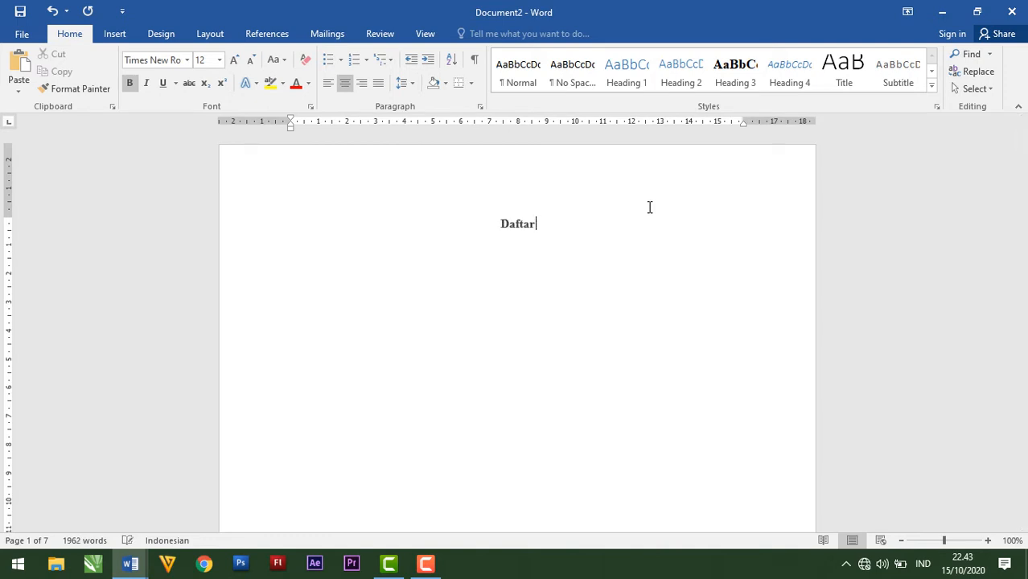
type(" Idi")
key("BackSpace")
key("BackSpace")
type("si")
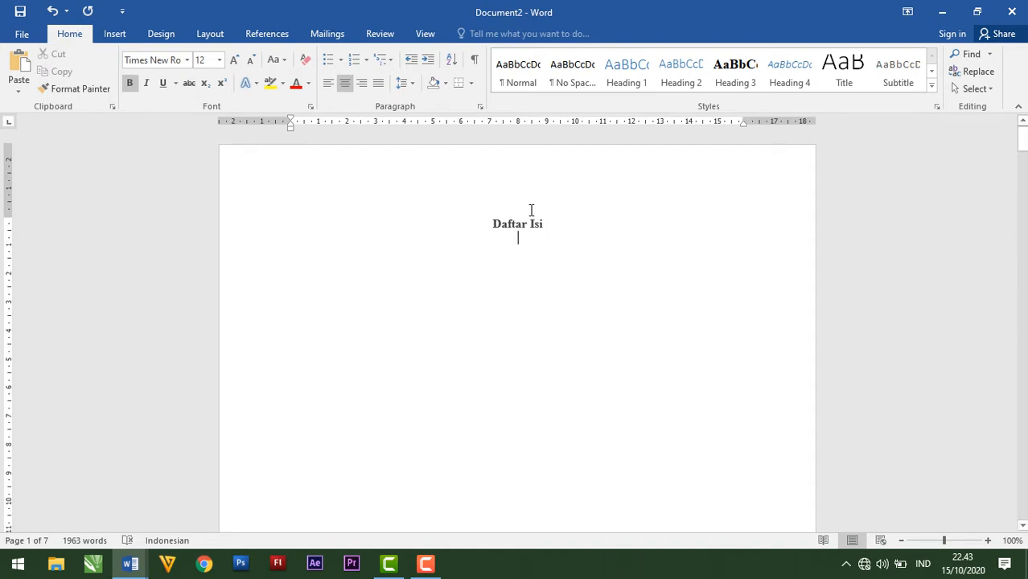
key("Return")
Copy the two-line heading "BAB I DASAR DESAIN GRAFIK" from page 2.
scroll(686, 475, "down", 3)
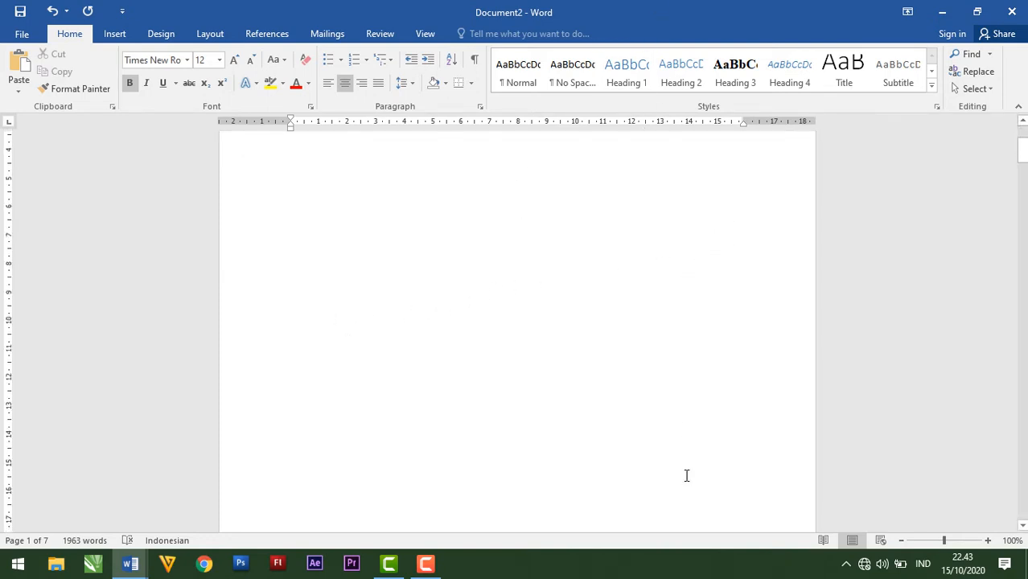
scroll(622, 437, "down", 5)
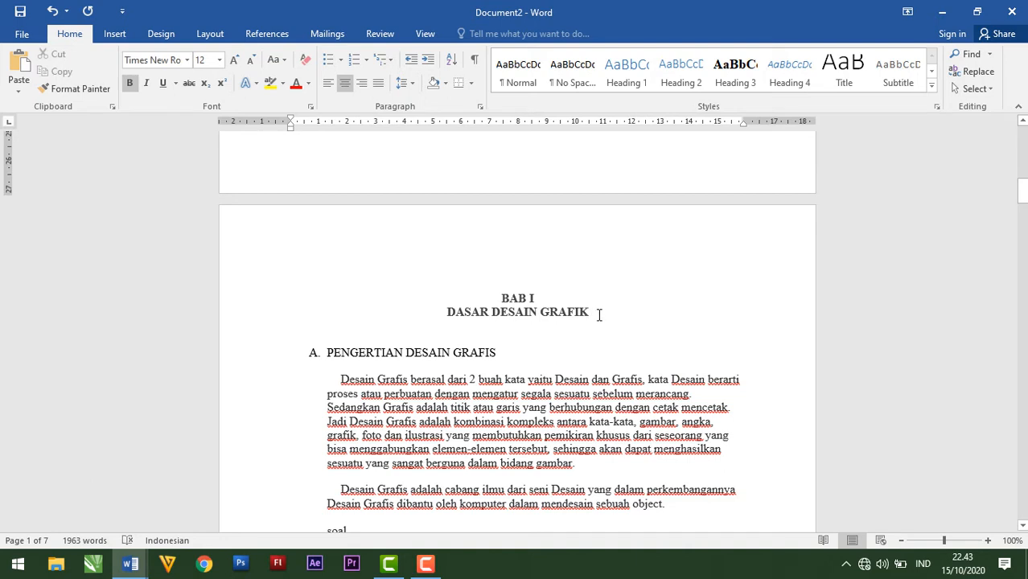
left_click_drag(591, 312, 517, 301)
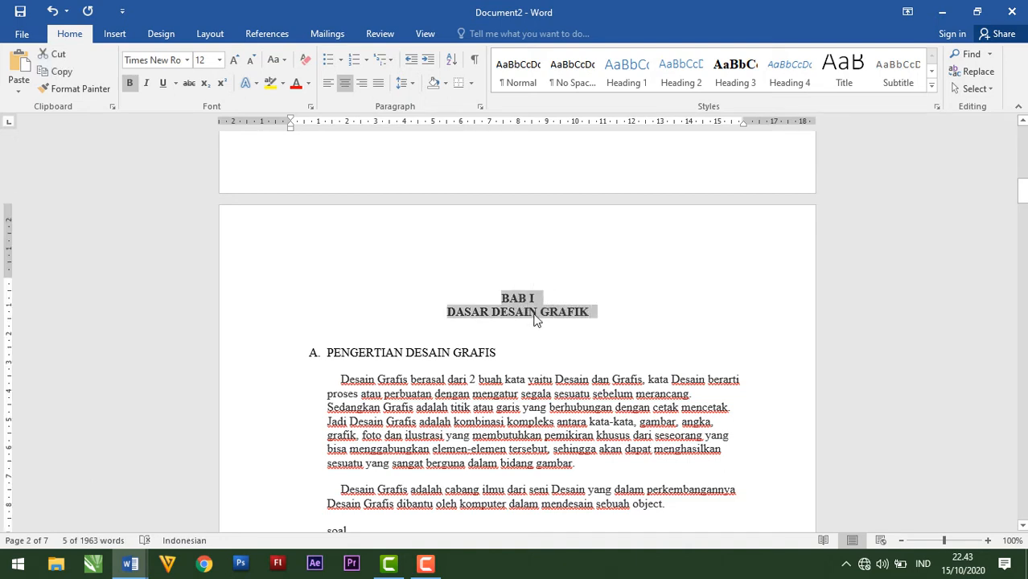
right_click(523, 305)
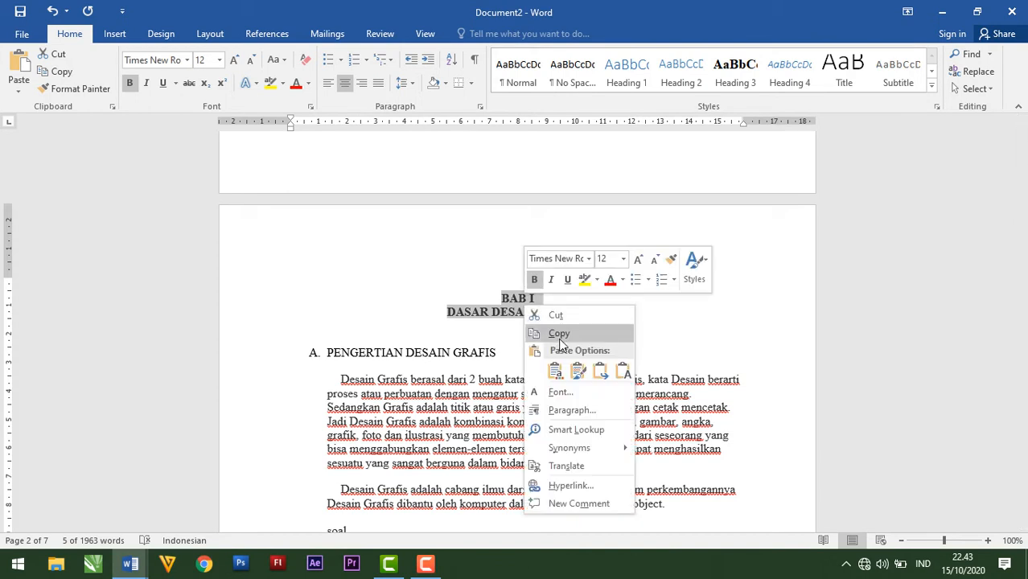
left_click(559, 334)
Paste the copied chapter heading below the Daftar Isi title on page 1, keeping its source formatting.
scroll(475, 337, "up", 10)
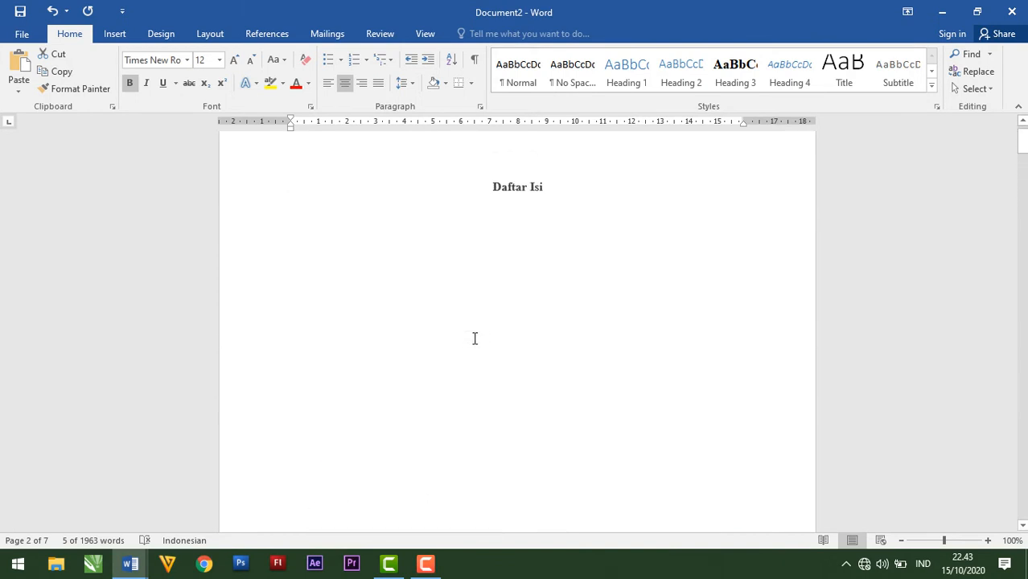
left_click(459, 236)
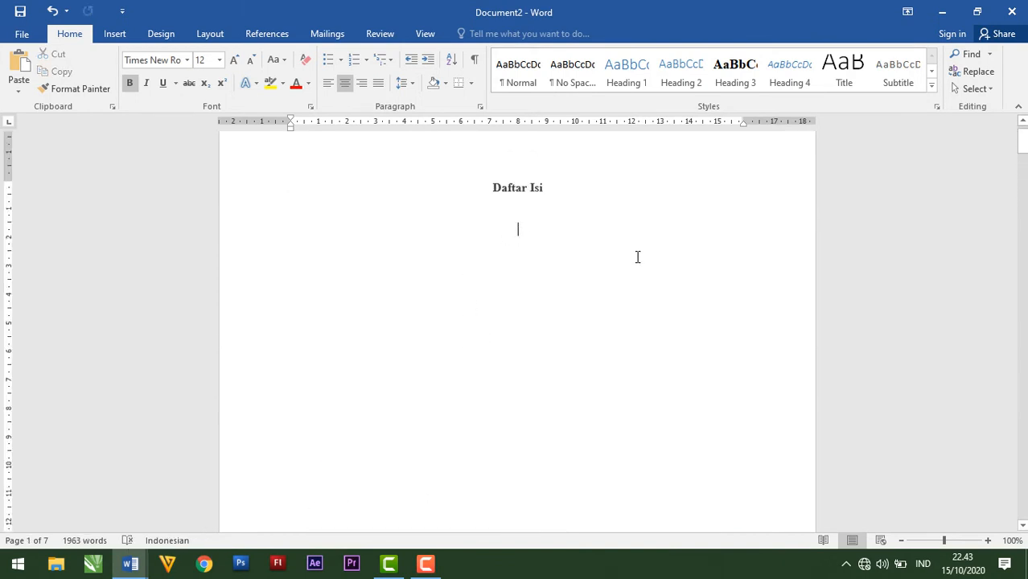
key("ctrl+v")
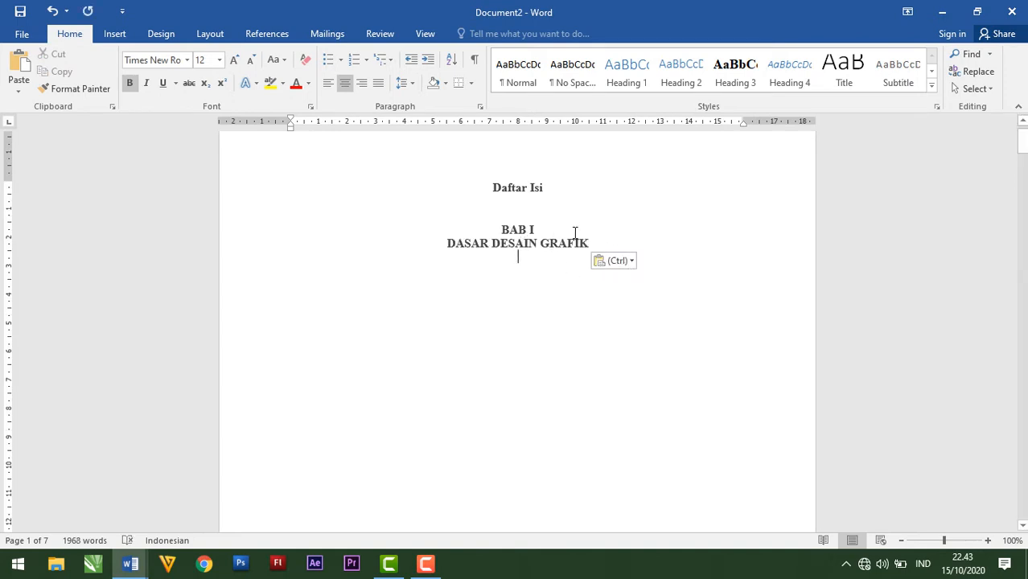
key("ctrl+z")
right_click(472, 232)
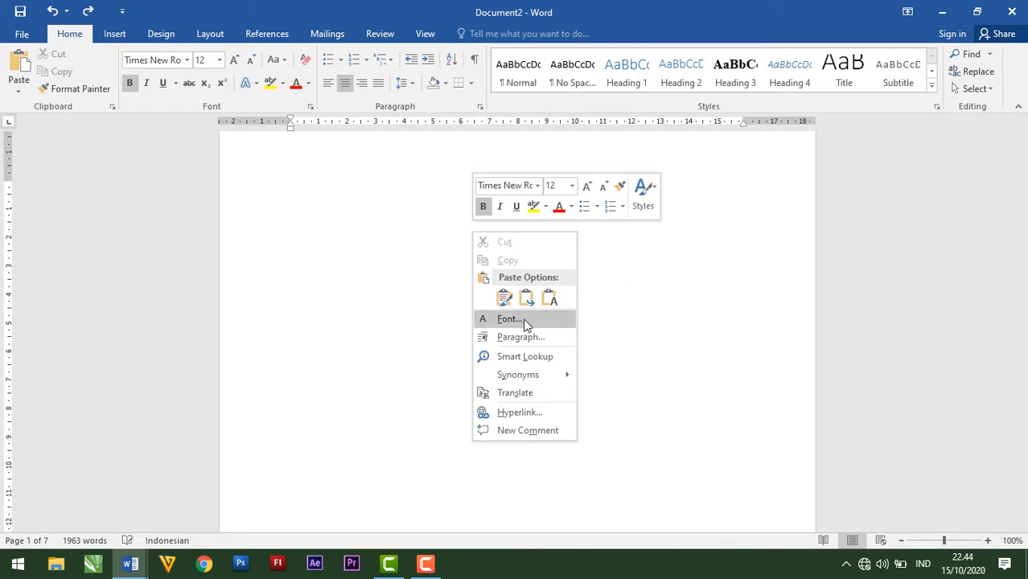
left_click(504, 298)
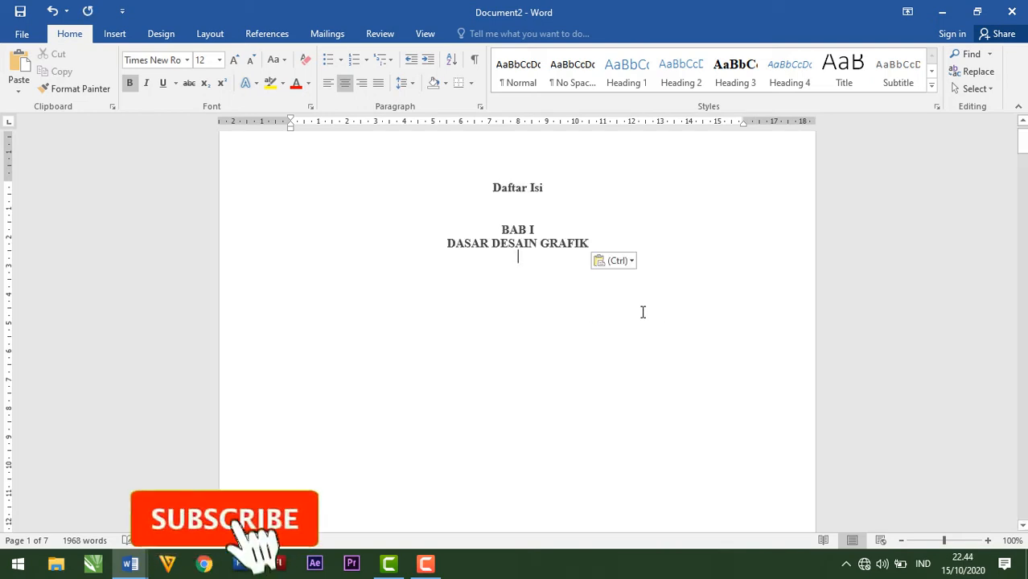
Left-align both lines of the pasted heading and join them into the single line "BAB I DASAR DESAIN GRAFIK".
left_click(499, 229)
key("ctrl+l")
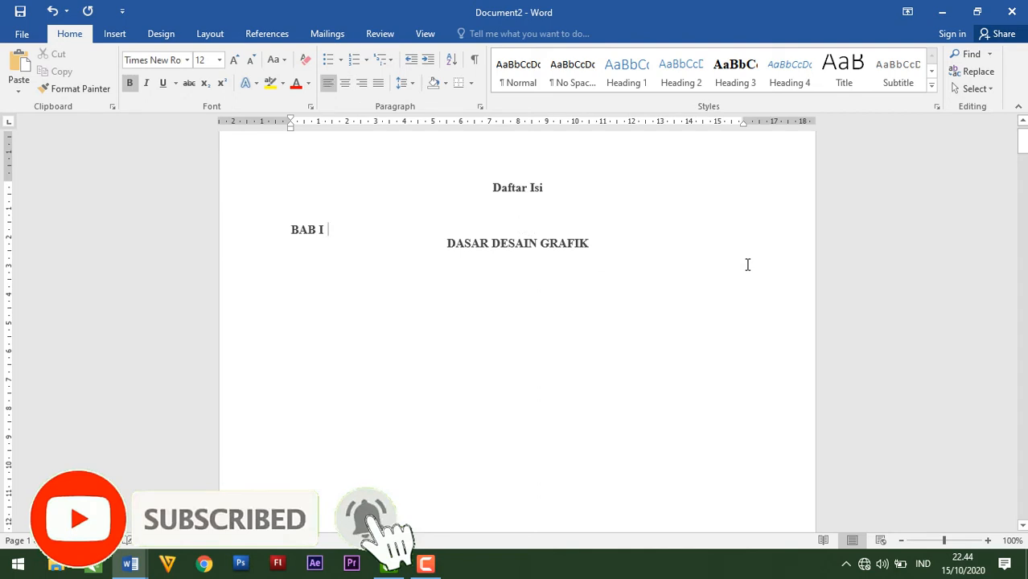
left_click(440, 246)
key("ctrl+l")
key("BackSpace")
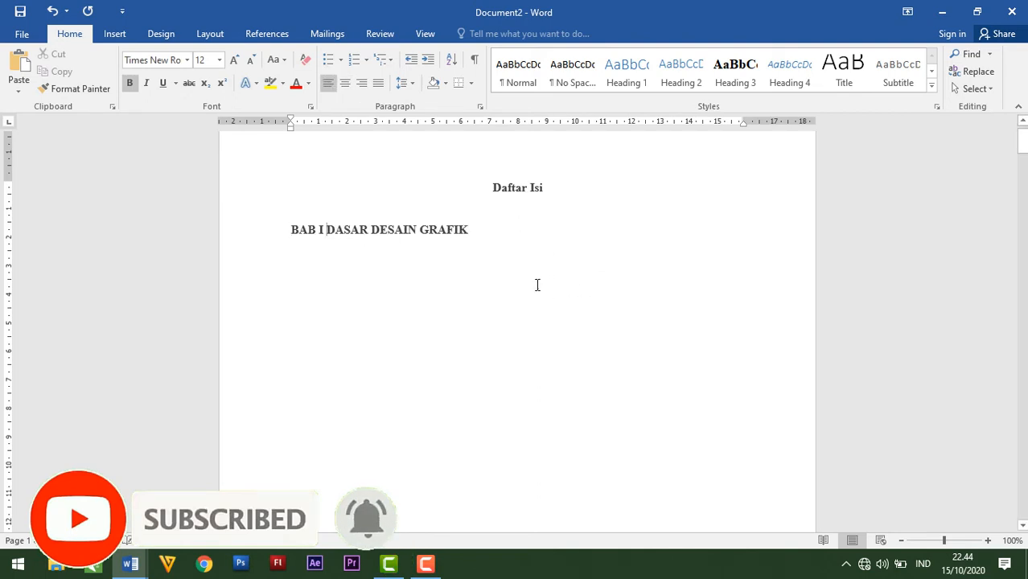
Add a row of manually entered dots after the BAB I heading, extending towards the page's right margin.
left_click(500, 228)
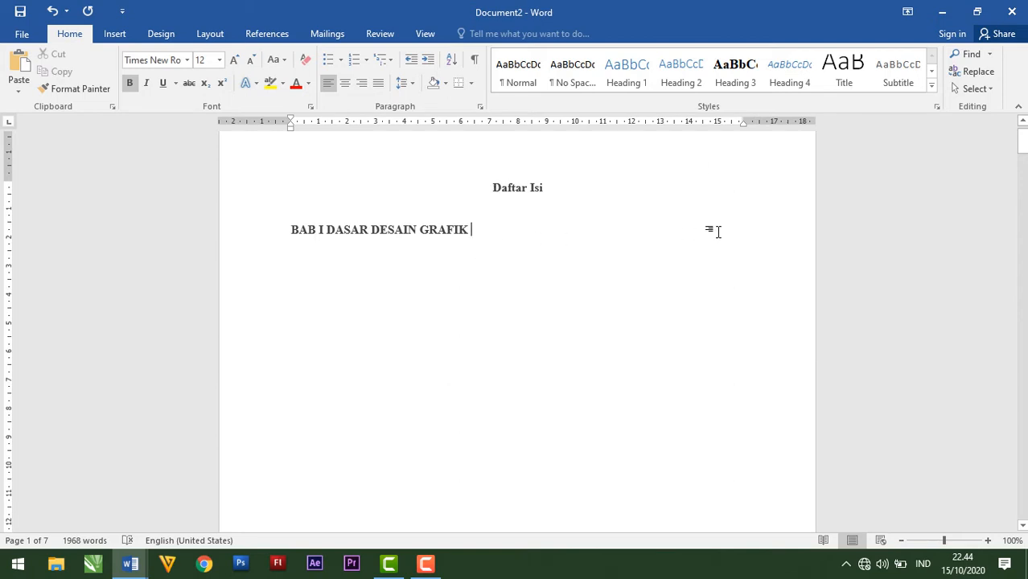
type(".....")
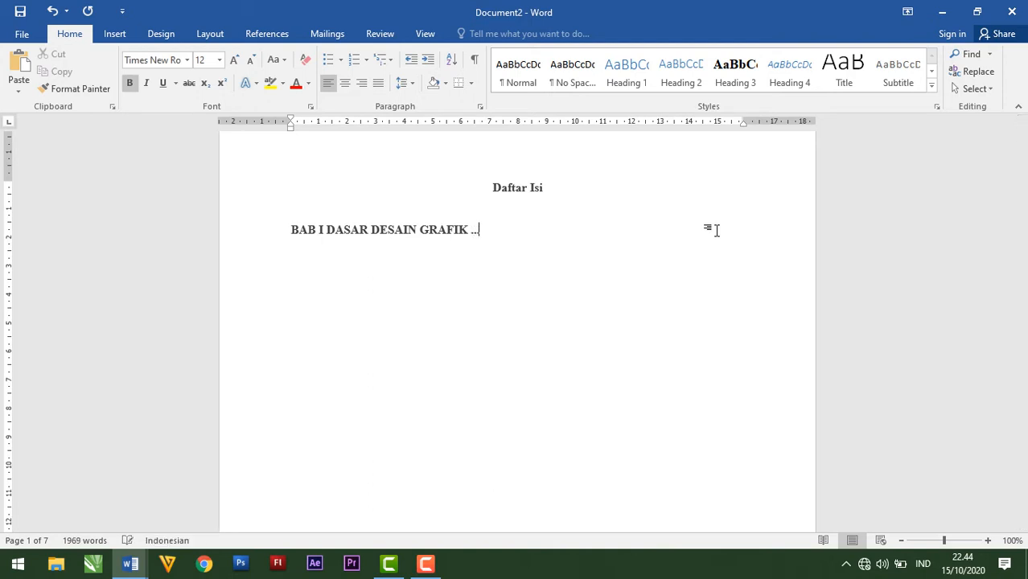
type(".......................................................")
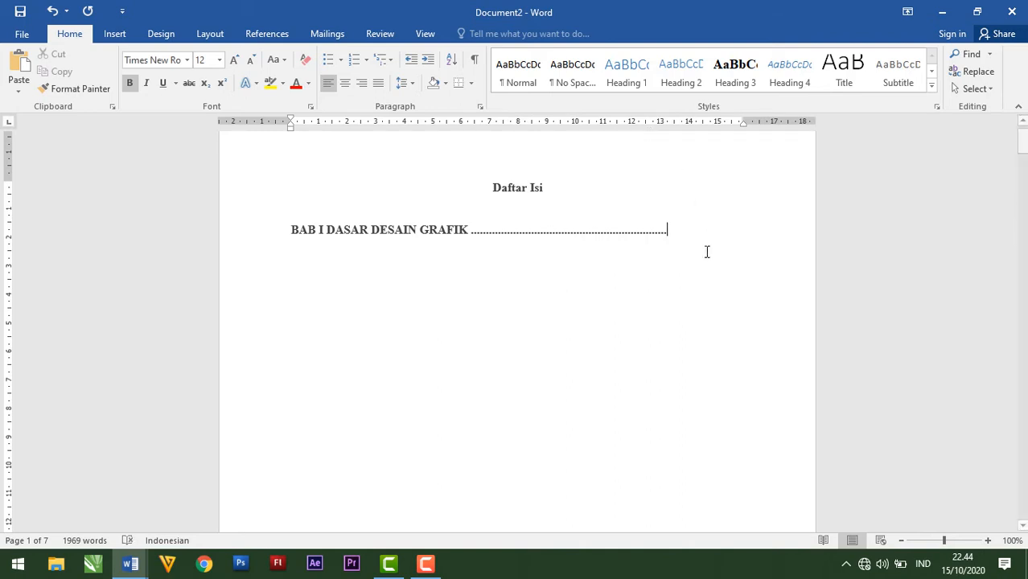
Add a trial line "No 1" below the heading and fill it with dots up to the first line's end.
key("Return")
type("sdfsd")
key("BackSpace")
key("BackSpace")
key("BackSpace")
key("BackSpace")
key("BackSpace")
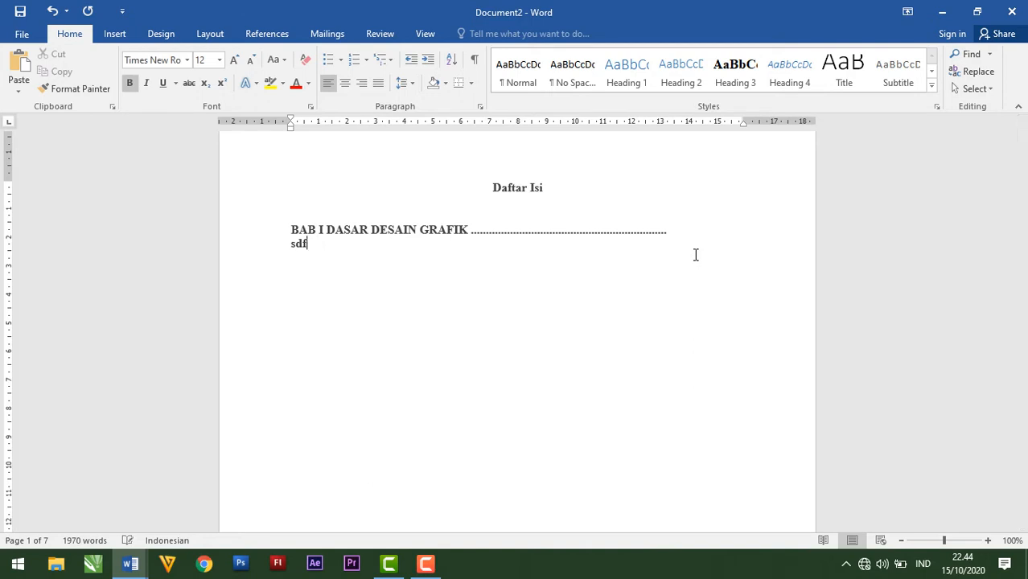
type("No 1............................................................................................................")
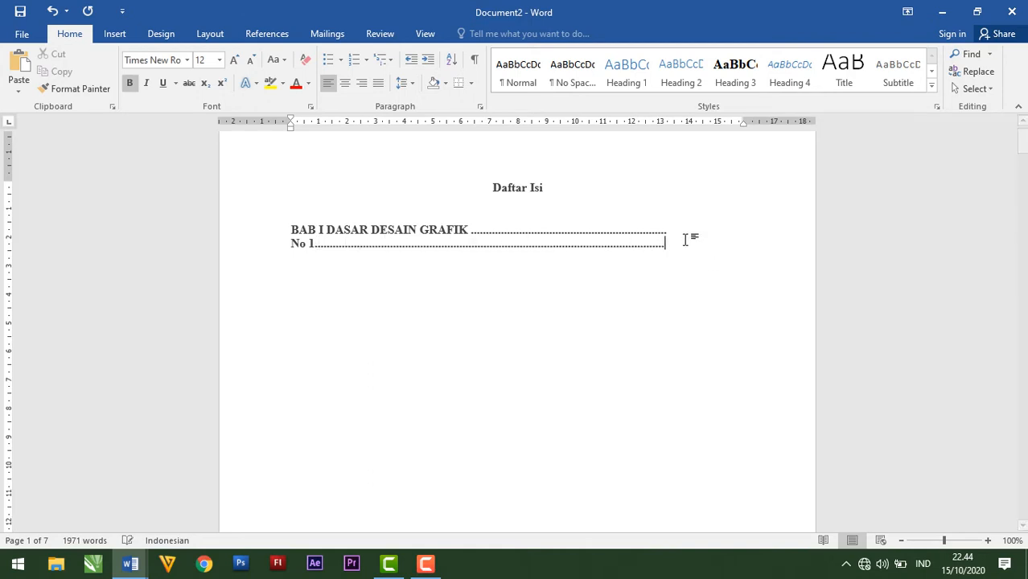
type("..")
Delete the dotted "No 1" line together with its empty paragraph.
left_click(259, 245)
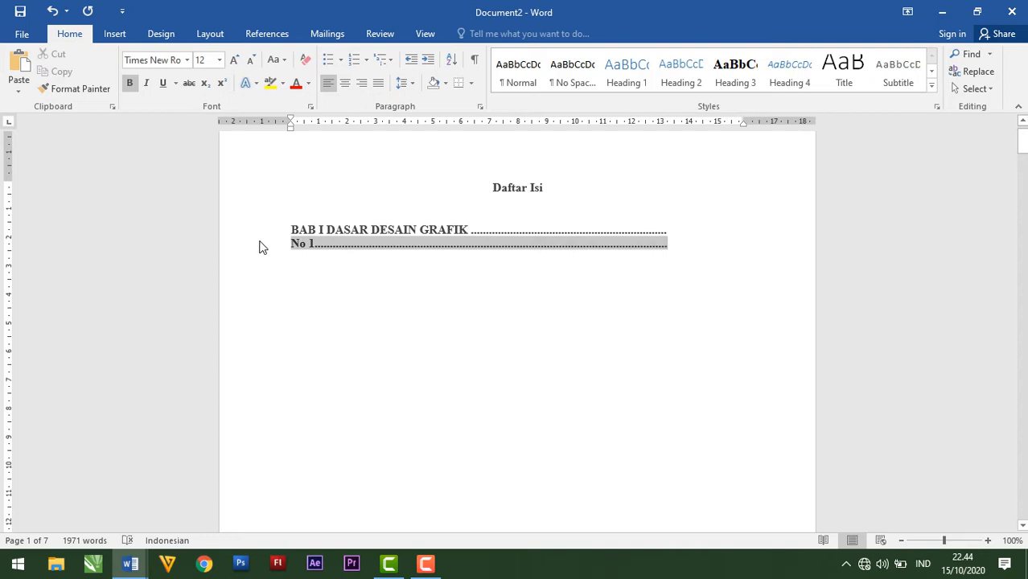
key("Delete")
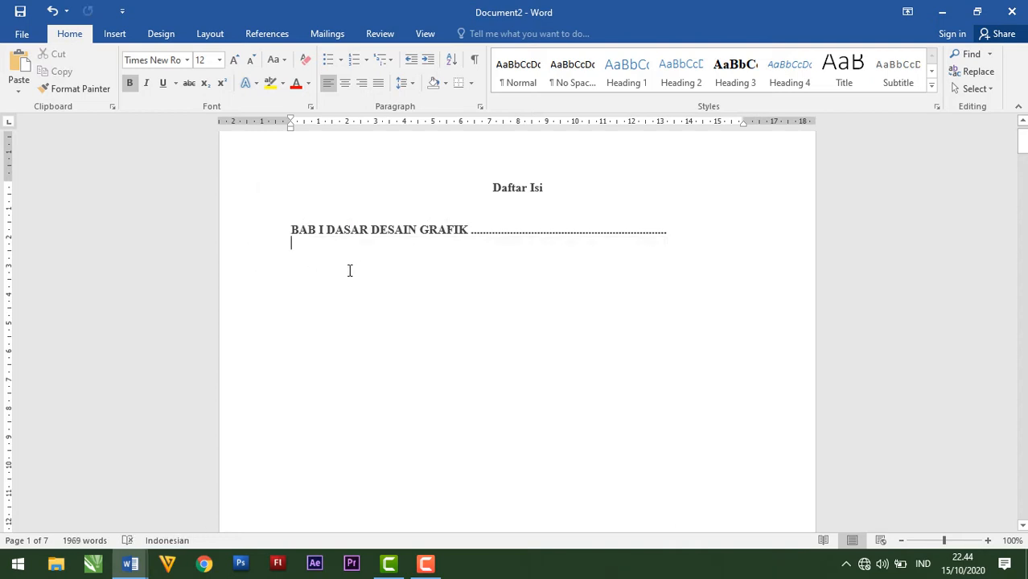
key("BackSpace")
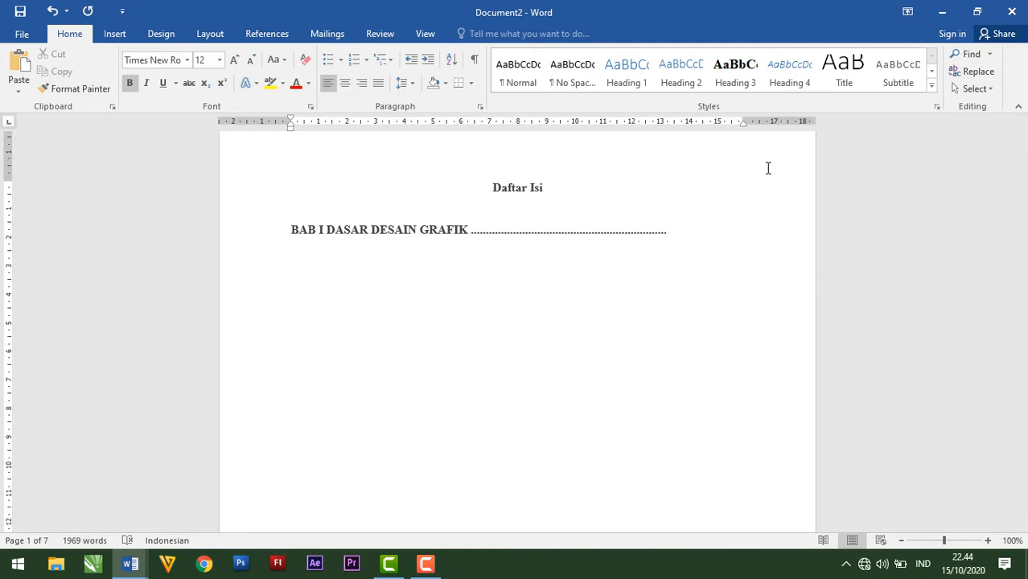
Set a left tab stop at 15 cm with dotted leader 2 for the BAB I line.
double_click(719, 126)
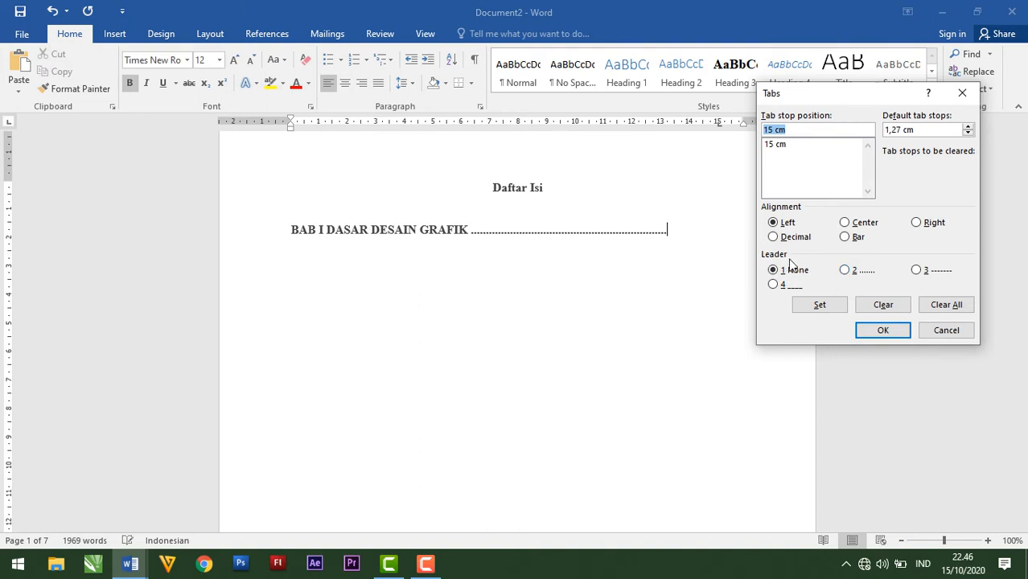
left_click(846, 272)
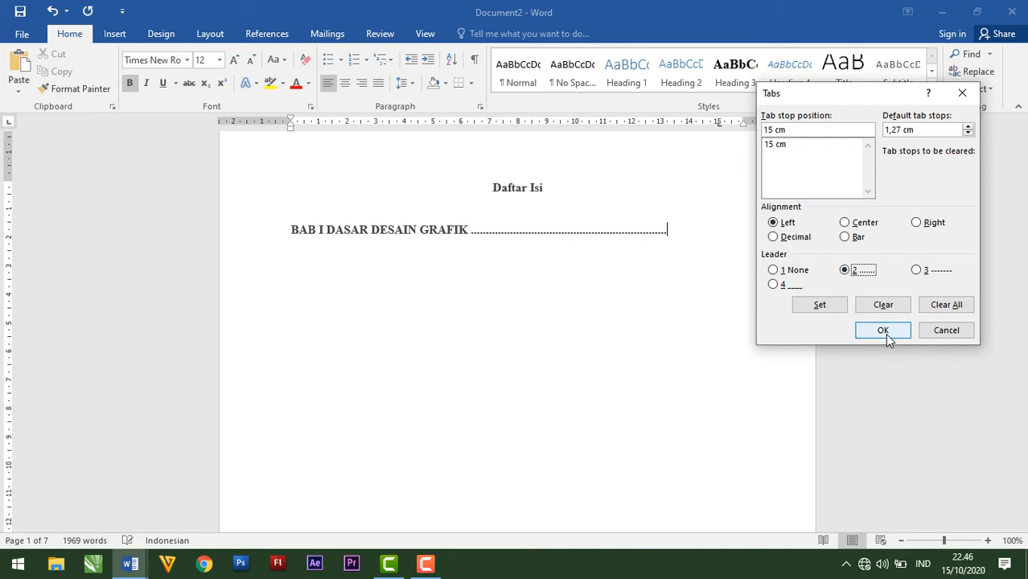
left_click(885, 333)
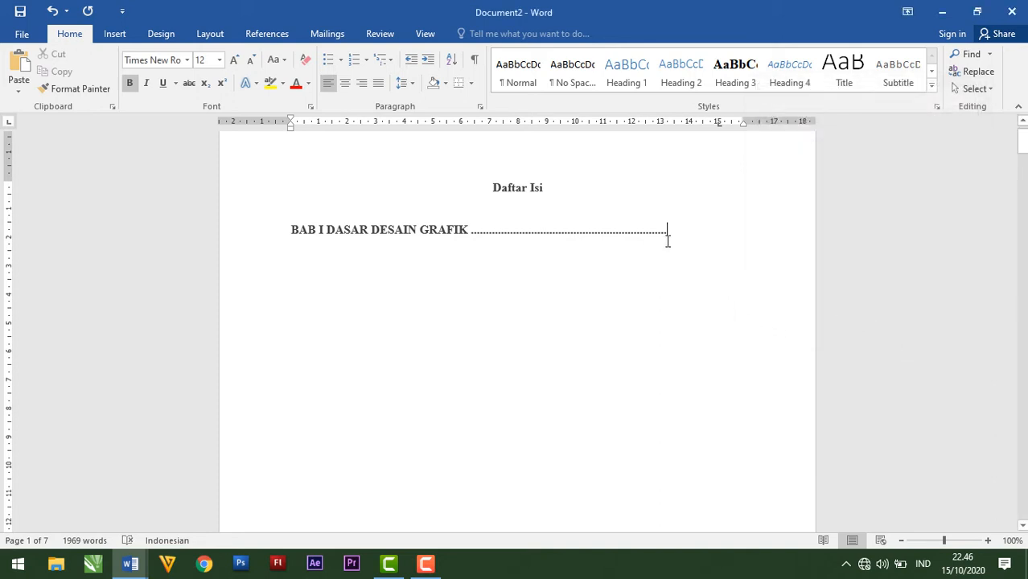
Delete the manually entered dots after the BAB I DASAR DESAIN GRAFIK heading.
double_click(496, 248)
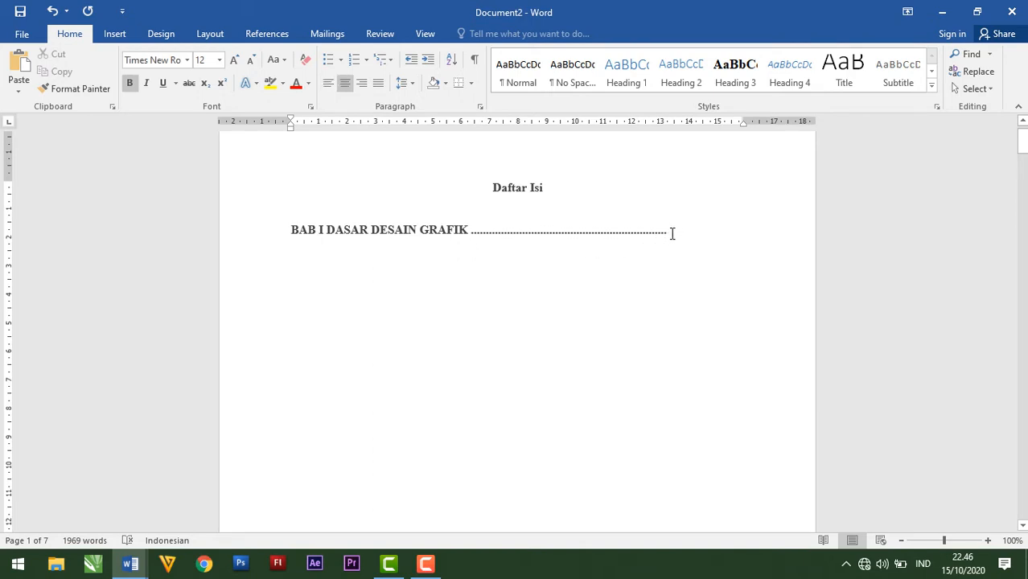
left_click_drag(673, 233, 468, 235)
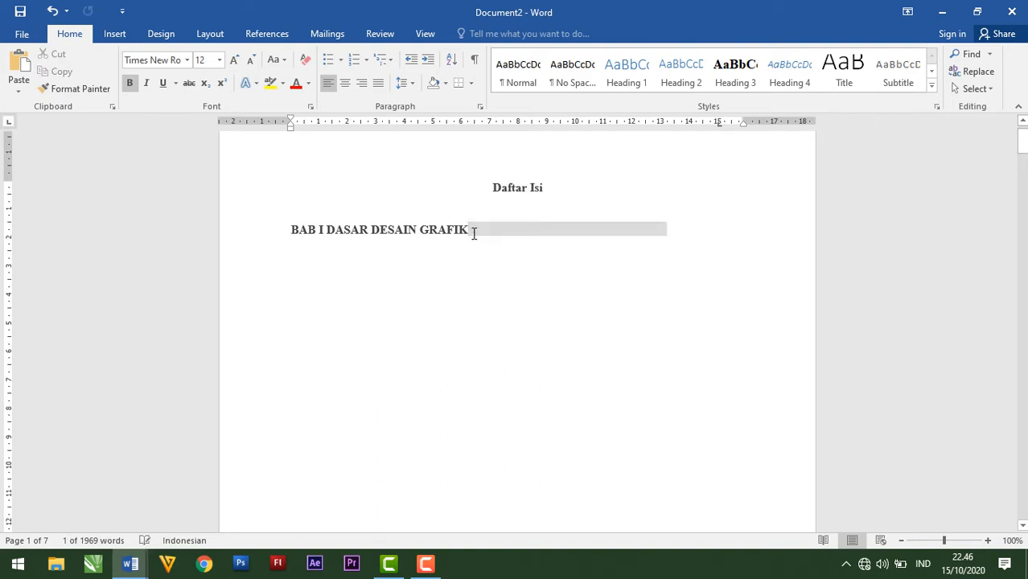
key("BackSpace")
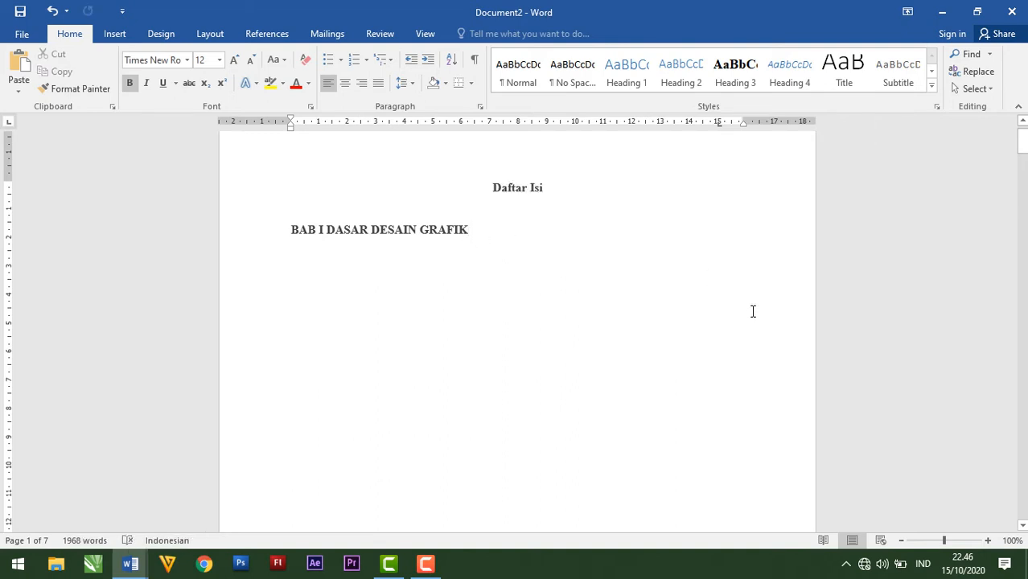
Reapply dotted leader 2 to the 15 cm tab stop and end the BAB I line with tabbed page number "i".
key("Tab")
key("ctrl+z")
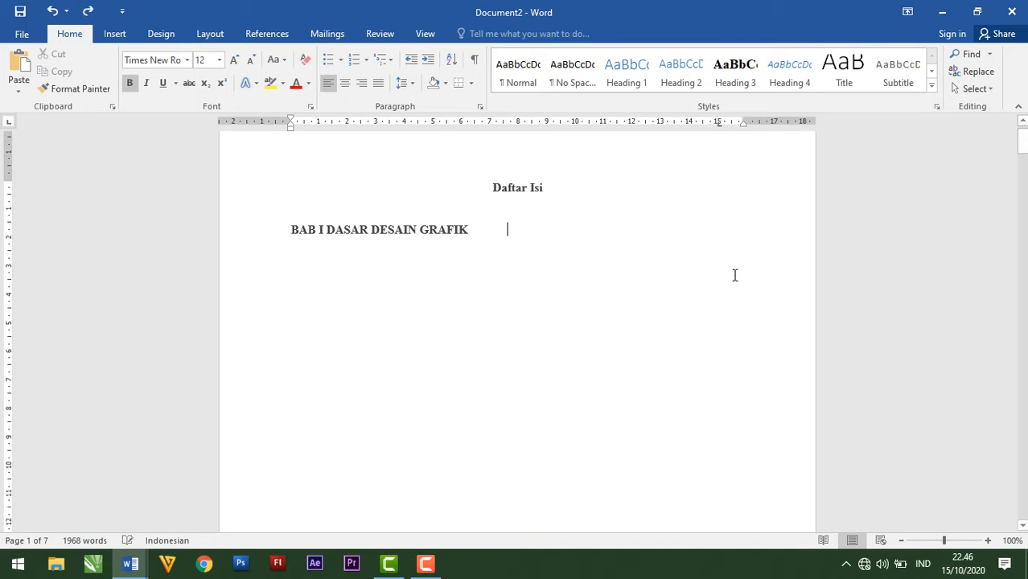
double_click(719, 123)
left_click(843, 269)
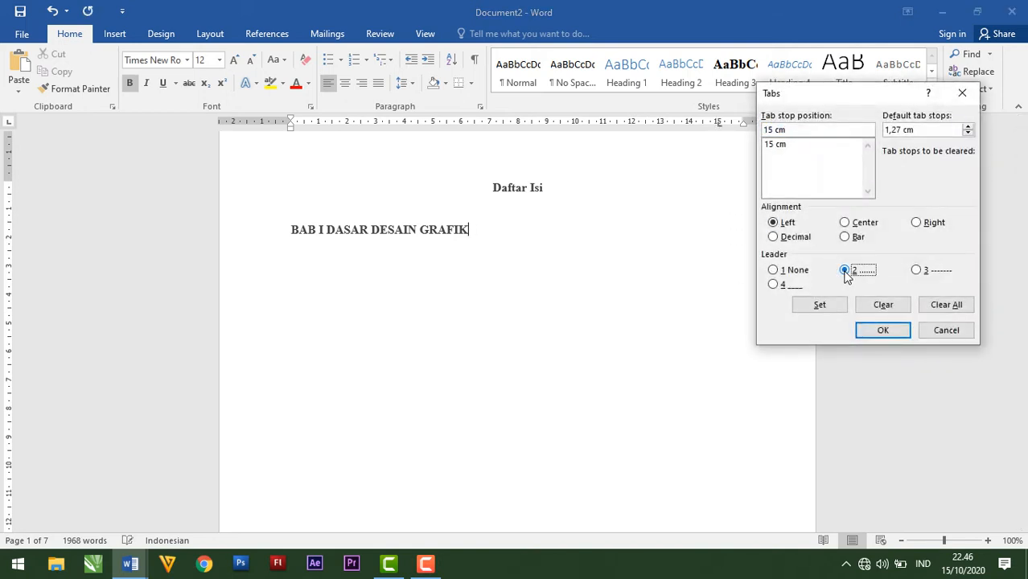
left_click(882, 330)
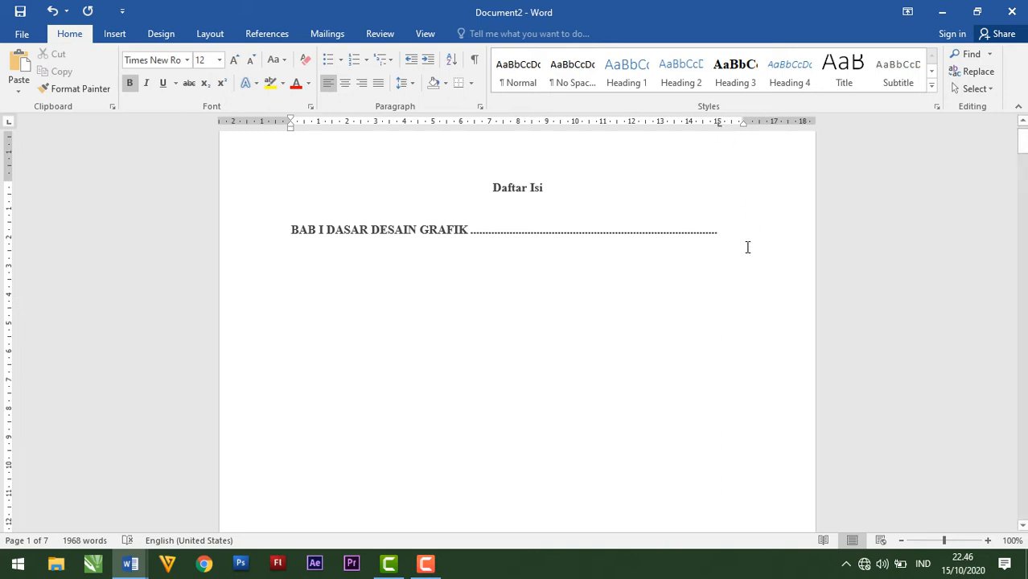
type("i")
key("Return")
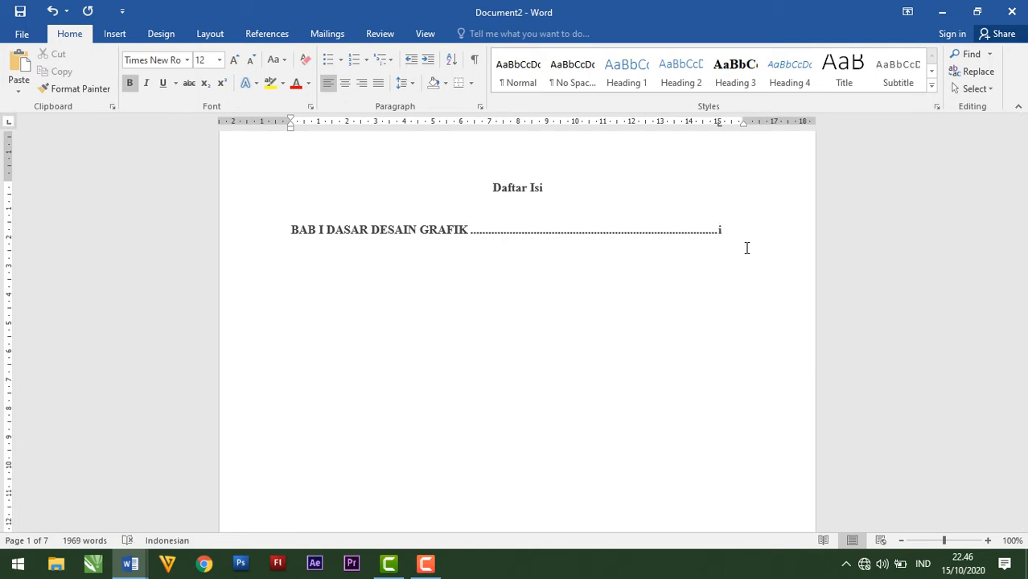
Copy the heading "PENGERTIAN DESAIN GRAFIS" from the BAB I chapter into a new line below the BAB I entry in Daftar Isi.
scroll(568, 346, "down", 12)
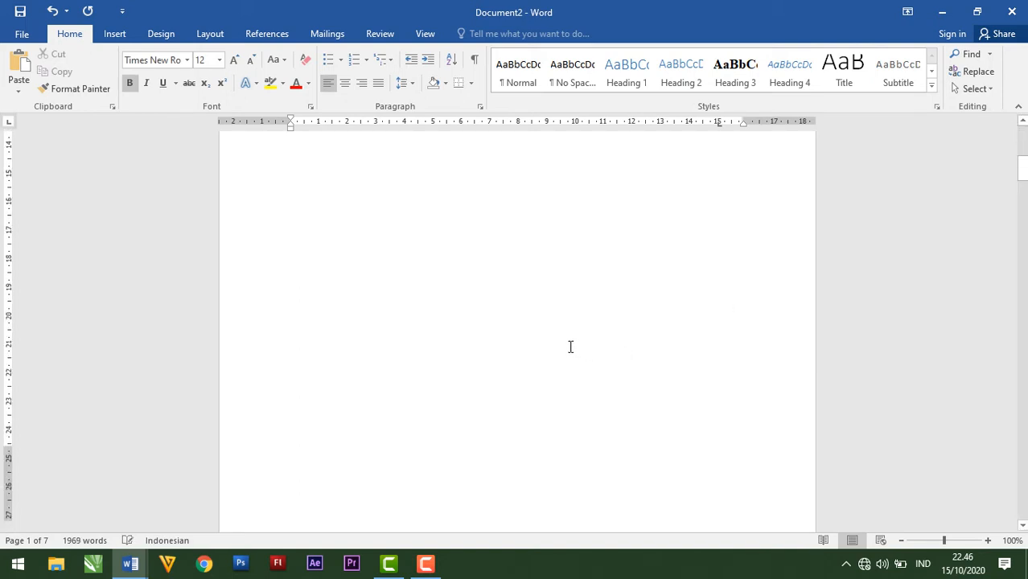
scroll(494, 360, "down", 4)
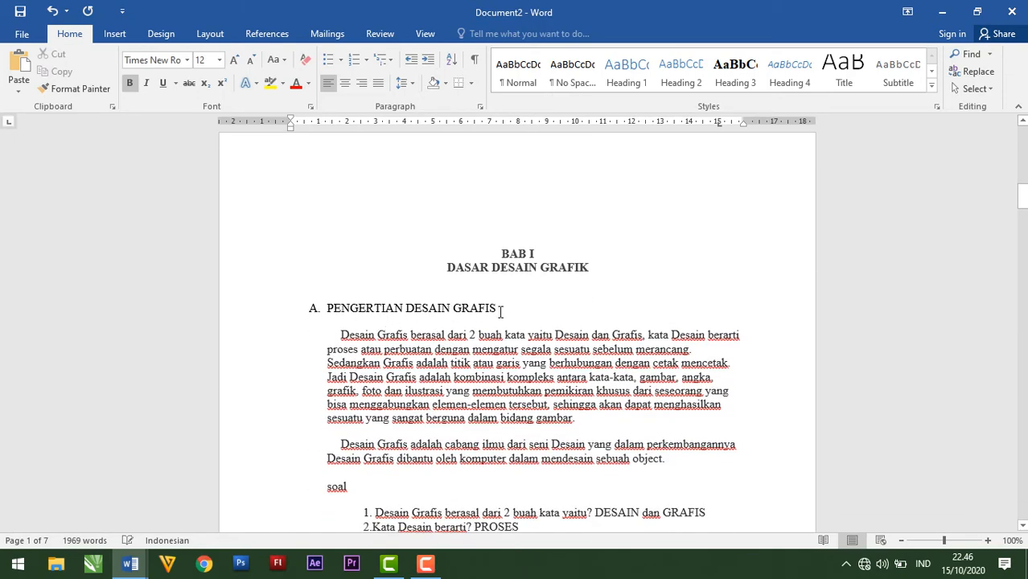
left_click_drag(496, 308, 326, 308)
key("ctrl+c")
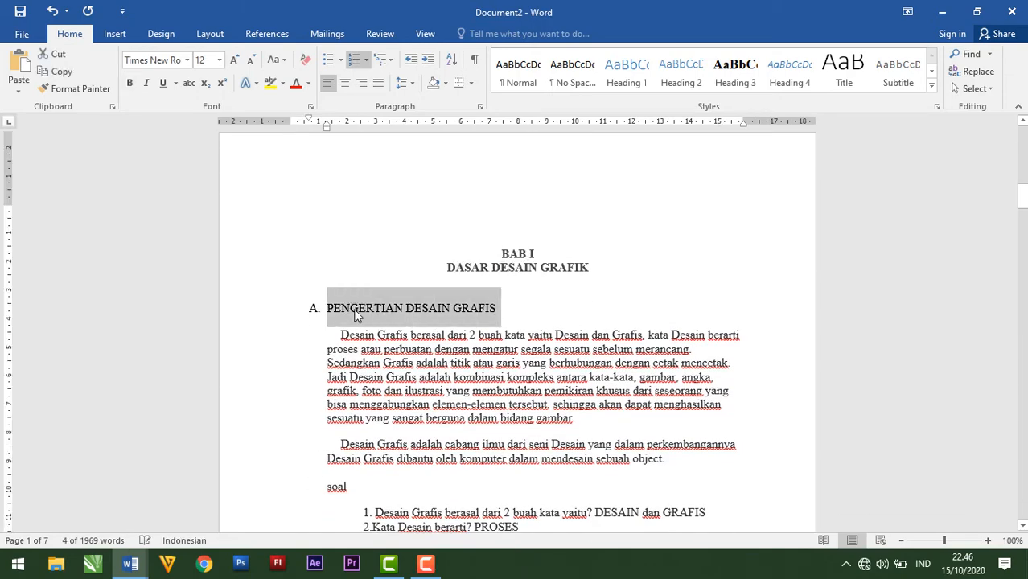
scroll(555, 345, "up", 10)
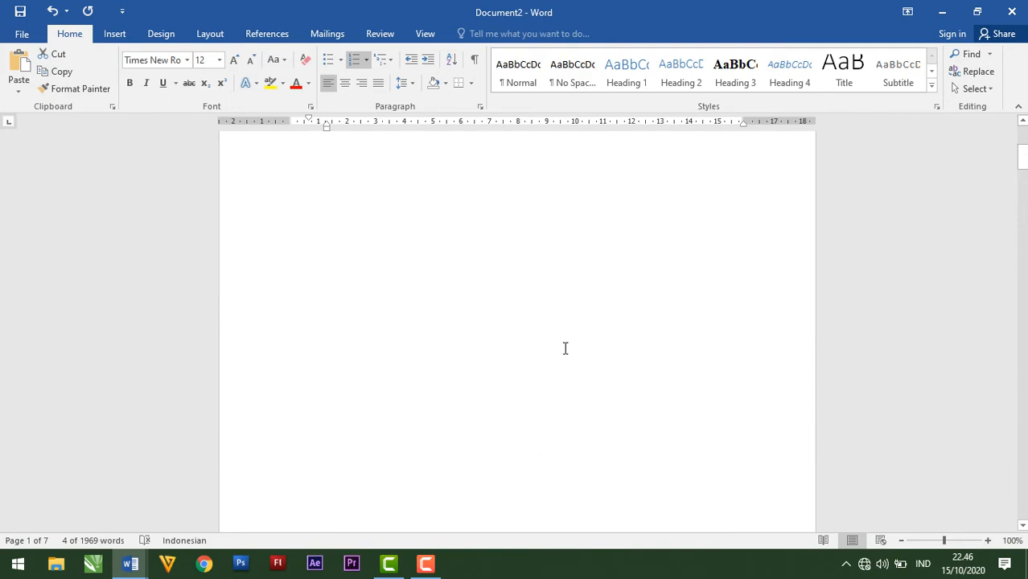
scroll(567, 348, "up", 3)
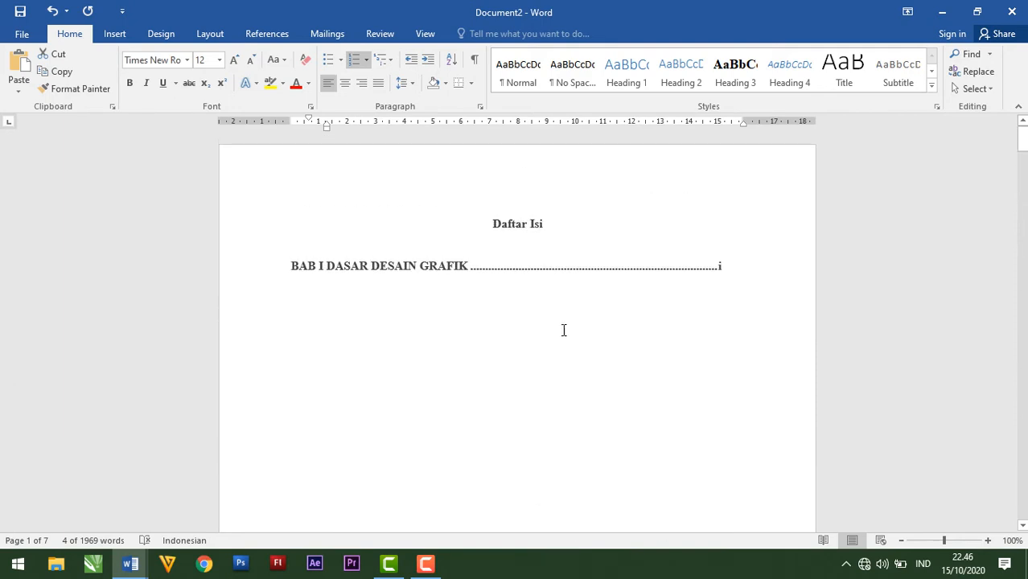
left_click(465, 294)
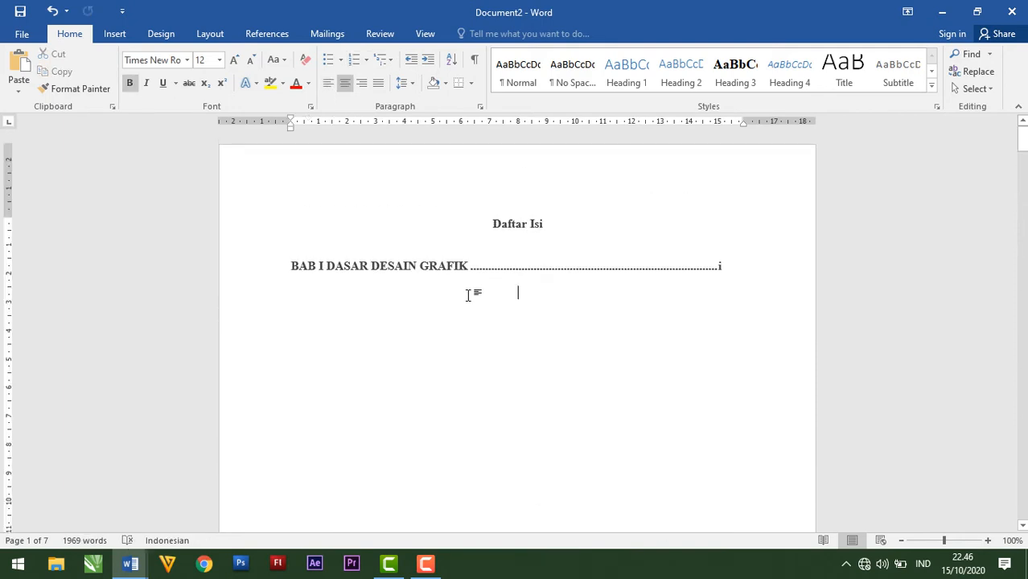
left_click(751, 266)
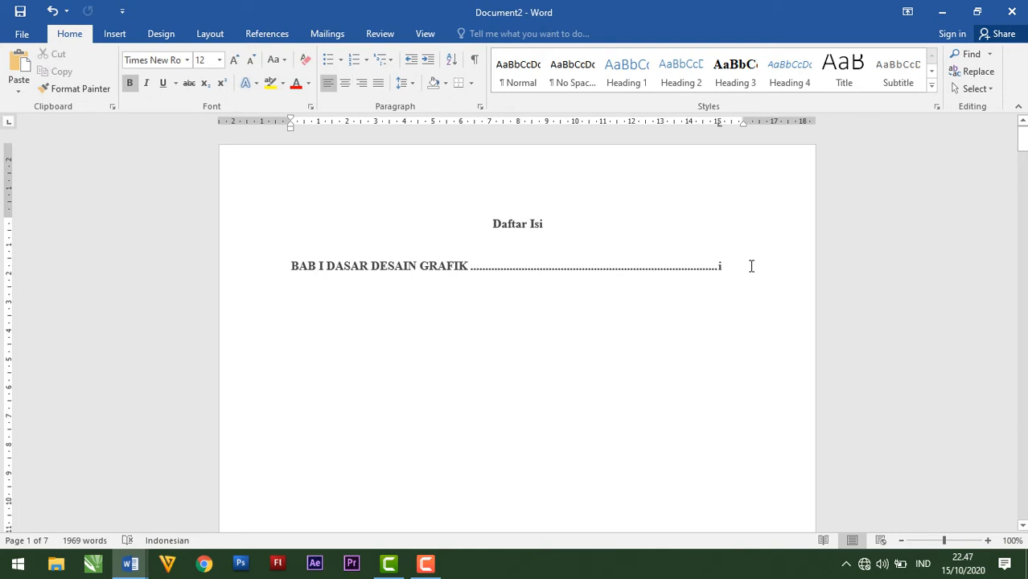
key("Return")
key("ctrl+v")
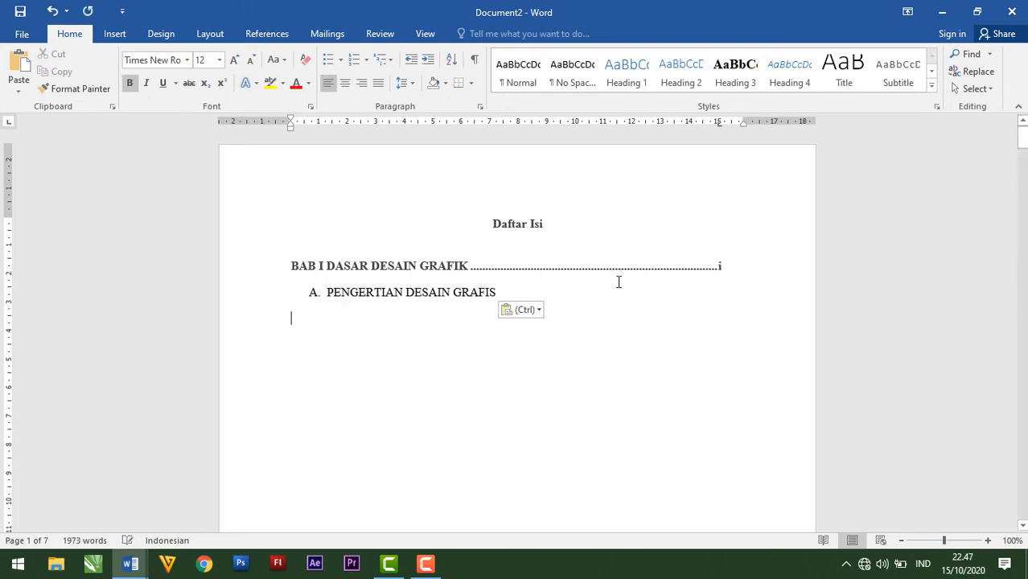
left_click(356, 295)
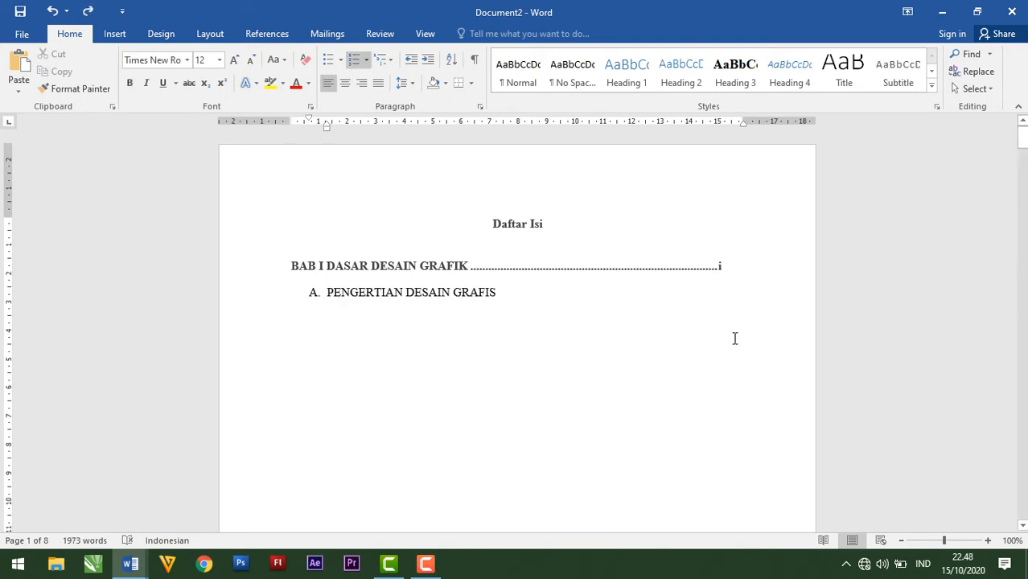
Change the page number at the end of the BAB I DASAR DESAIN GRAFIK entry to "1".
double_click(720, 266)
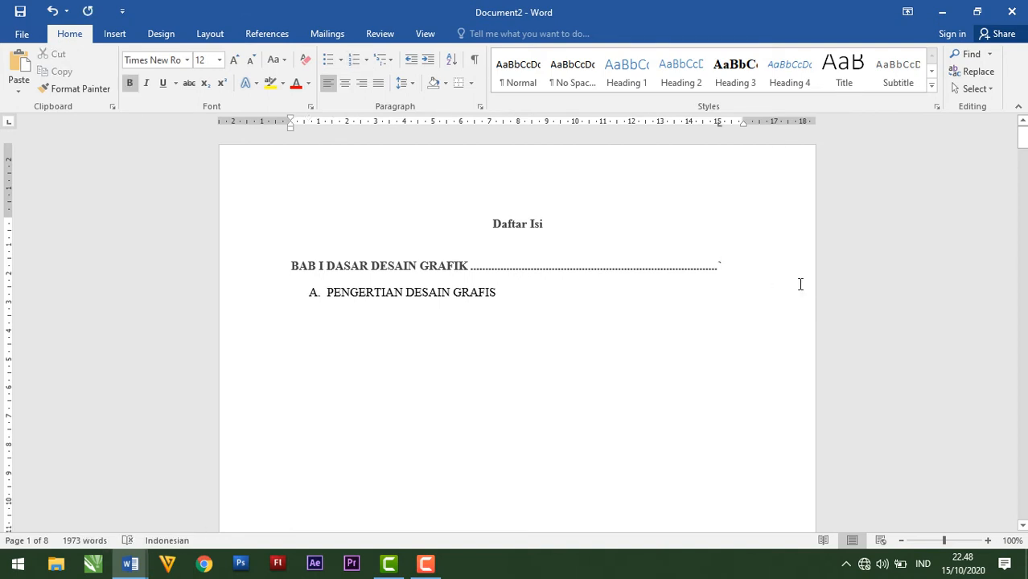
key("BackSpace")
type("1")
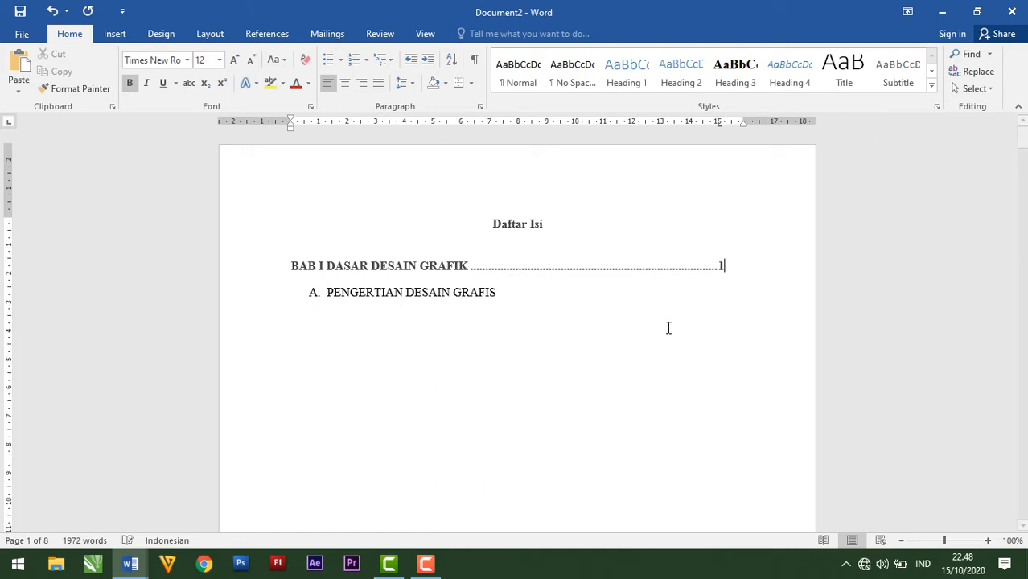
Copy the heading "Prinsip desain grafis adalah" from the BAB I chapter text.
scroll(522, 452, "down", 5)
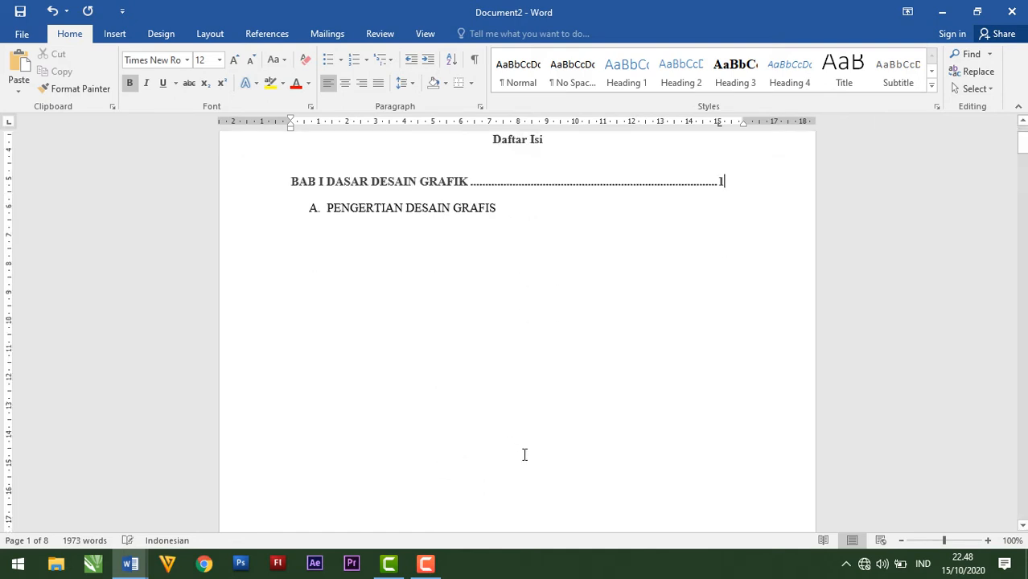
scroll(522, 453, "up", 4)
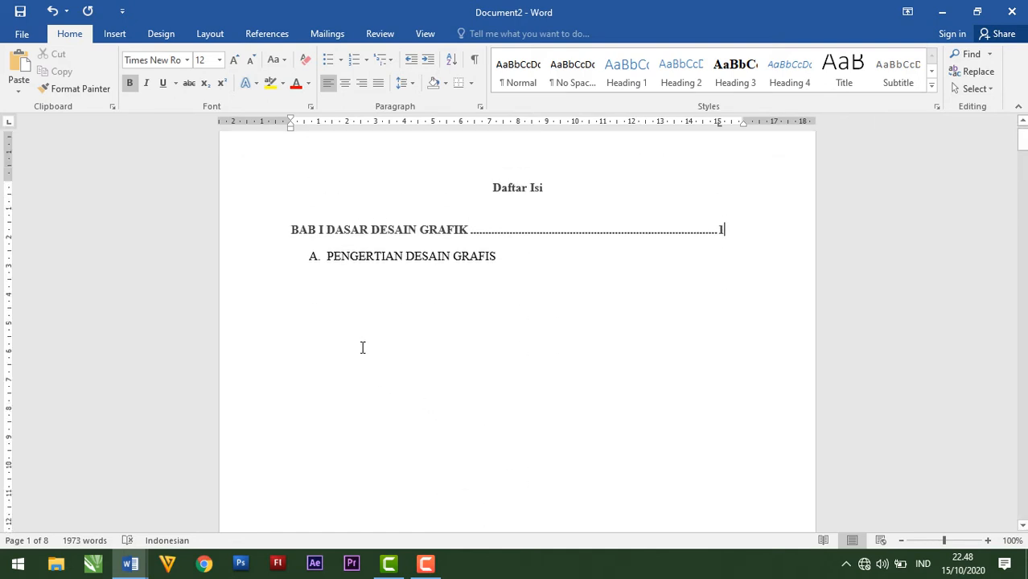
scroll(395, 482, "down", 15)
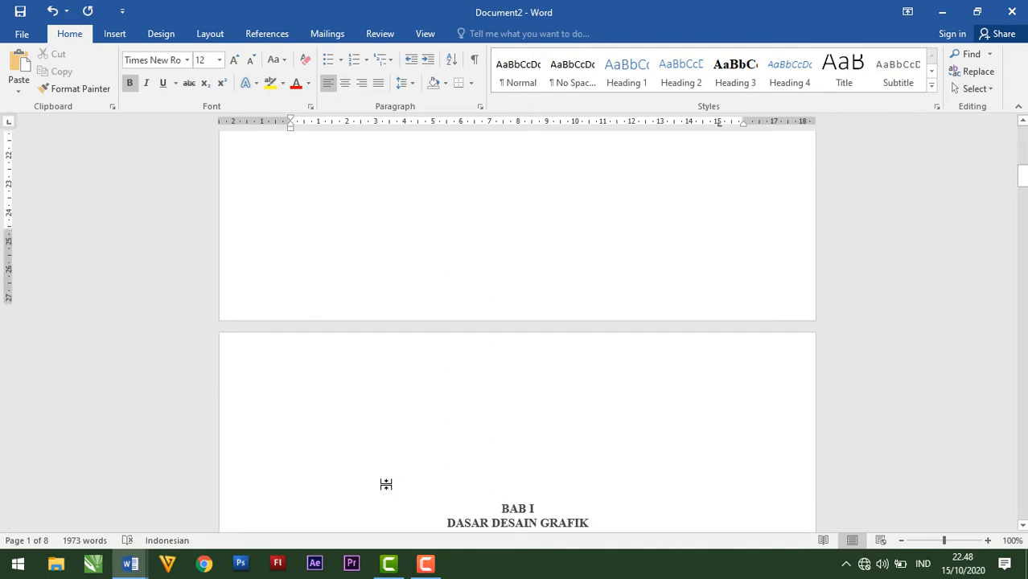
left_click(360, 326)
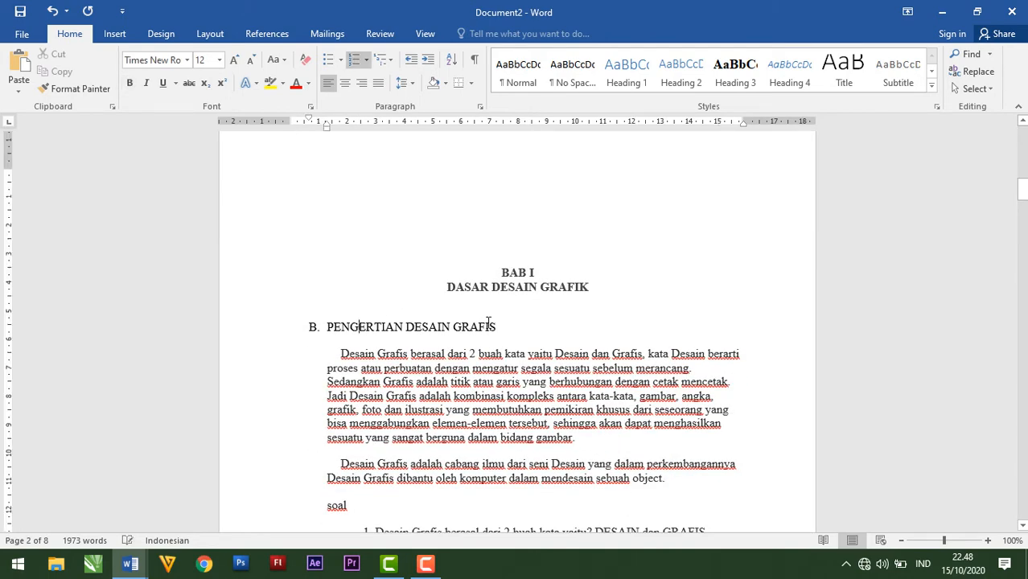
scroll(524, 354, "up", 15)
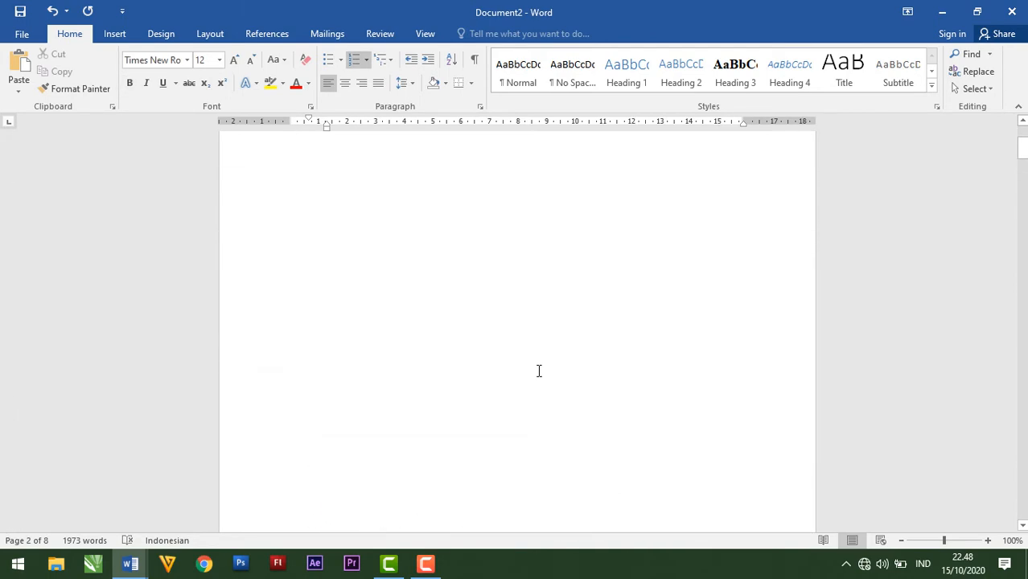
scroll(546, 335, "up", 2)
scroll(604, 458, "down", 17)
scroll(447, 439, "down", 12)
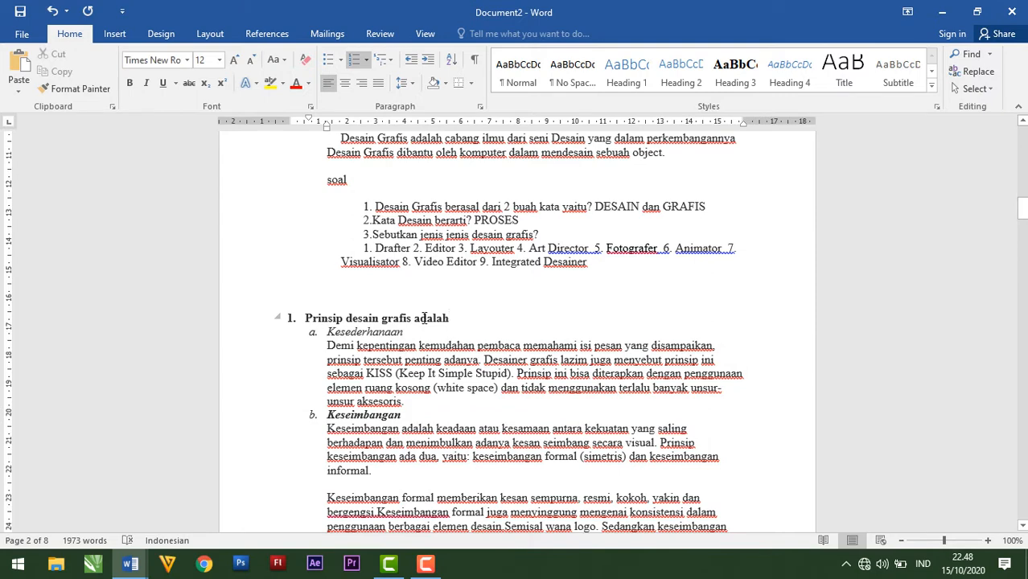
left_click_drag(424, 318, 302, 318)
key("ctrl+c")
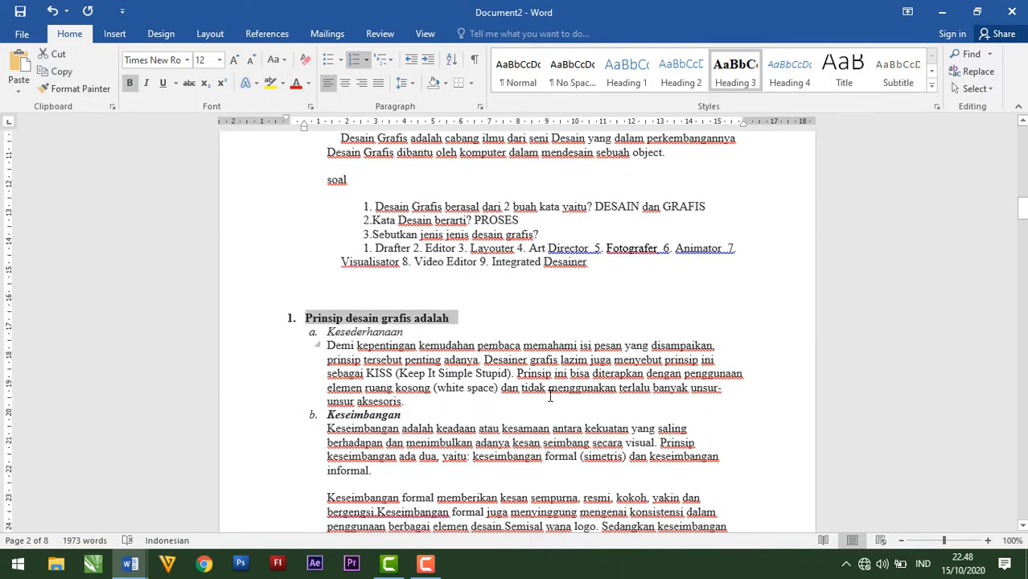
Paste the copied heading below the PENGERTIAN DESAIN GRAFIS entry in Daftar Isi and set its left indent to about 1.75 cm.
scroll(550, 393, "up", 20)
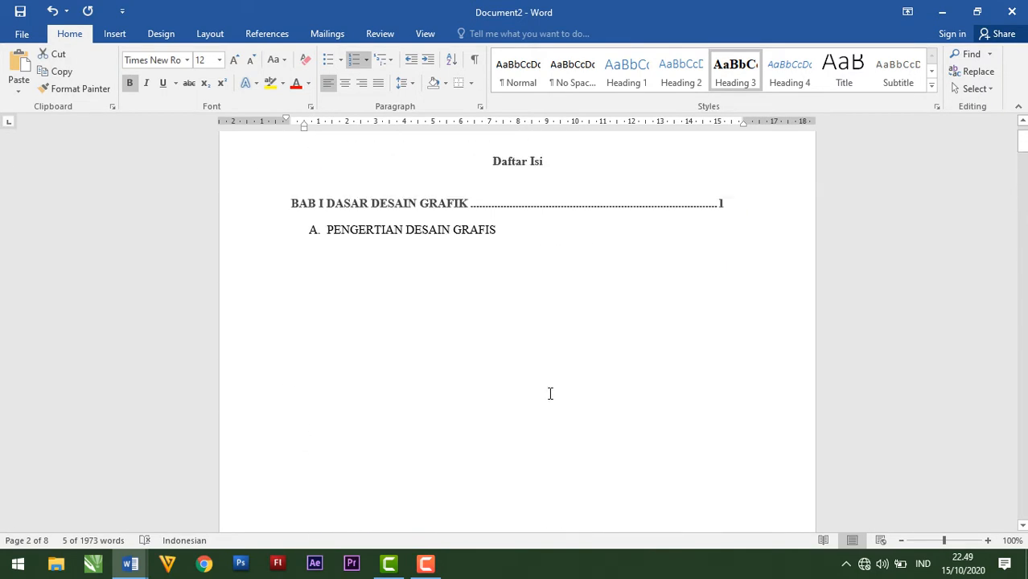
scroll(550, 393, "up", 2)
left_click(556, 314)
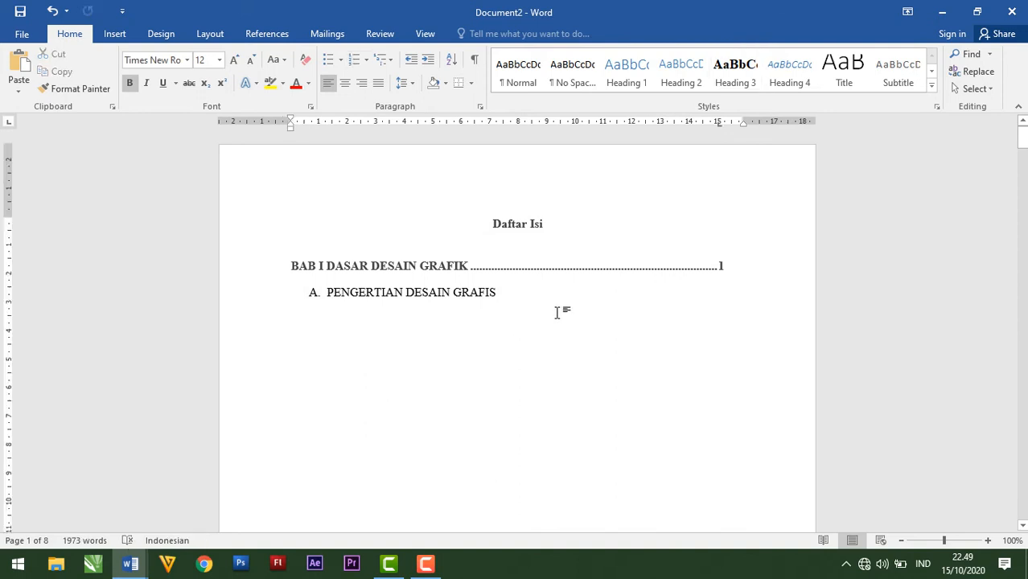
key("ctrl+v")
left_click(305, 319)
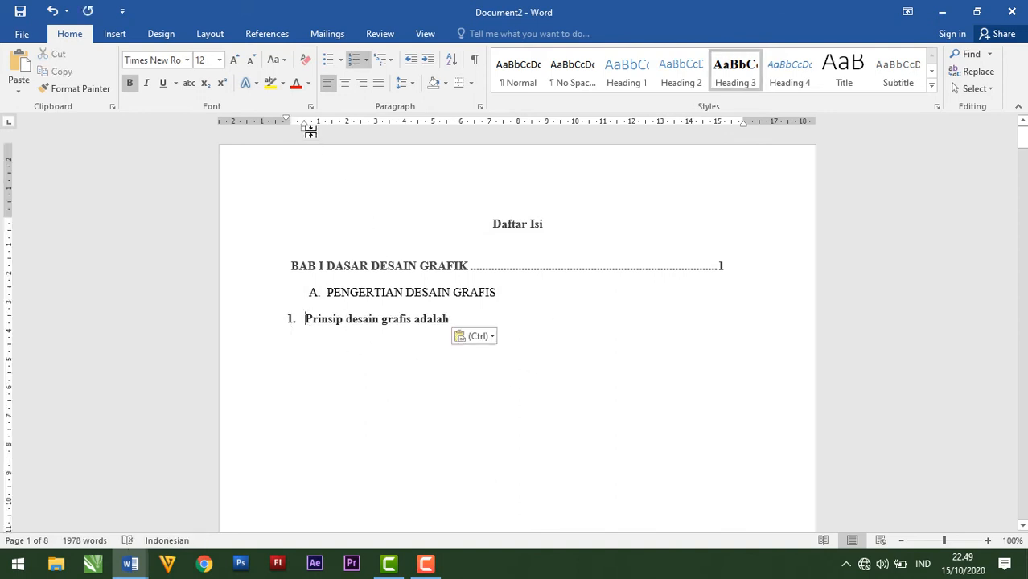
left_click_drag(309, 131, 340, 131)
Copy the "Prinsip desain grafis adalah" heading from the chapter once more for a second numbered entry.
scroll(486, 434, "down", 15)
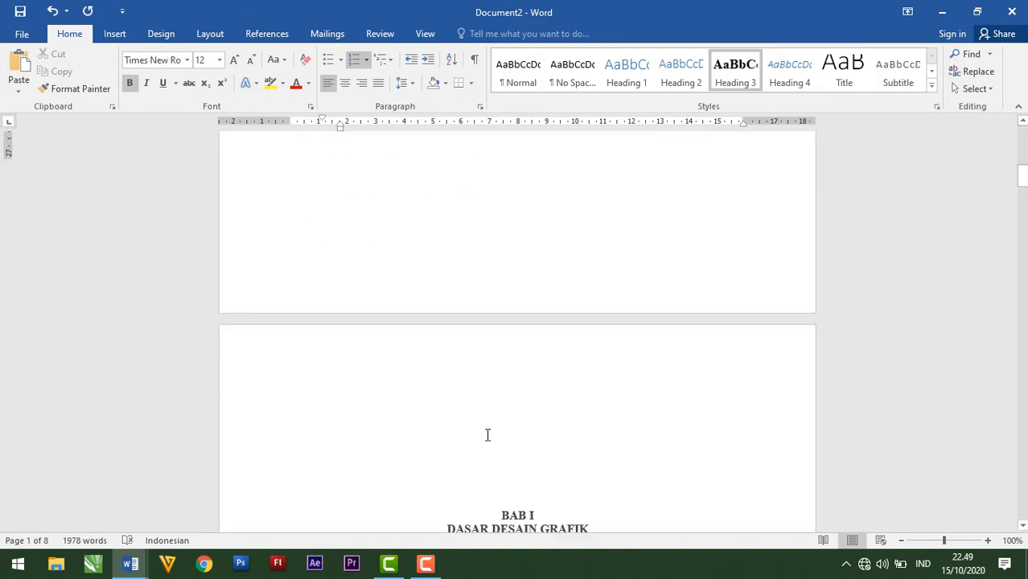
scroll(488, 435, "down", 20)
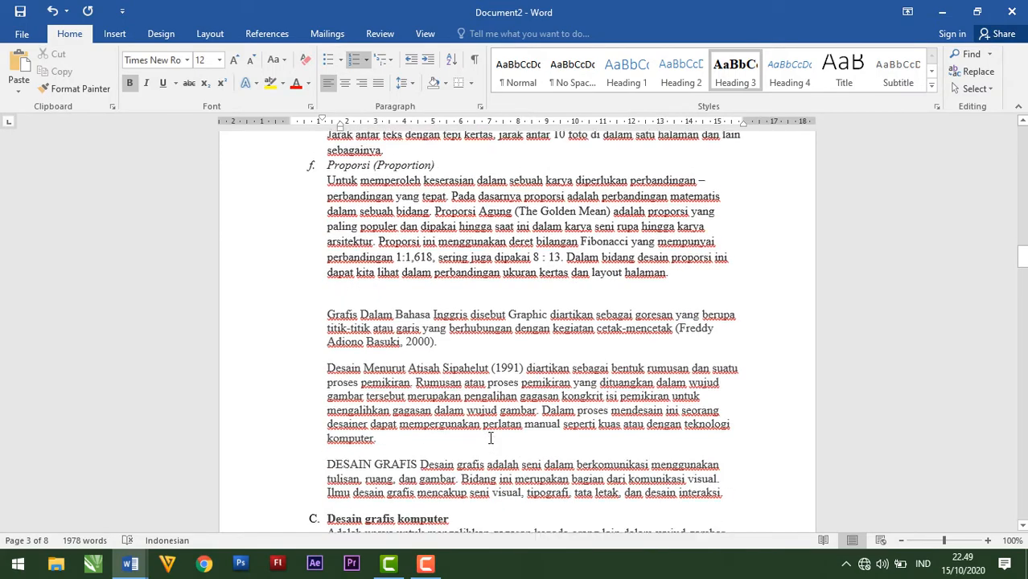
scroll(490, 438, "up", 10)
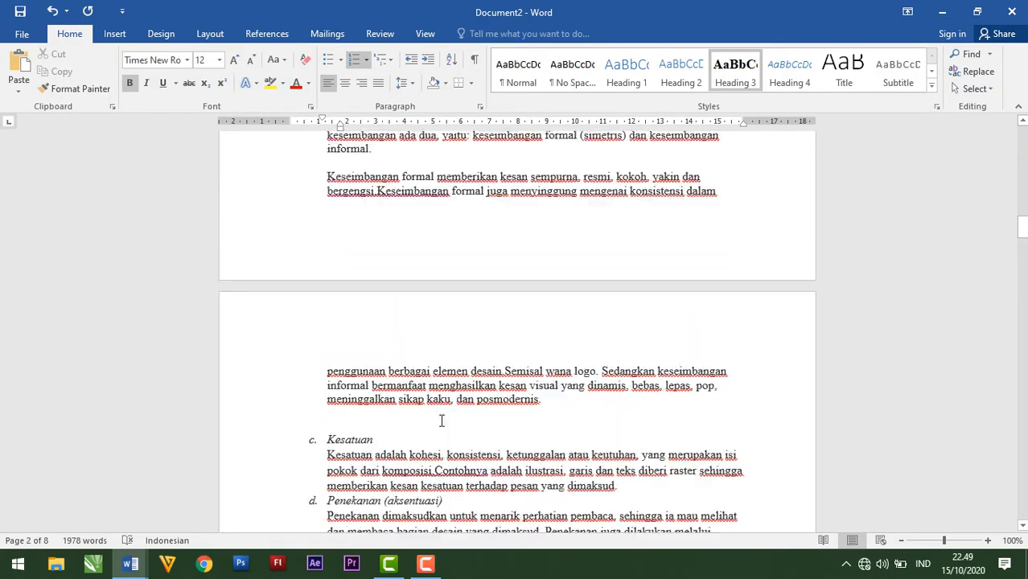
scroll(441, 420, "up", 5)
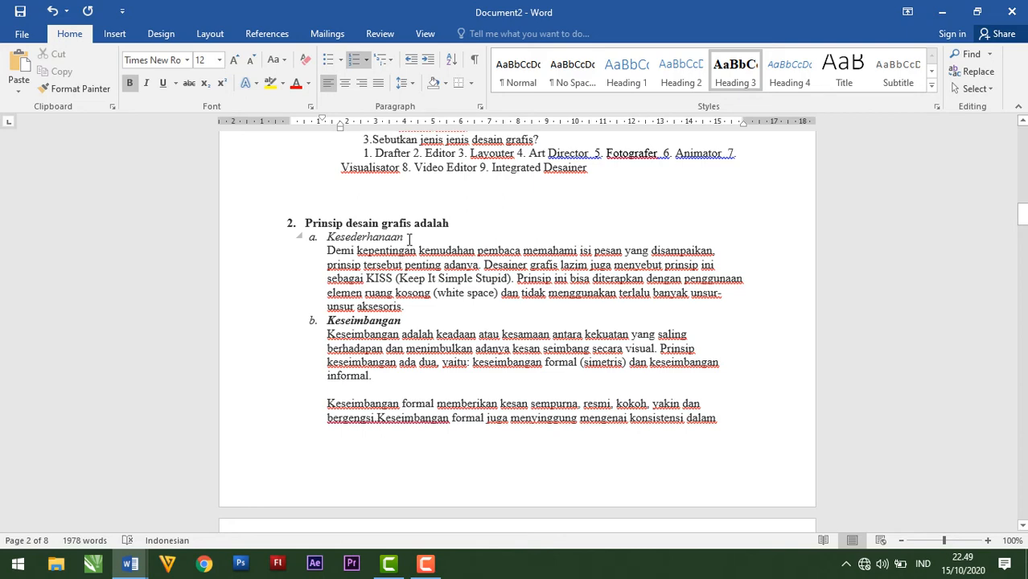
left_click_drag(454, 223, 368, 213)
key("ctrl+c")
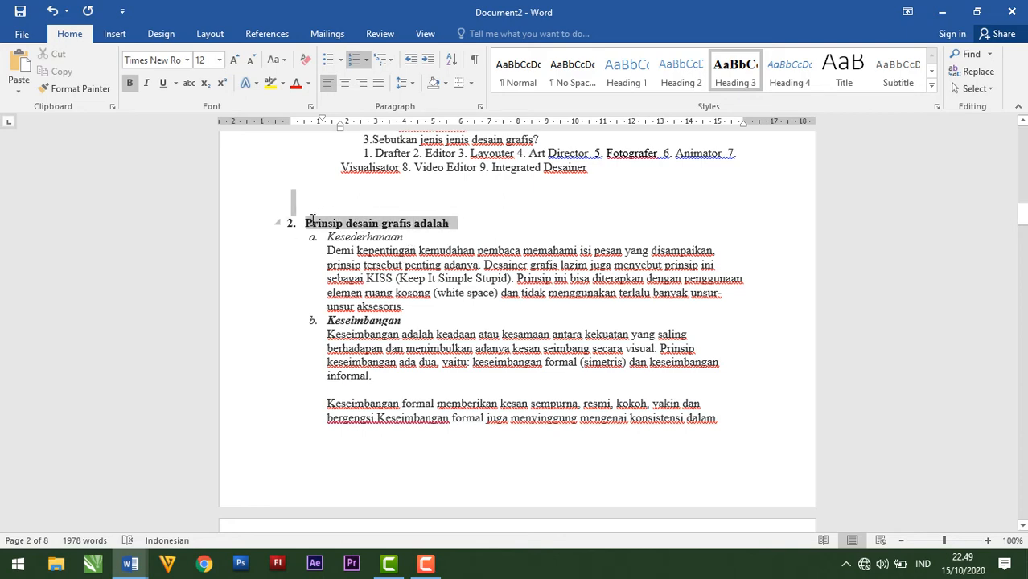
Paste the heading as item 2 under the first numbered entry in Daftar Isi and match its indent at about 1.75 cm.
scroll(490, 434, "up", 10)
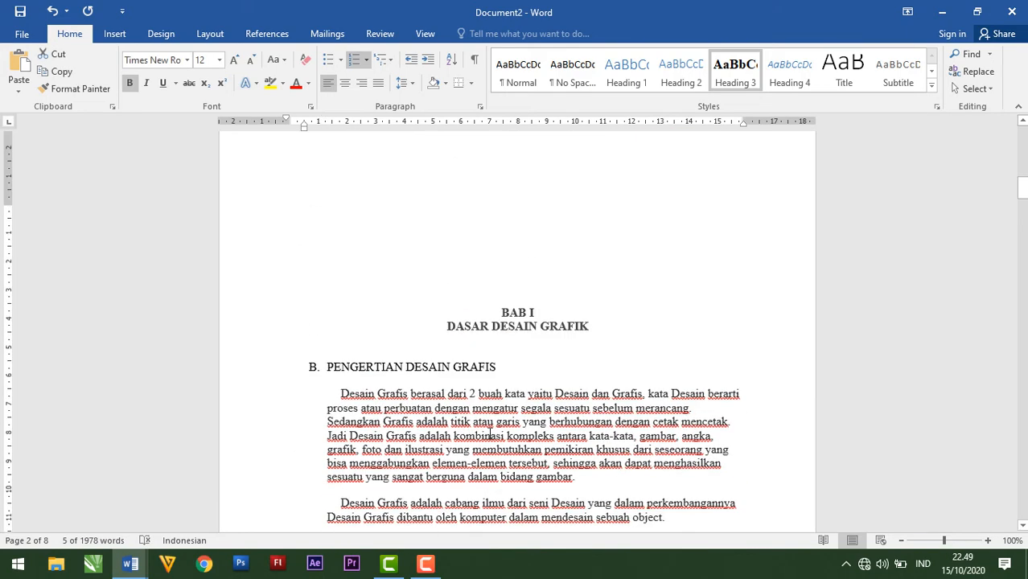
scroll(490, 434, "up", 15)
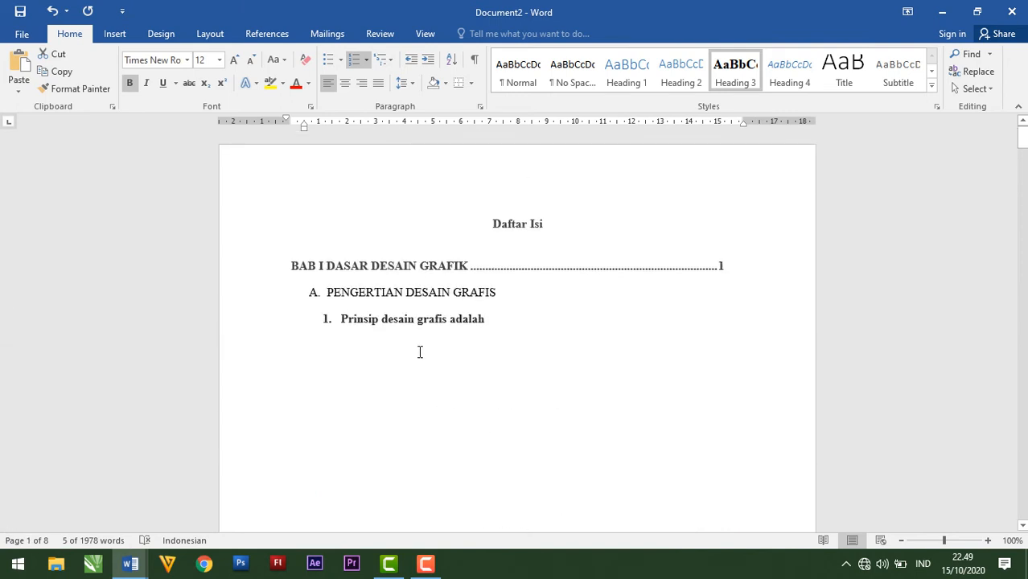
left_click(450, 342)
left_click(517, 321)
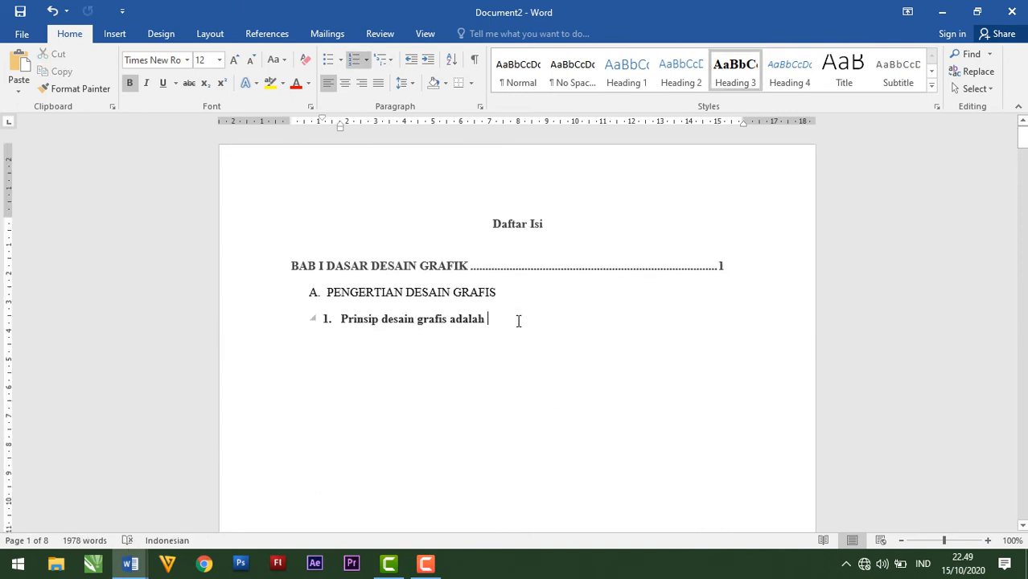
key("Return")
key("ctrl+v")
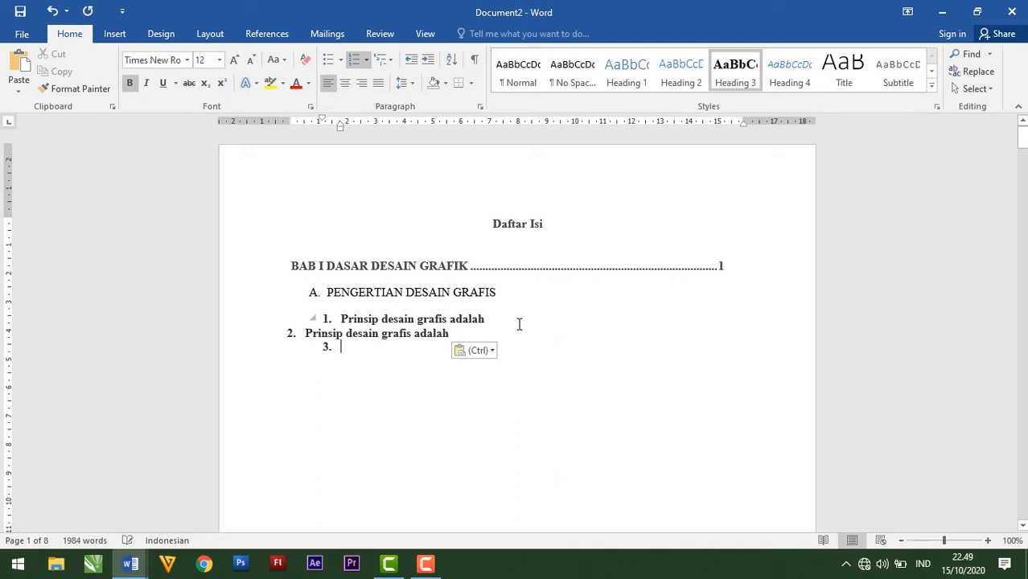
left_click(306, 333)
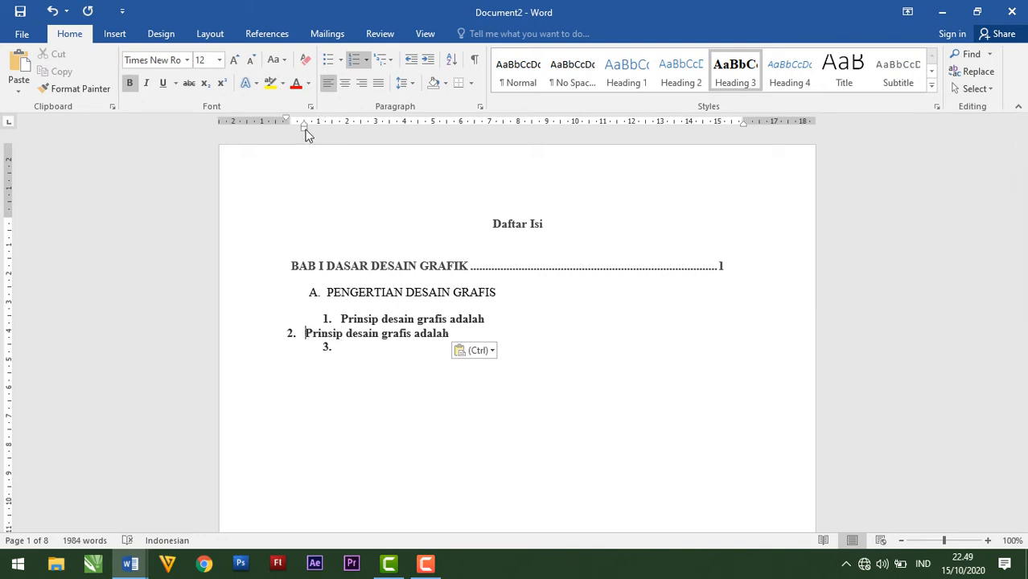
left_click_drag(306, 129, 341, 129)
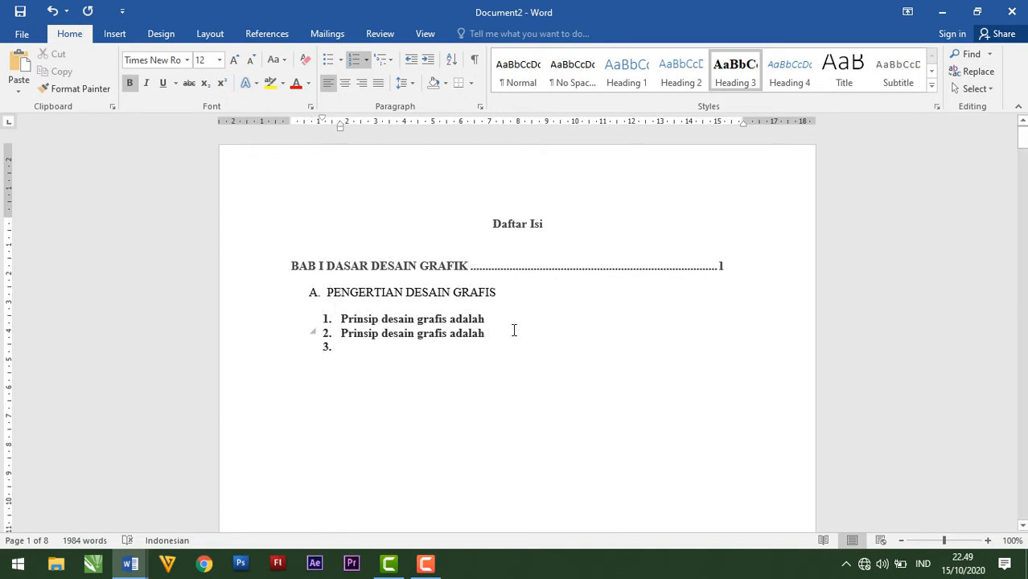
Copy the section C heading "Desain grafis komputer" from the BAB I chapter text.
scroll(540, 447, "down", 15)
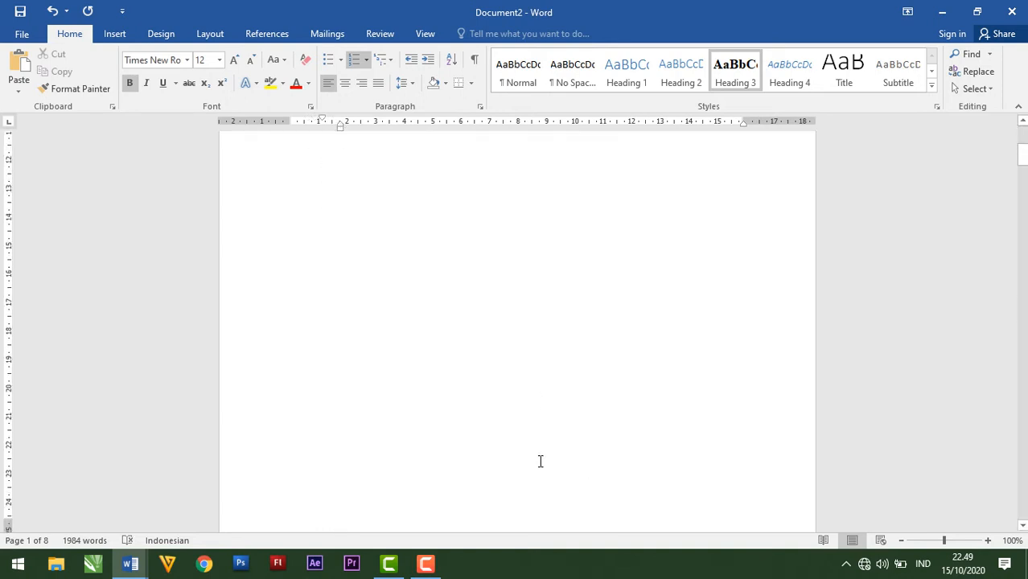
scroll(542, 460, "down", 10)
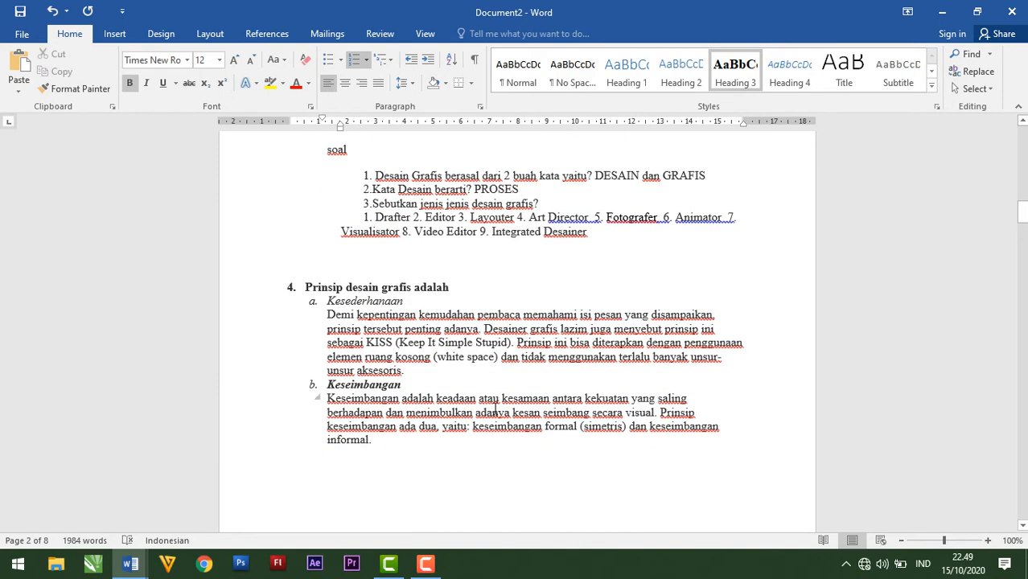
scroll(495, 410, "down", 10)
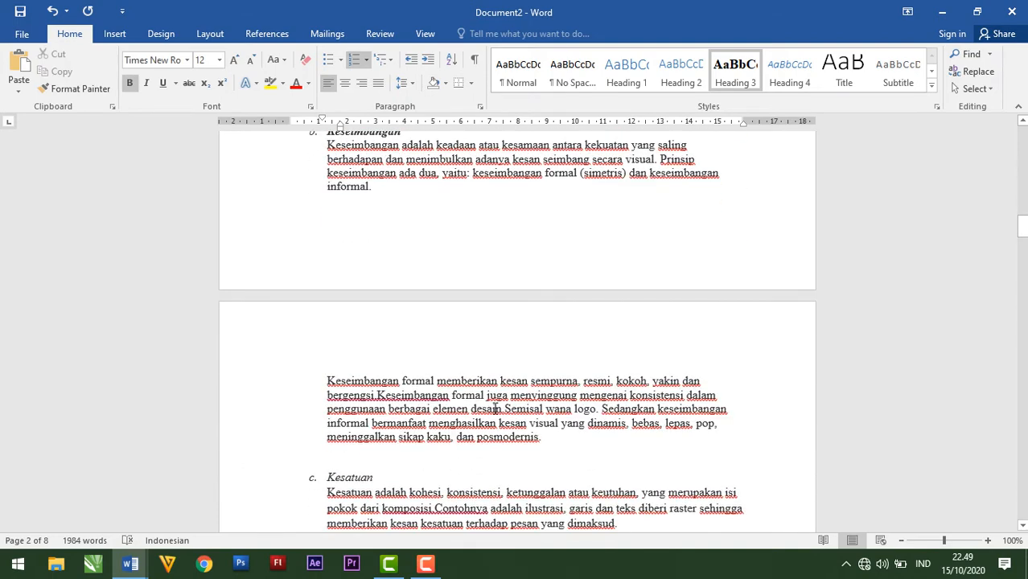
scroll(495, 410, "down", 10)
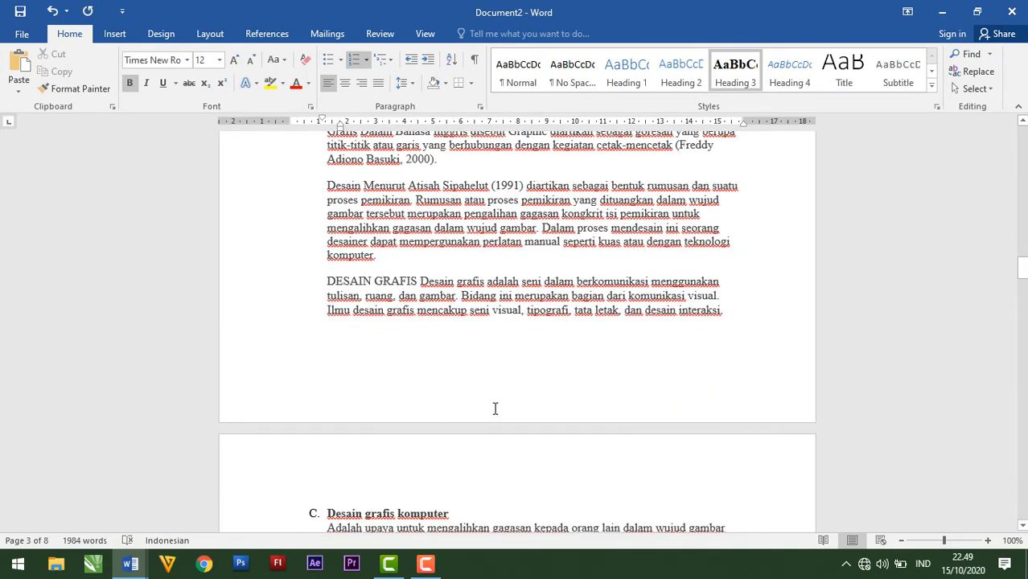
left_click_drag(437, 332, 326, 332)
key("ctrl+c")
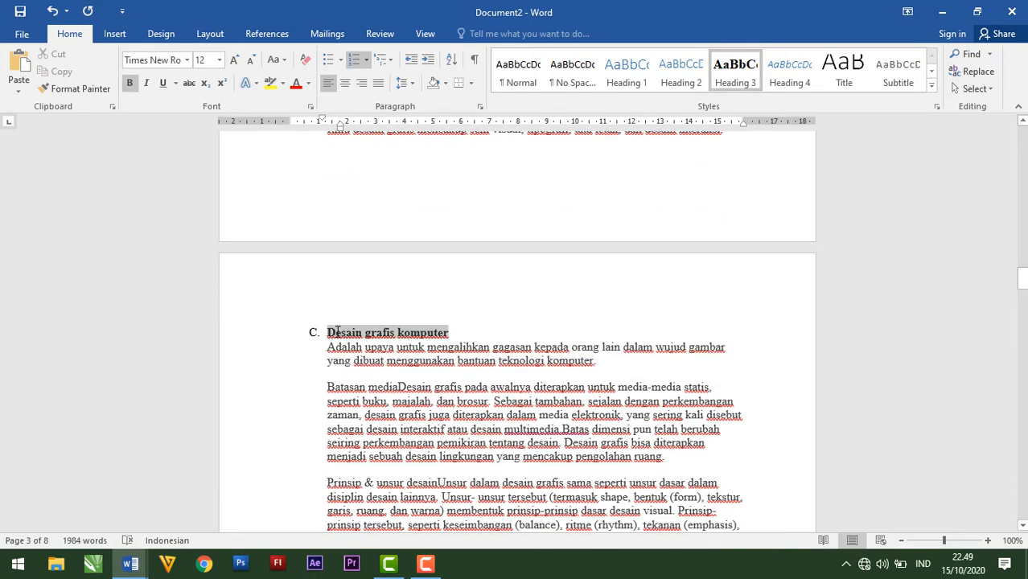
Replace the second numbered entry in Daftar Isi with the copied heading "Desain grafis komputer".
scroll(456, 368, "up", 8)
scroll(456, 368, "up", 15)
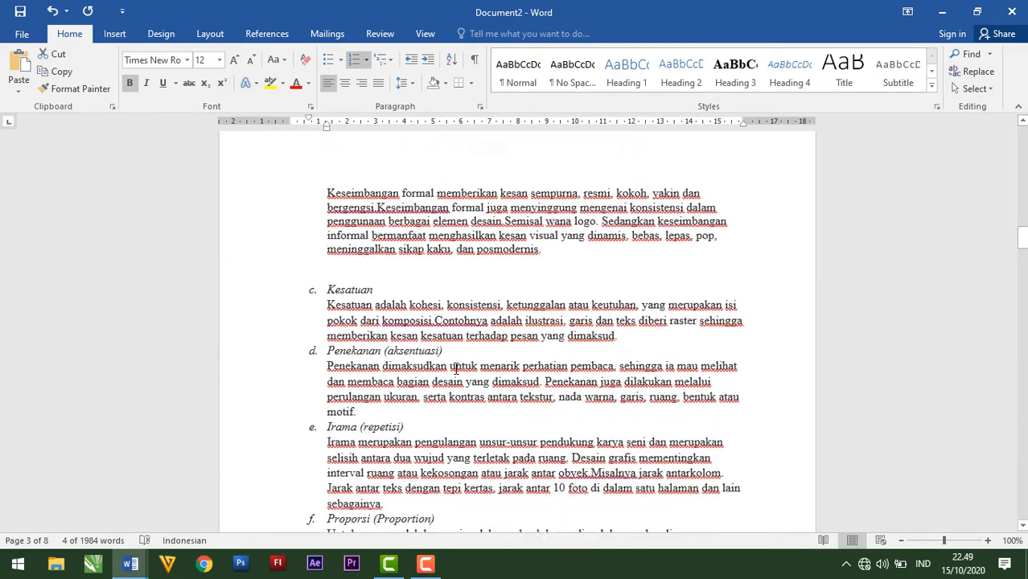
scroll(468, 368, "up", 7)
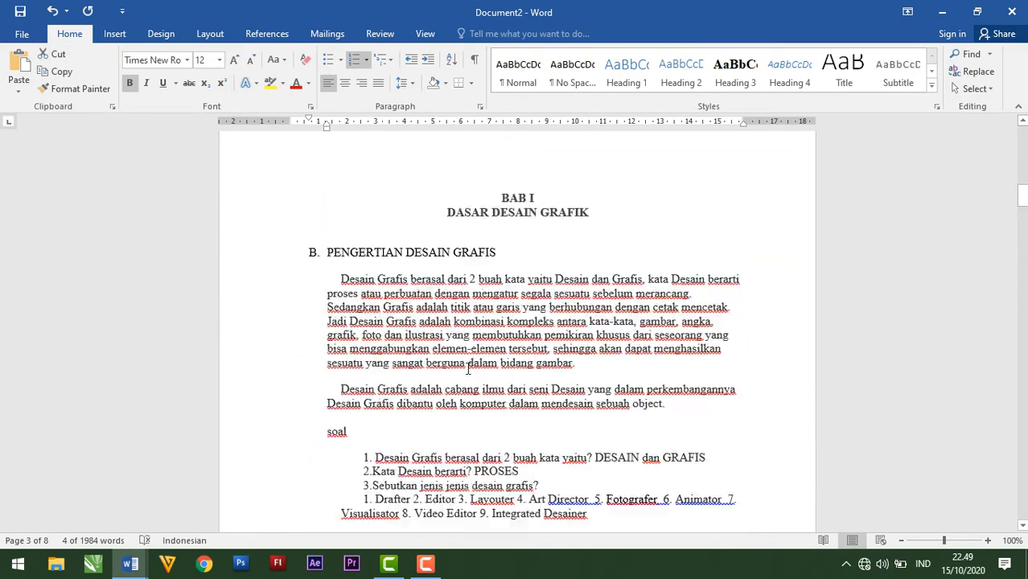
scroll(509, 378, "up", 10)
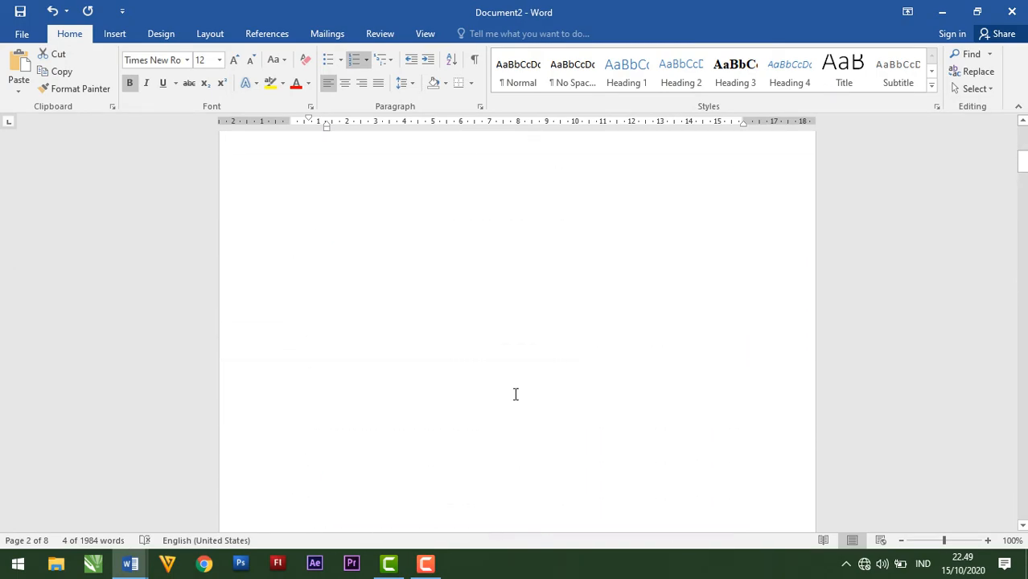
scroll(482, 378, "up", 3)
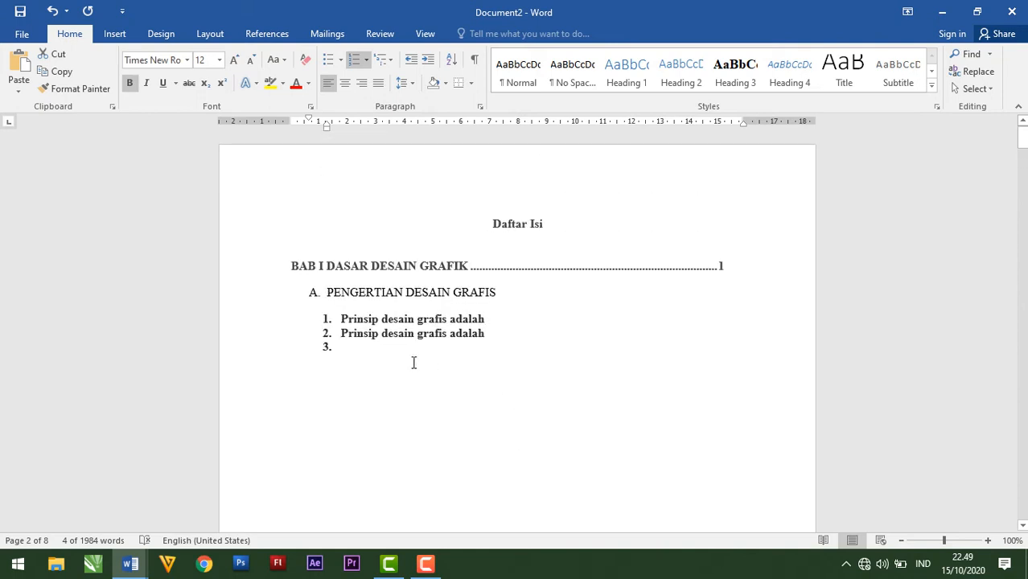
left_click(361, 351)
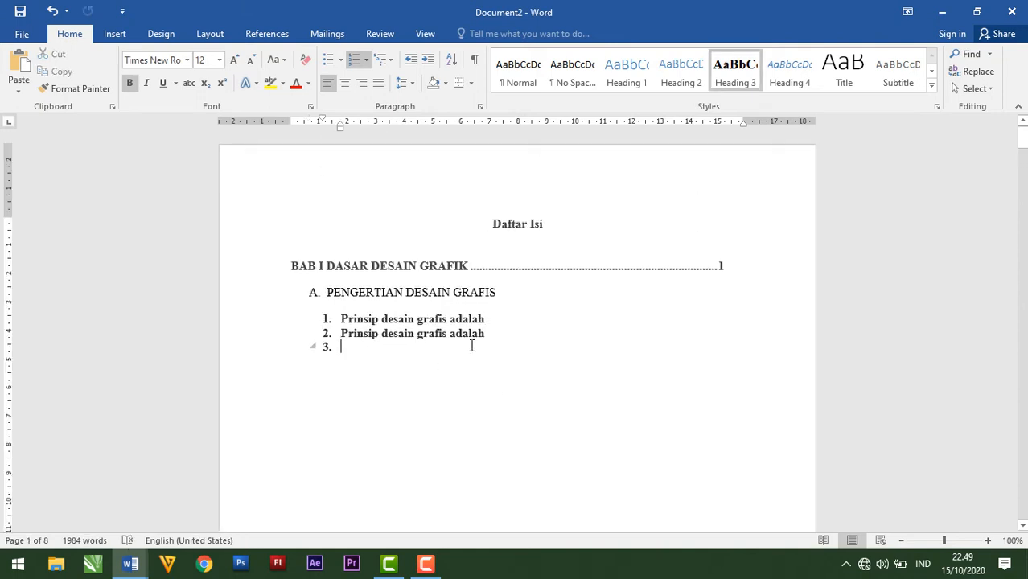
left_click_drag(465, 333, 348, 333)
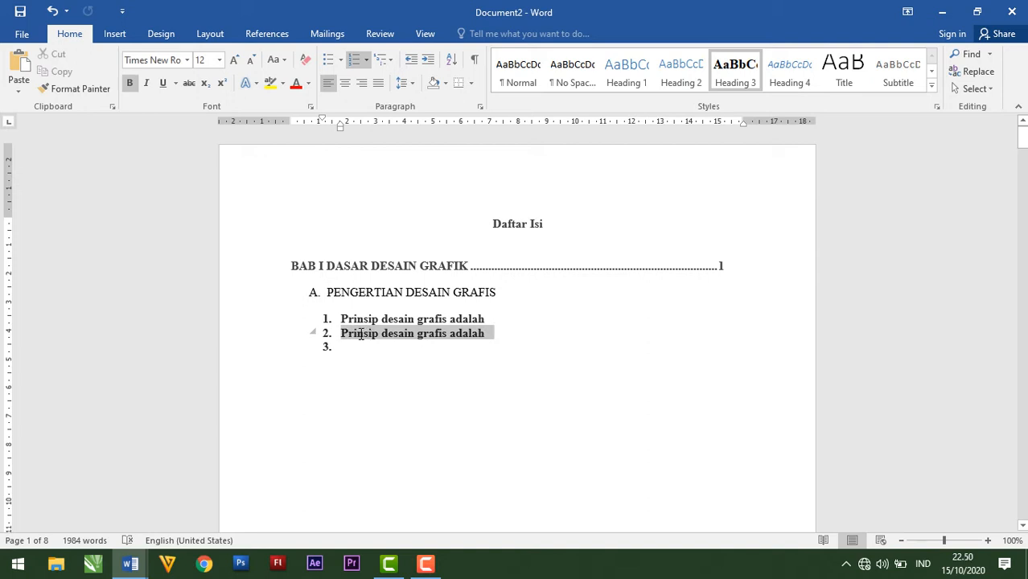
key("ctrl+v")
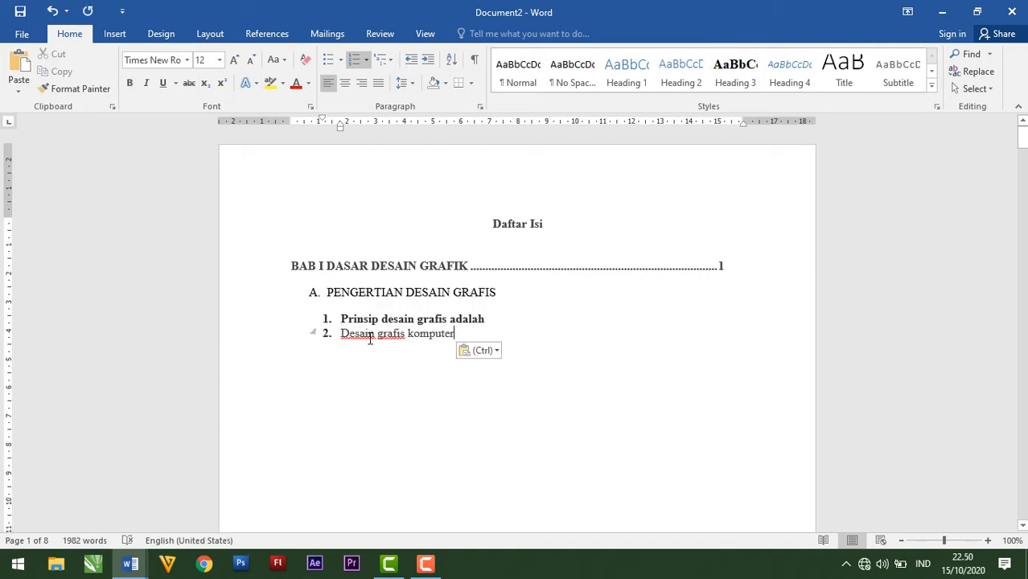
left_click(509, 297)
left_click(628, 266)
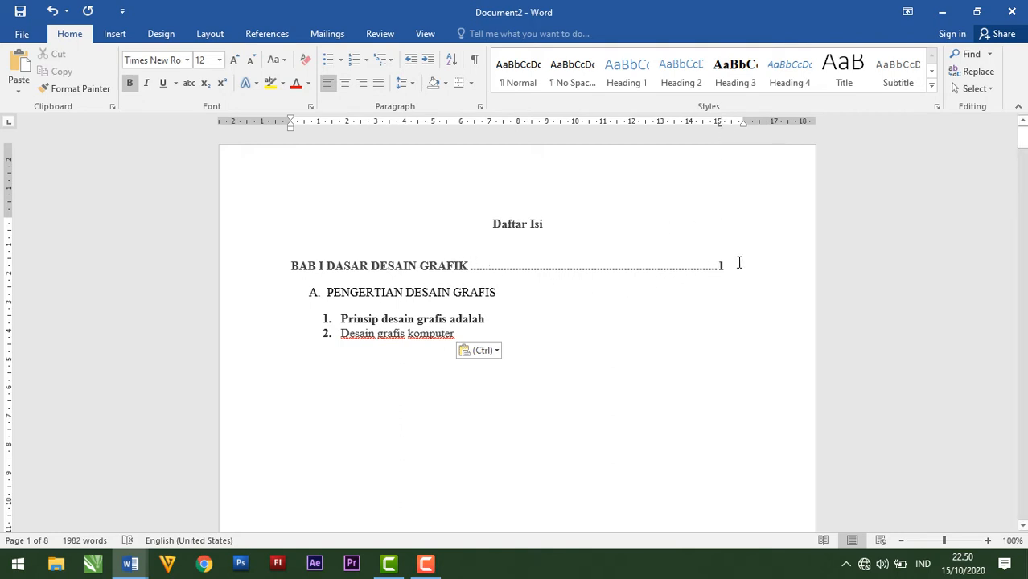
double_click(721, 266)
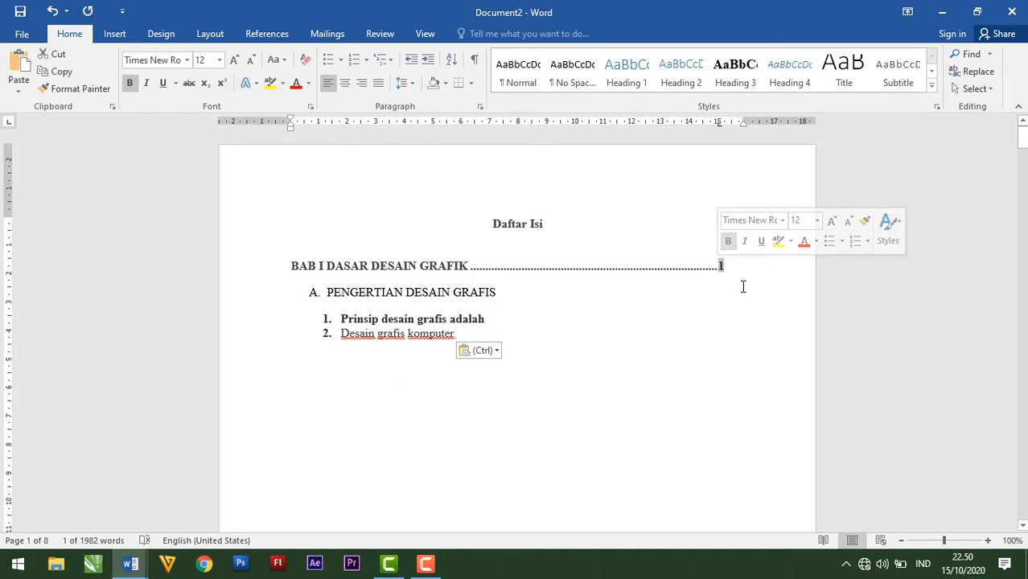
left_click(542, 298)
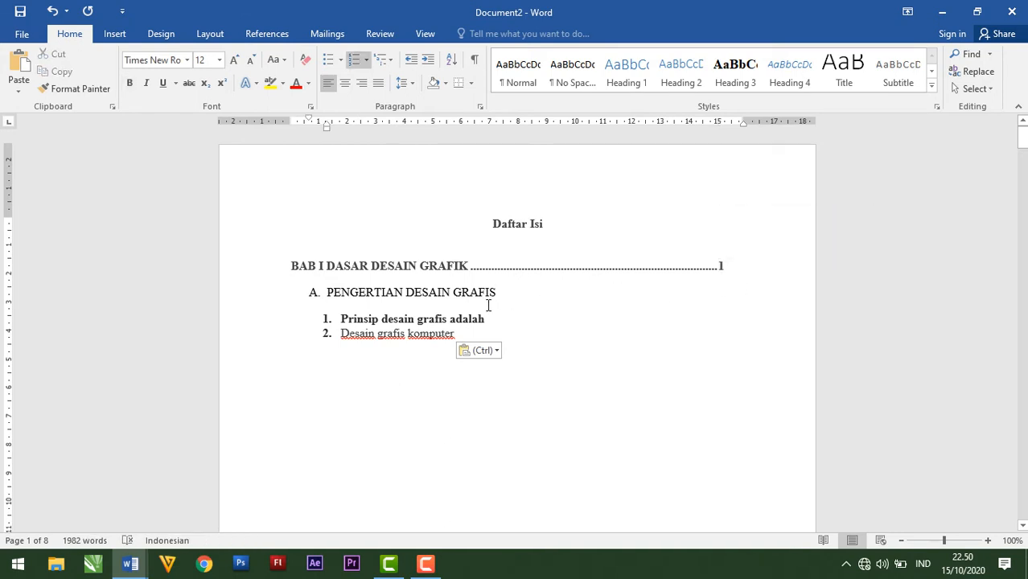
left_click_drag(329, 288, 355, 330)
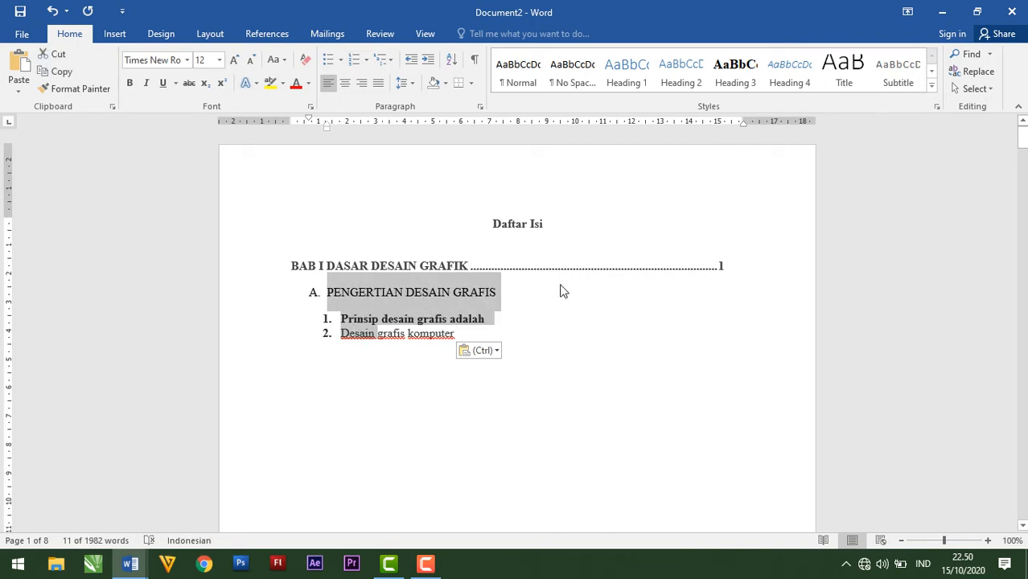
left_click(620, 279)
key("Tab")
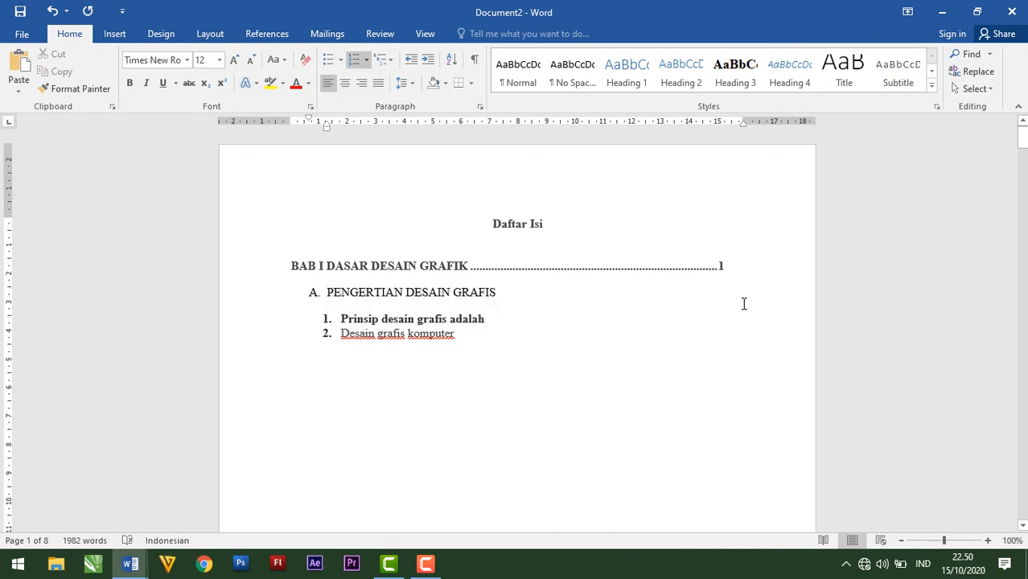
key("BackSpace")
Try a dotted-leader tab stop at 15 cm on the PENGERTIAN DESAIN GRAFIS entry alone, then undo the inserted tab.
double_click(720, 129)
left_click(857, 271)
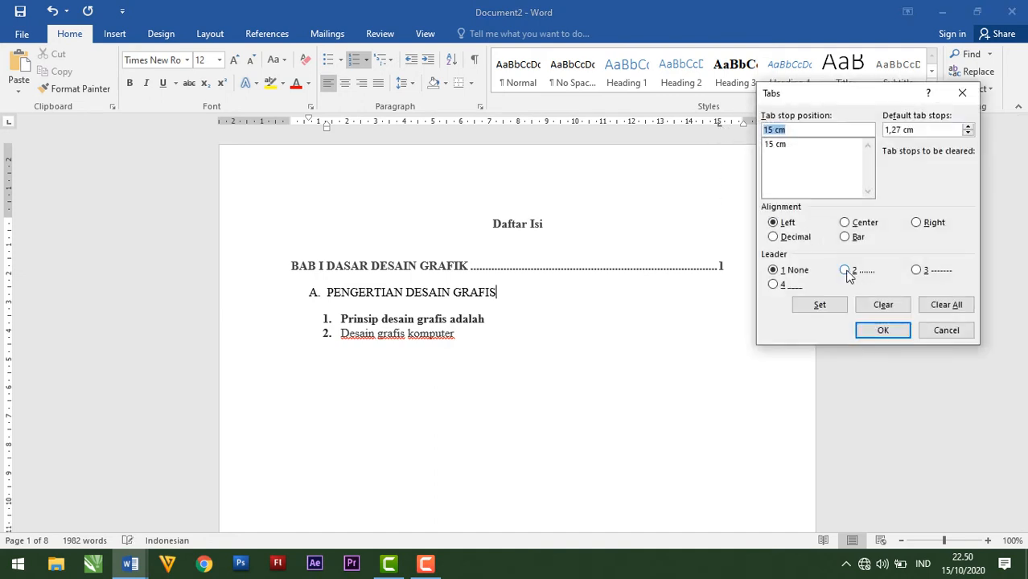
left_click(882, 332)
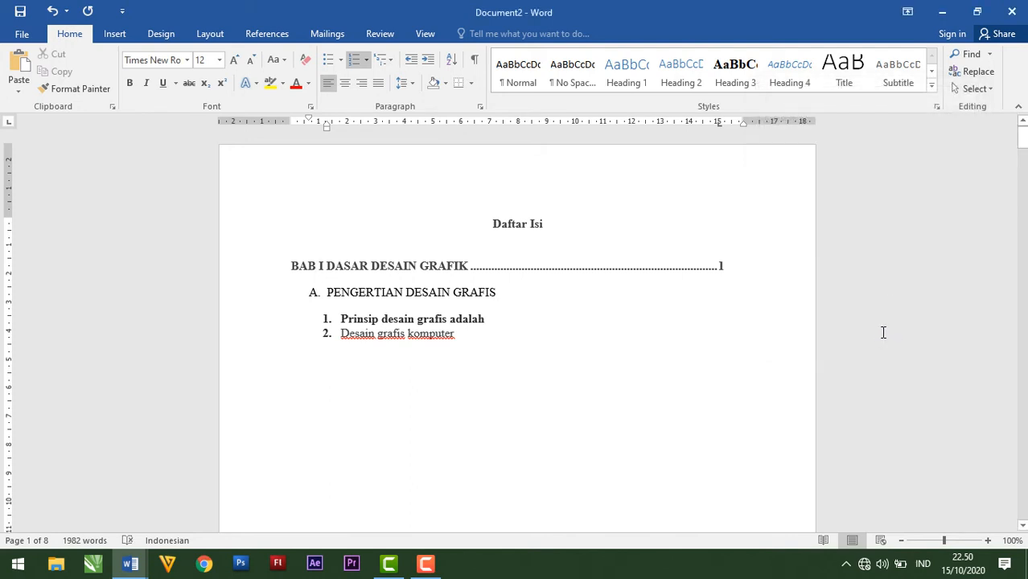
key("Tab")
key("ctrl+z")
Give entry A and its two numbered subentries a left-aligned tab stop at 15 cm with dotted leader 2.
left_click_drag(402, 292, 455, 334)
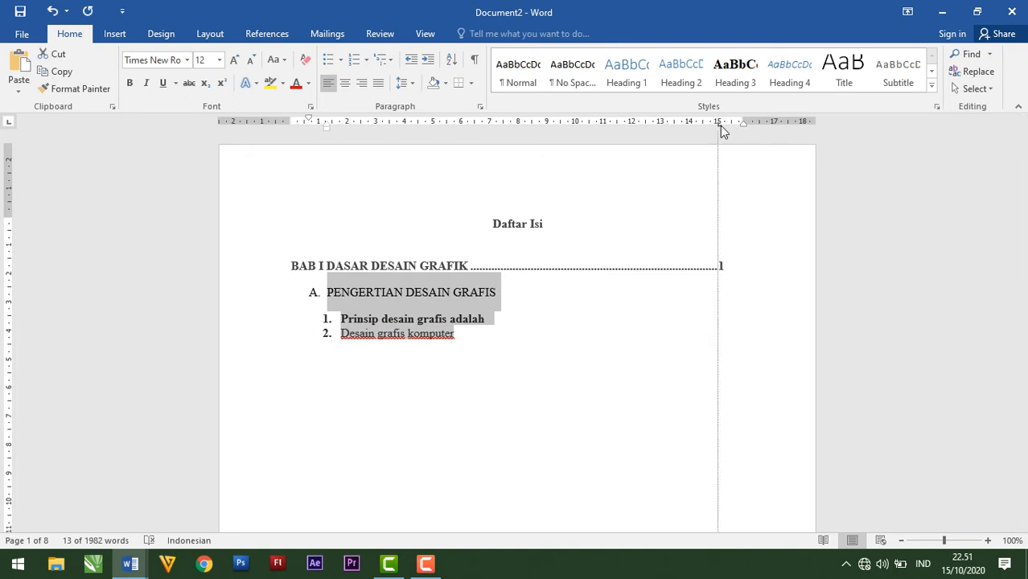
double_click(718, 125)
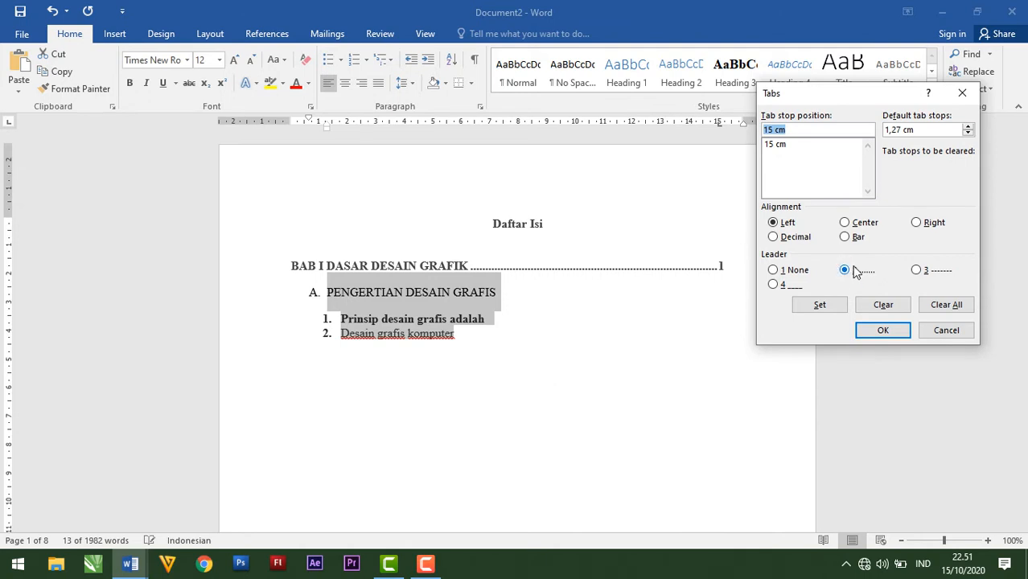
left_click(880, 330)
Add tabbed page numbers to the subheadings: 1 for PENGERTIAN DESAIN GRAFIS and 2 for each of the two numbered entries.
left_click(534, 295)
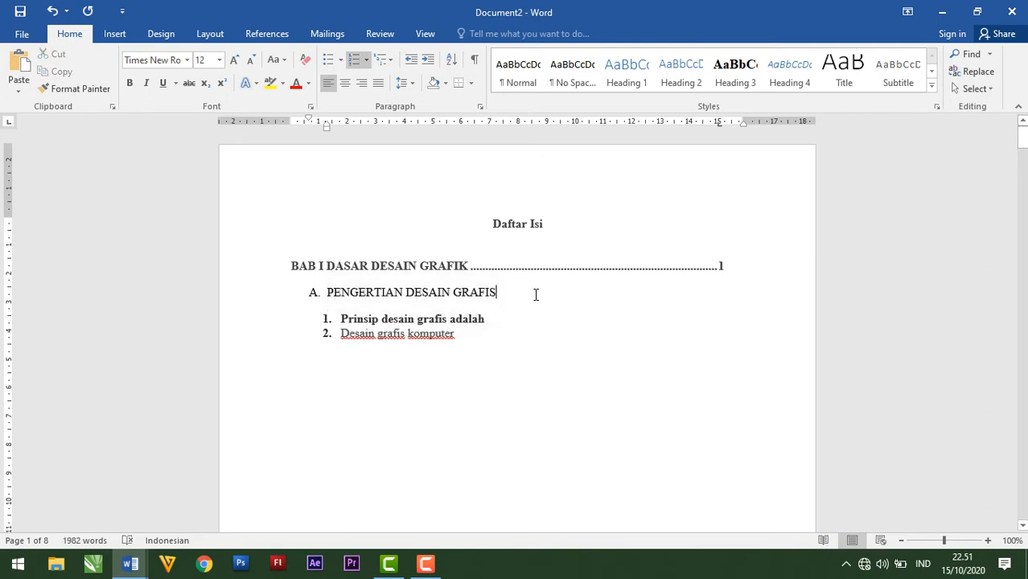
key("Tab")
type("1")
left_click(512, 320)
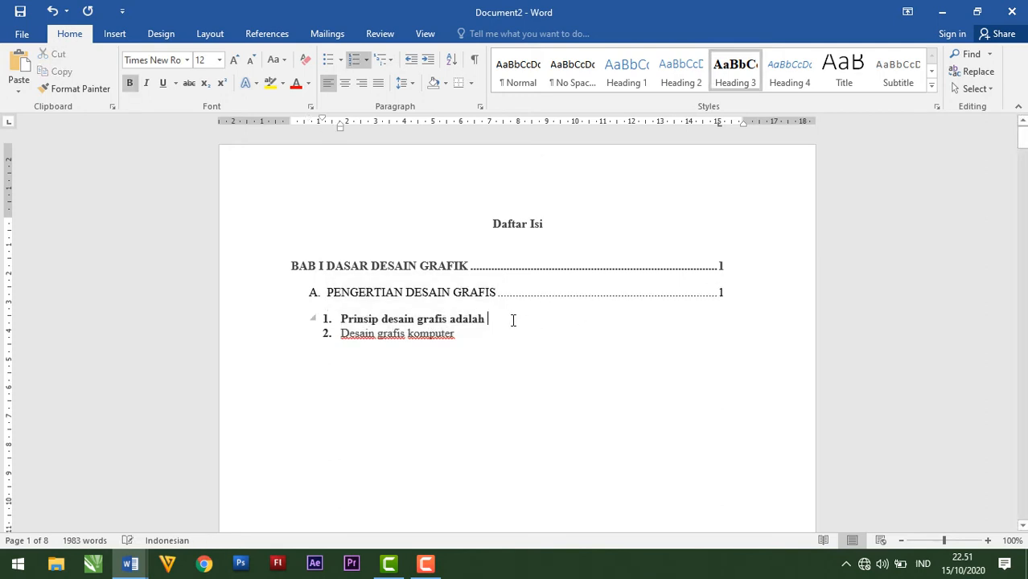
key("Tab")
type("2")
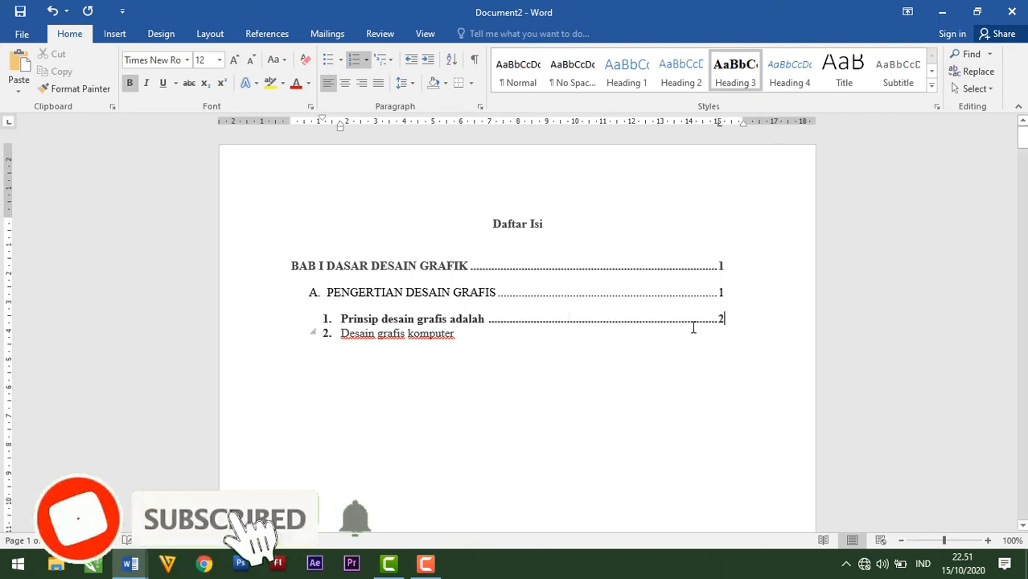
left_click(573, 346)
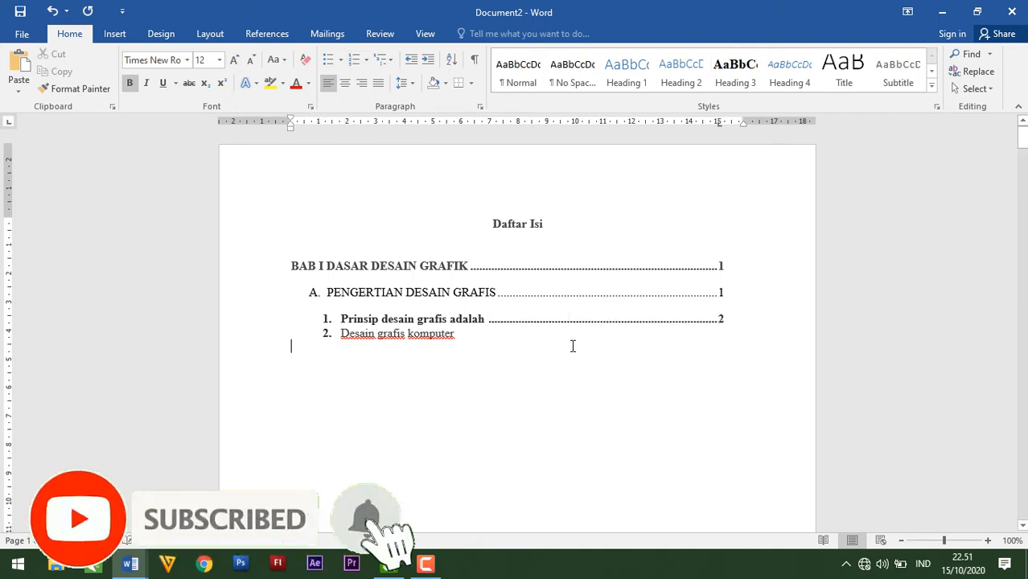
left_click(512, 336)
key("Tab")
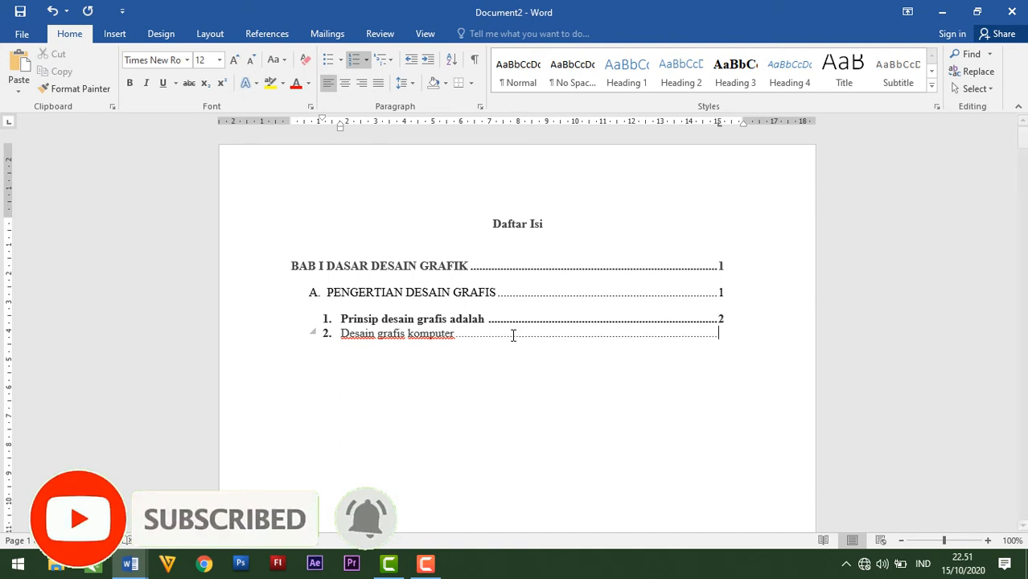
type("2")
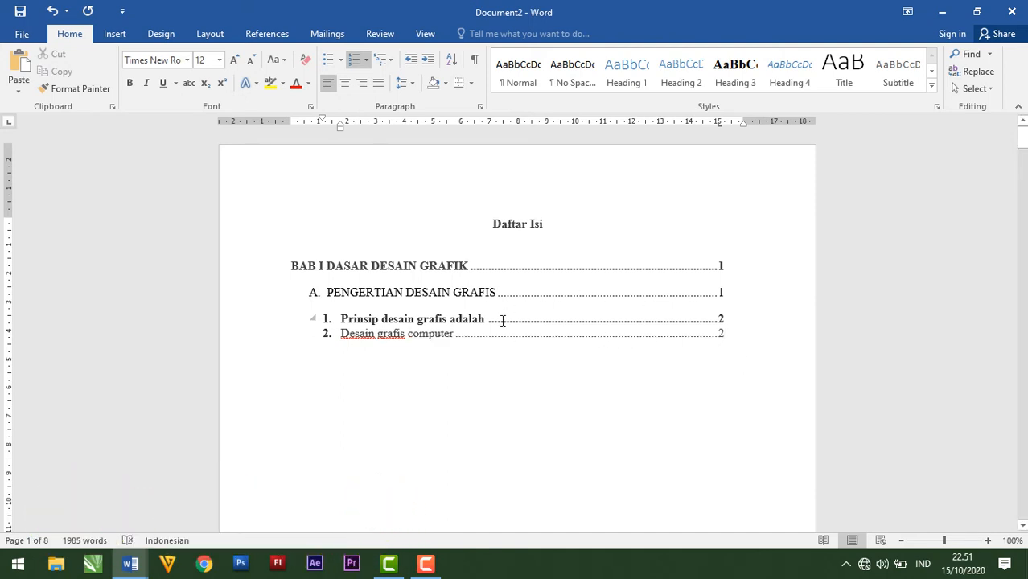
Review the tab stop position, alignment and leader settings of the three subheading entries without changing them.
left_click_drag(391, 297, 444, 302)
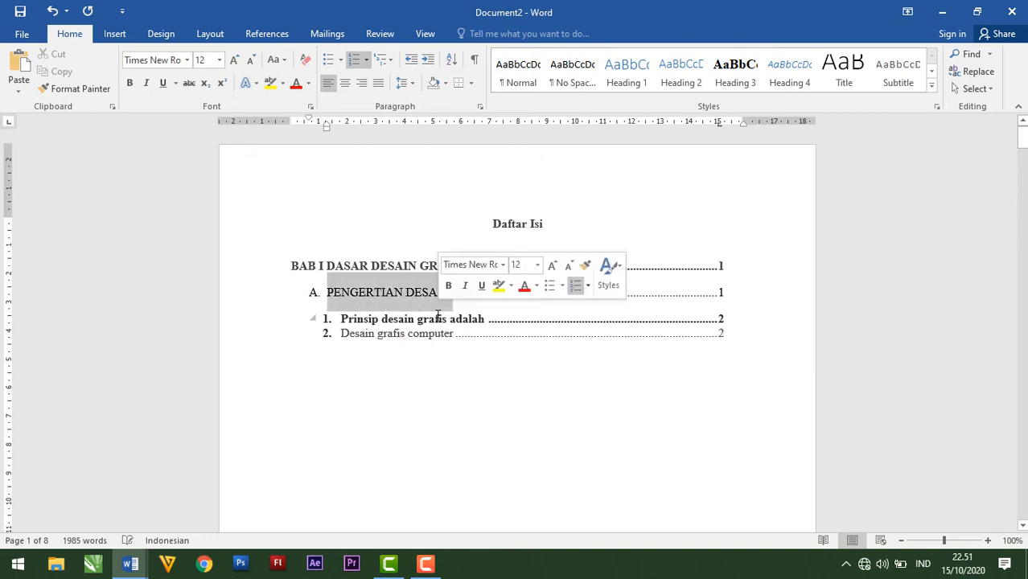
left_click(472, 342)
left_click_drag(472, 342, 418, 305)
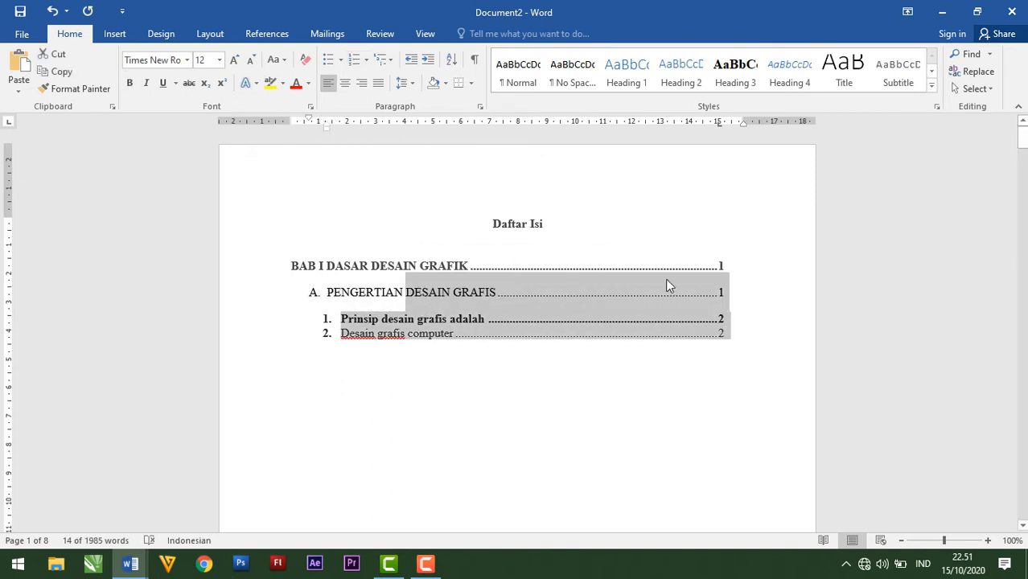
double_click(719, 125)
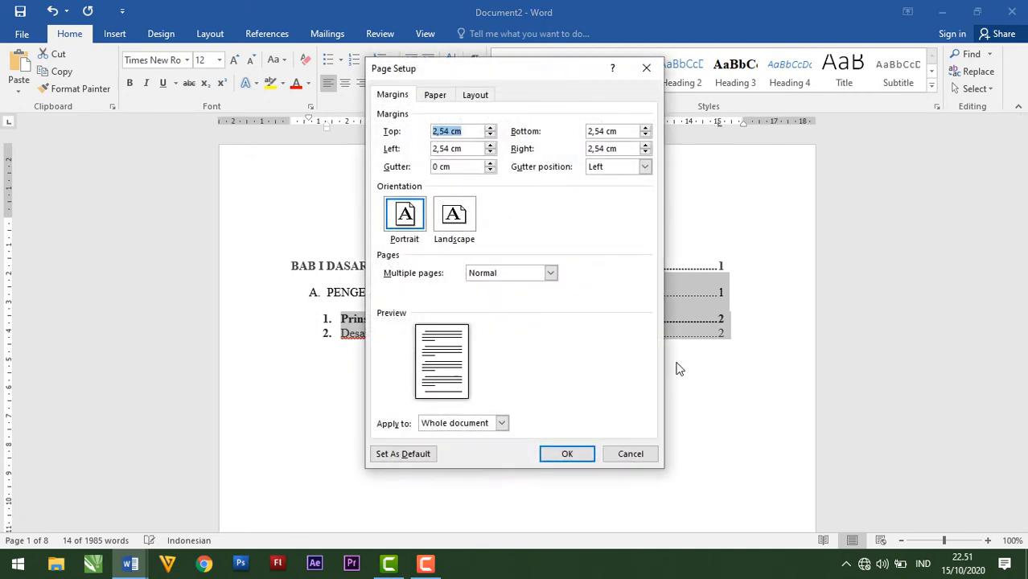
left_click(653, 72)
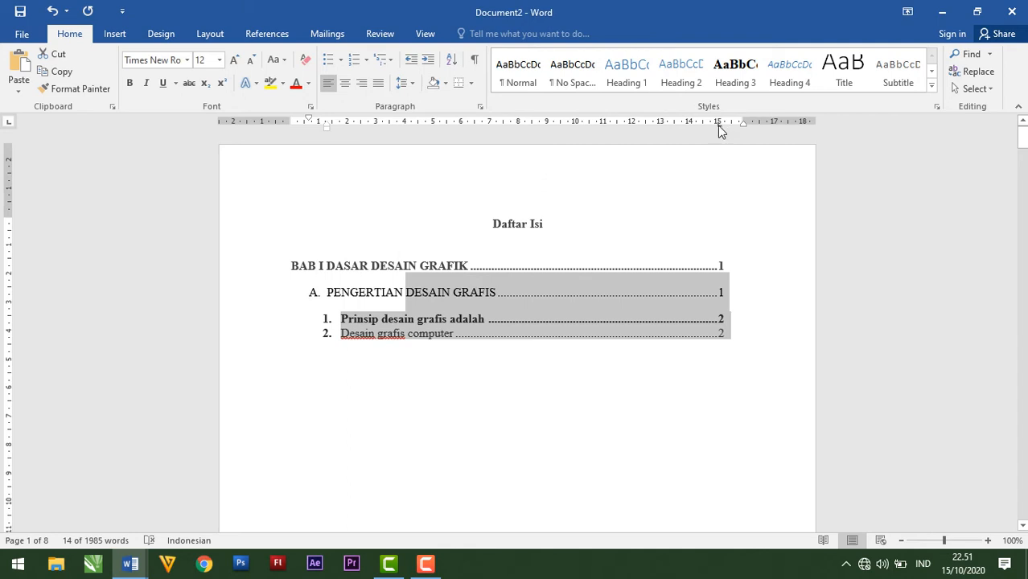
double_click(718, 126)
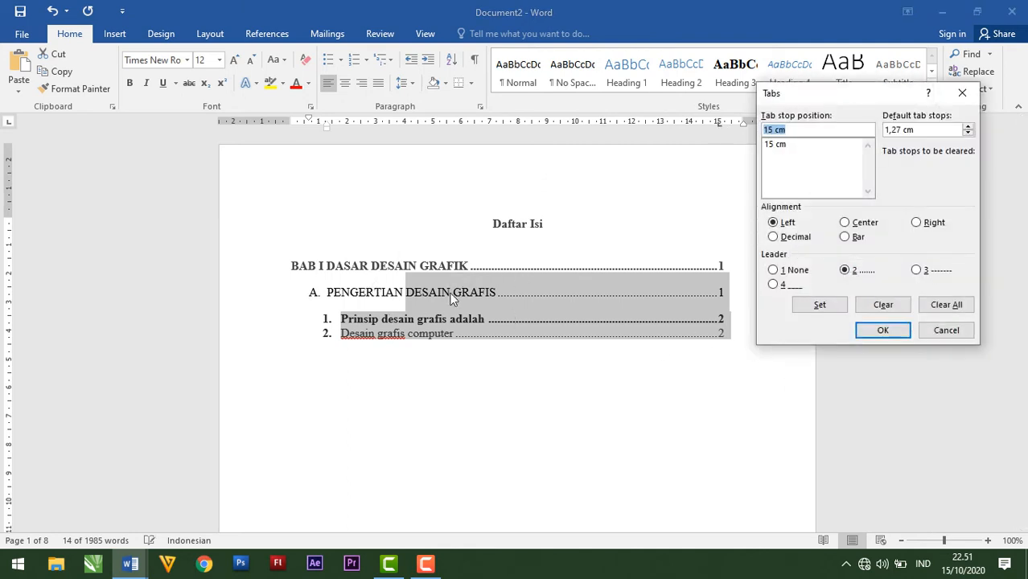
left_click(946, 330)
left_click(712, 345)
left_click(766, 287)
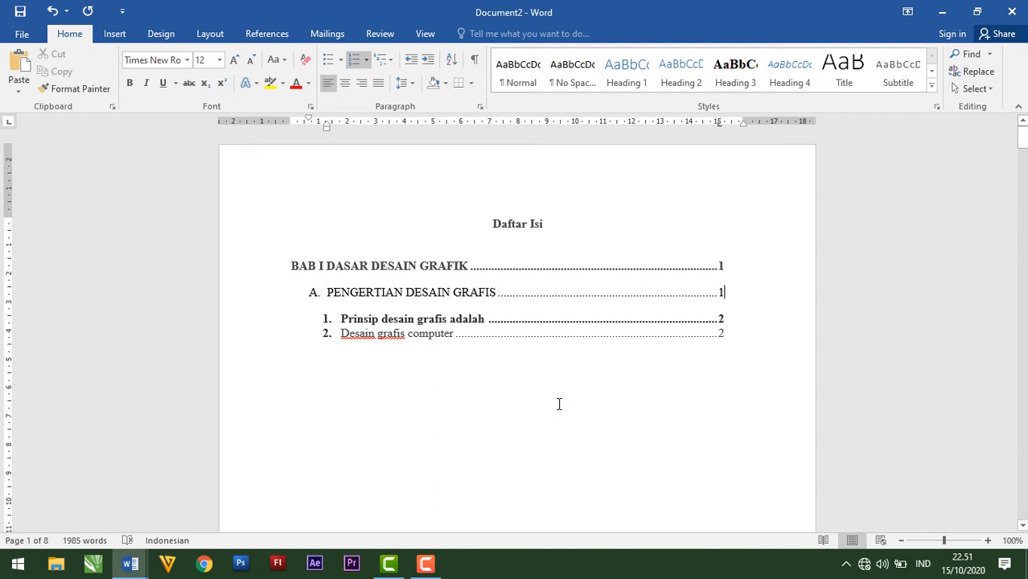
Delete all table of contents entries below the Daftar Isi title, from BAB I through the last numbered entry.
left_click_drag(288, 267, 729, 341)
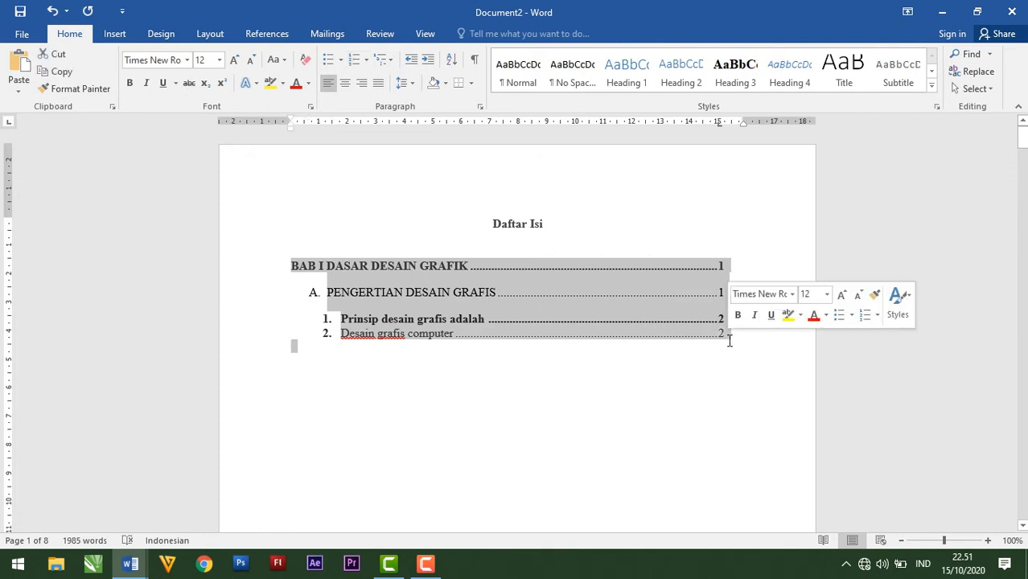
key("Delete")
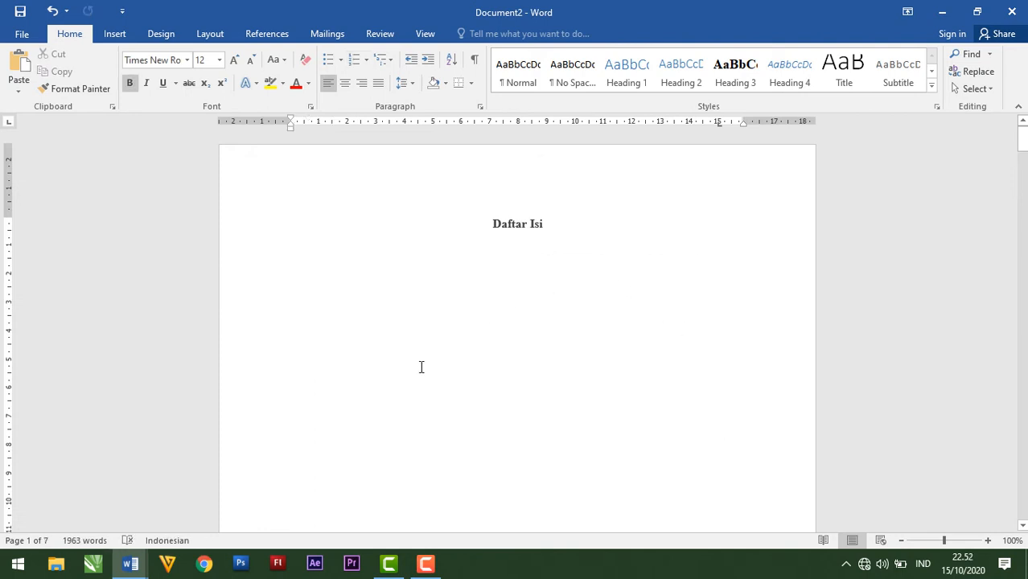
Apply the Heading 1 style to the two-line chapter title BAB I DASAR DESAIN GRAFIK on page 2.
scroll(421, 367, "down", 15)
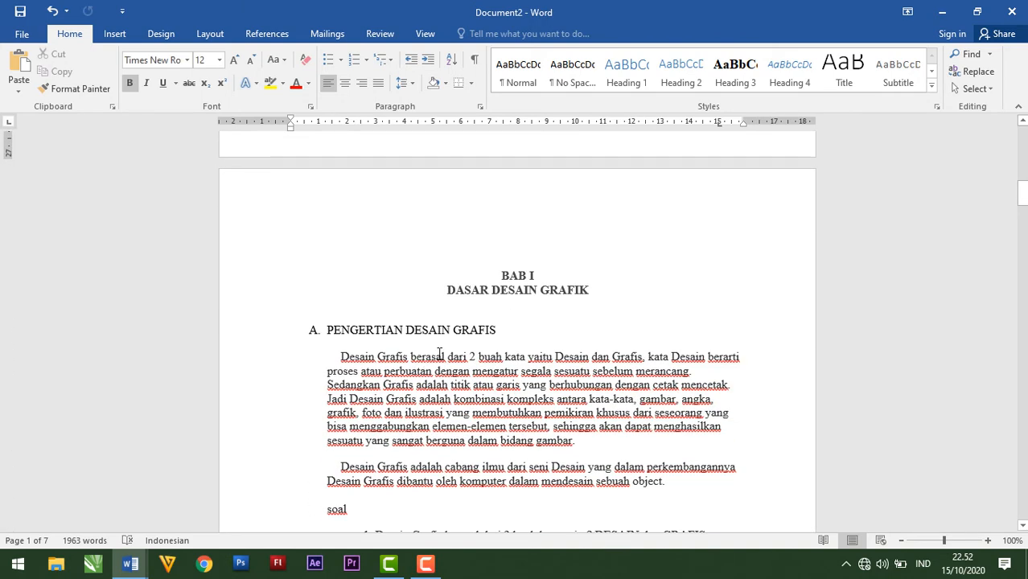
left_click(498, 273)
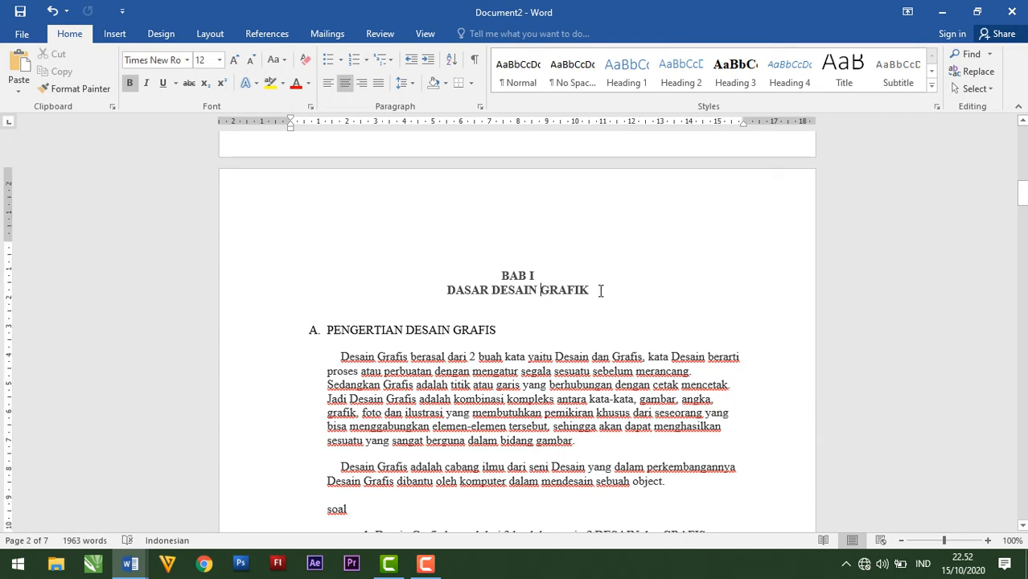
left_click(600, 291)
left_click_drag(493, 275, 602, 294)
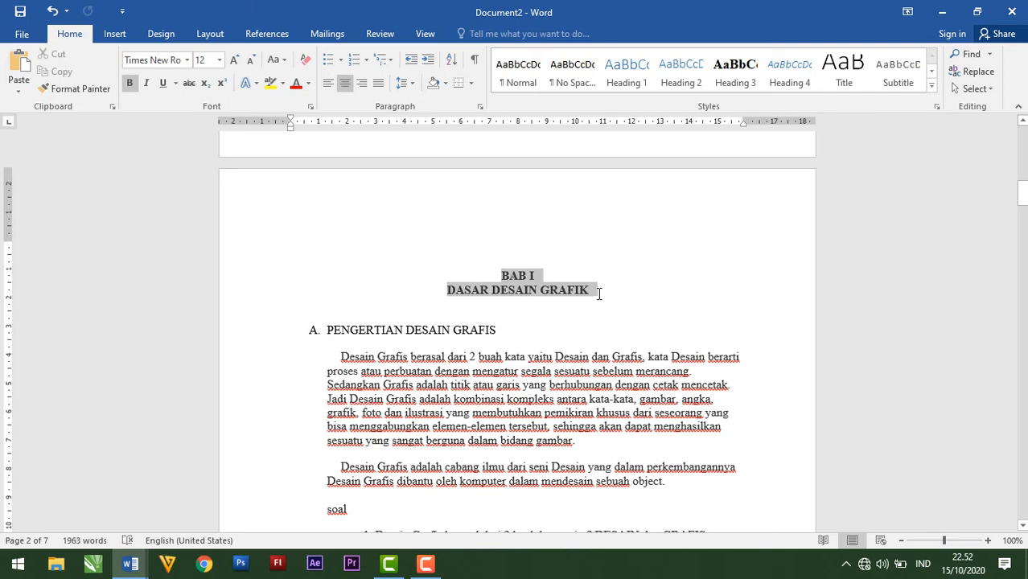
left_click(603, 290)
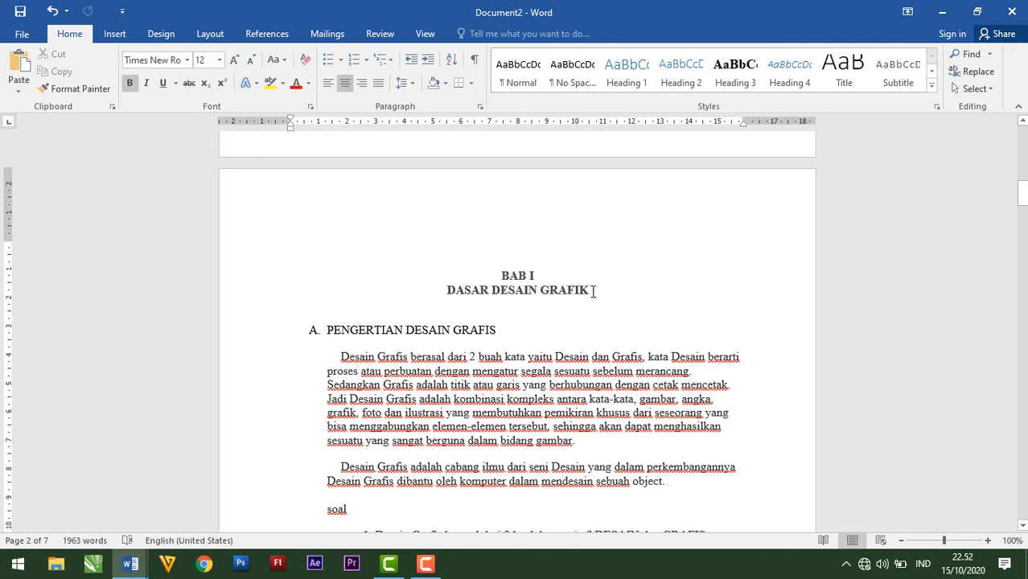
left_click_drag(594, 291, 499, 278)
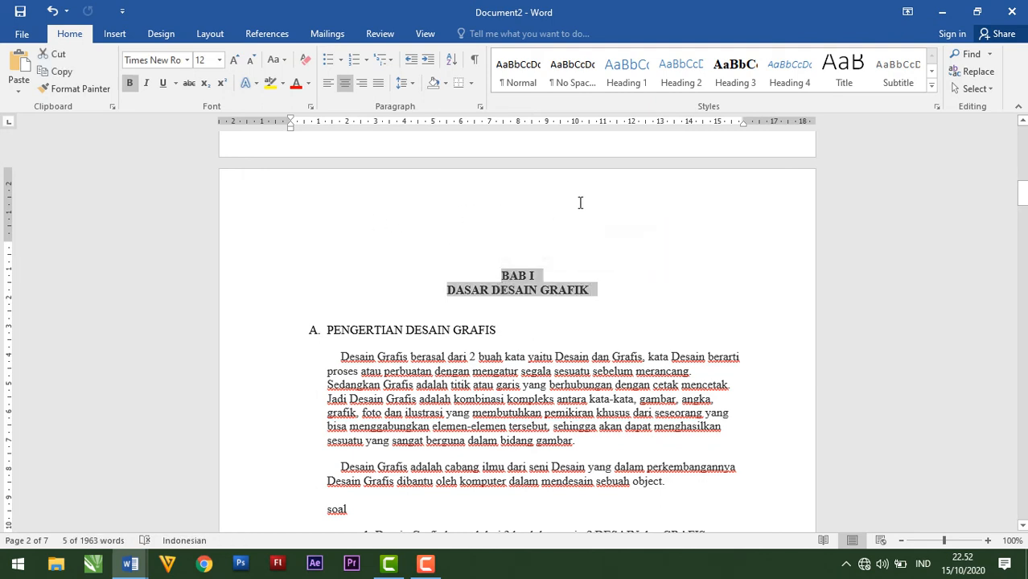
left_click(632, 80)
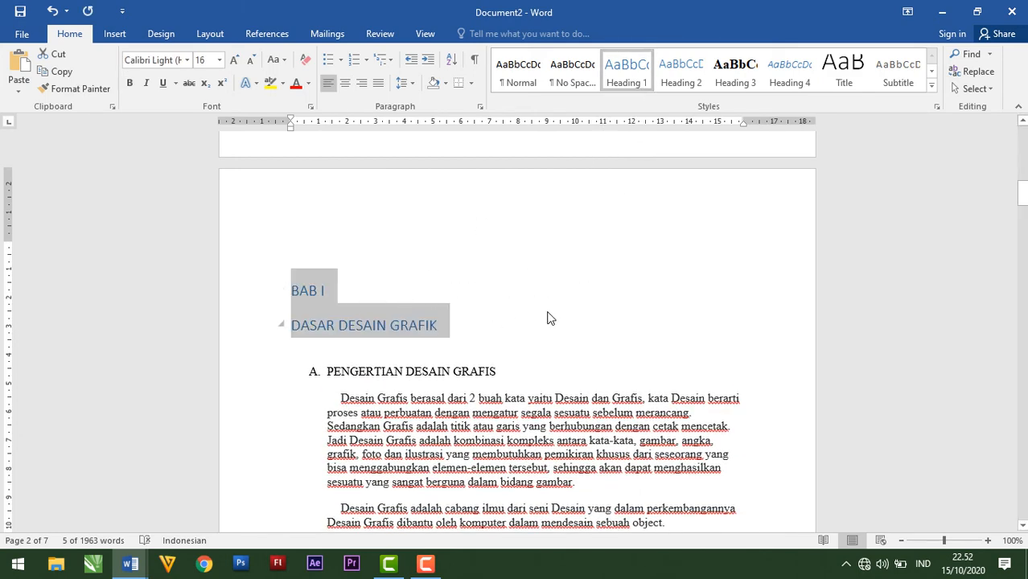
Apply the Heading 1 style to the two-line chapter title BAB II SOFTWARE DESAIN GRAFIS.
scroll(547, 318, "down", 15)
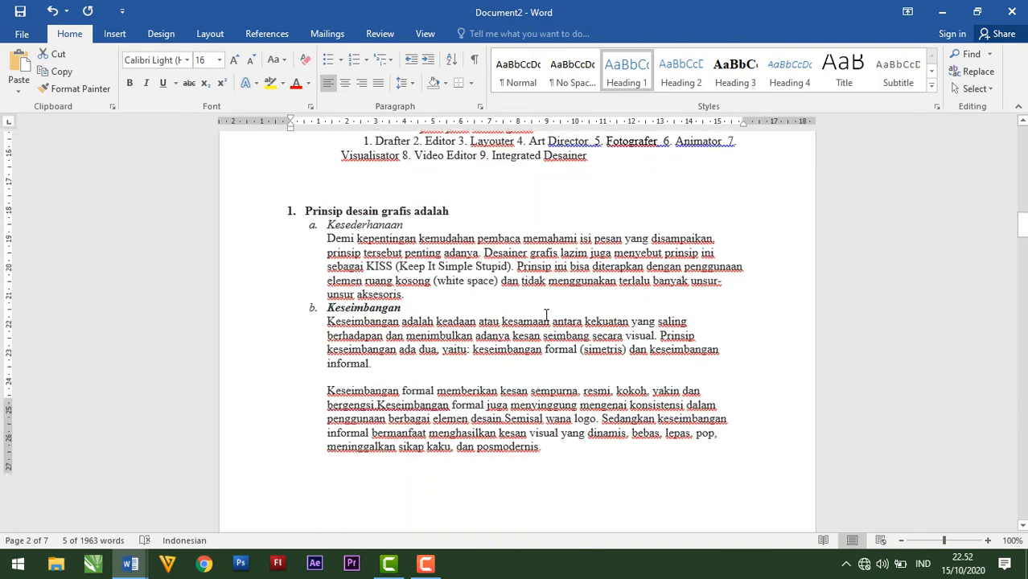
scroll(542, 319, "down", 20)
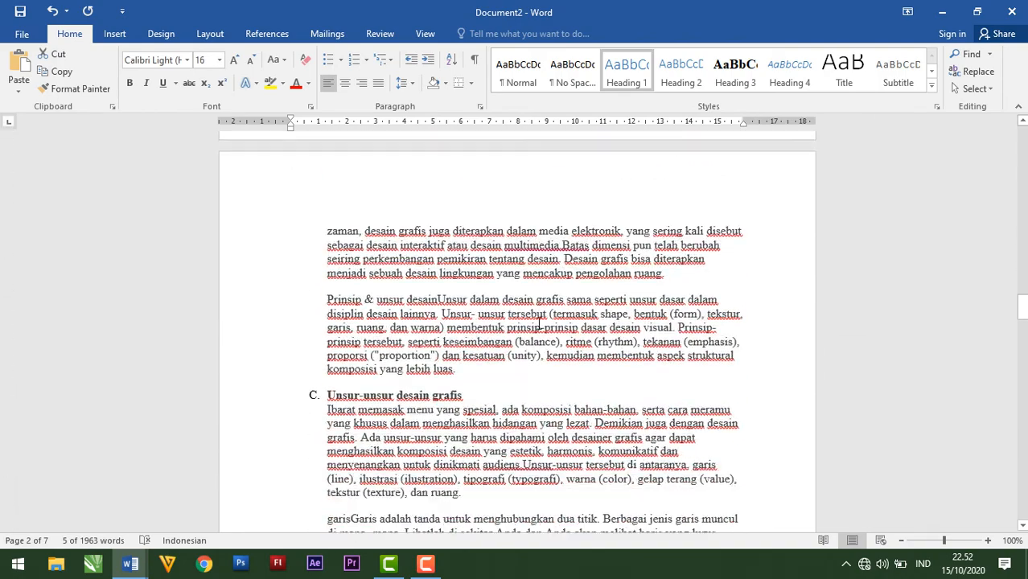
scroll(539, 324, "down", 20)
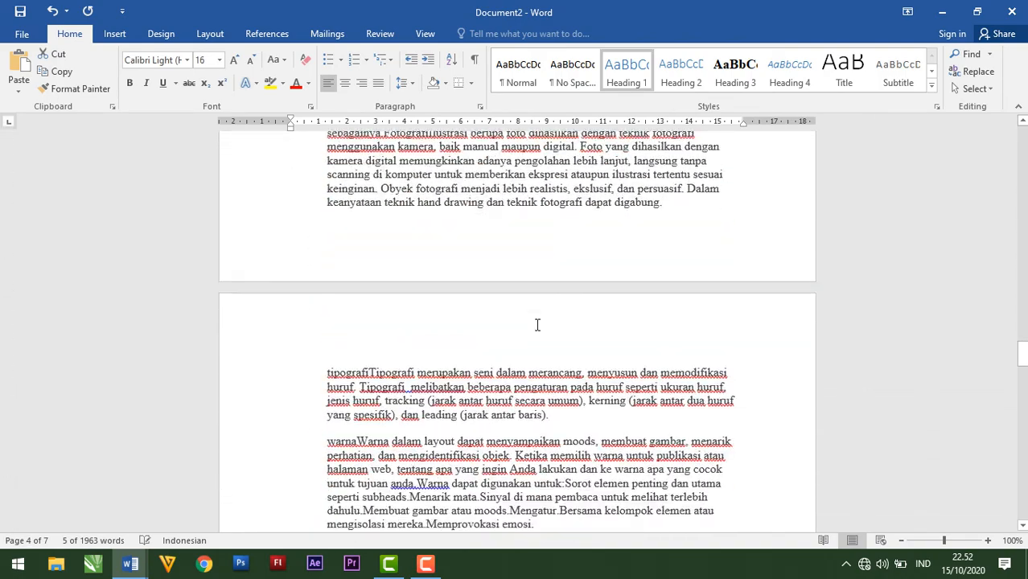
scroll(537, 324, "down", 15)
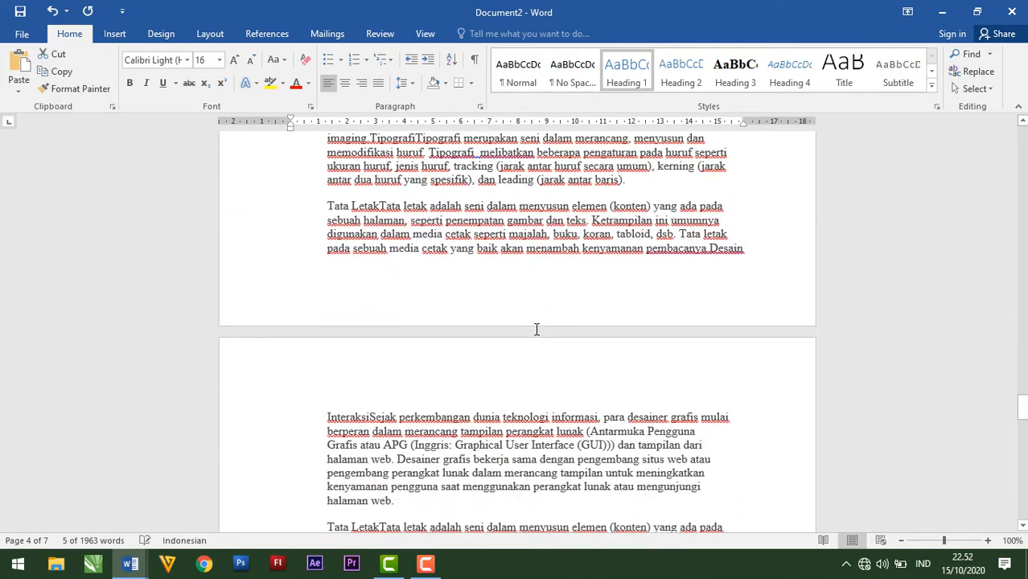
scroll(537, 329, "down", 20)
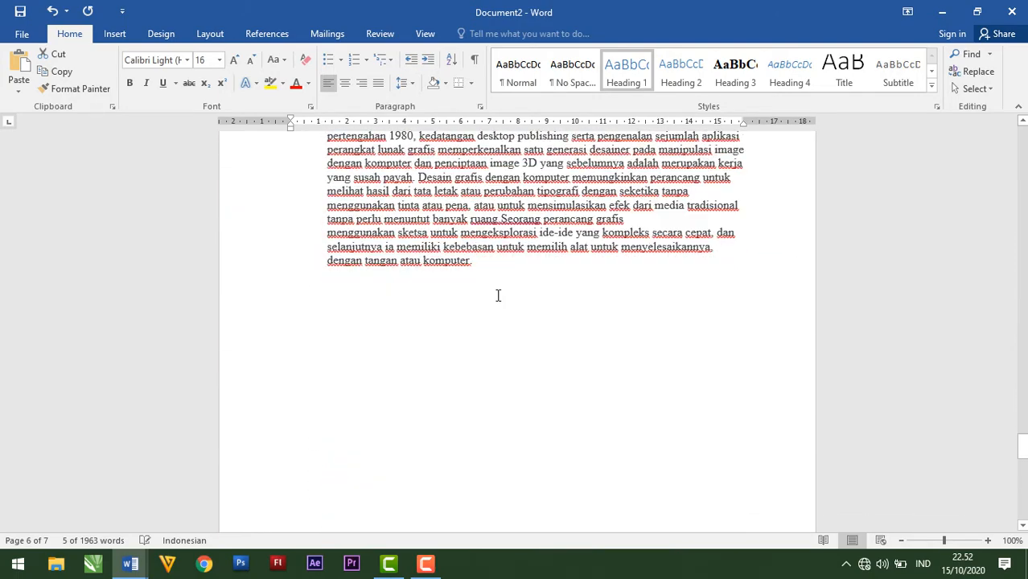
scroll(494, 315, "down", 5)
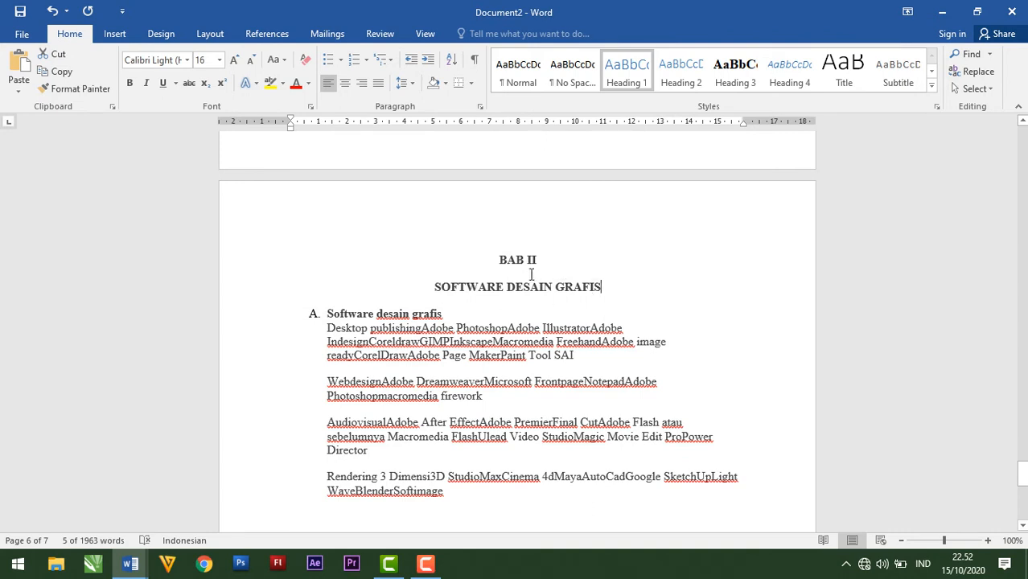
left_click_drag(603, 287, 504, 265)
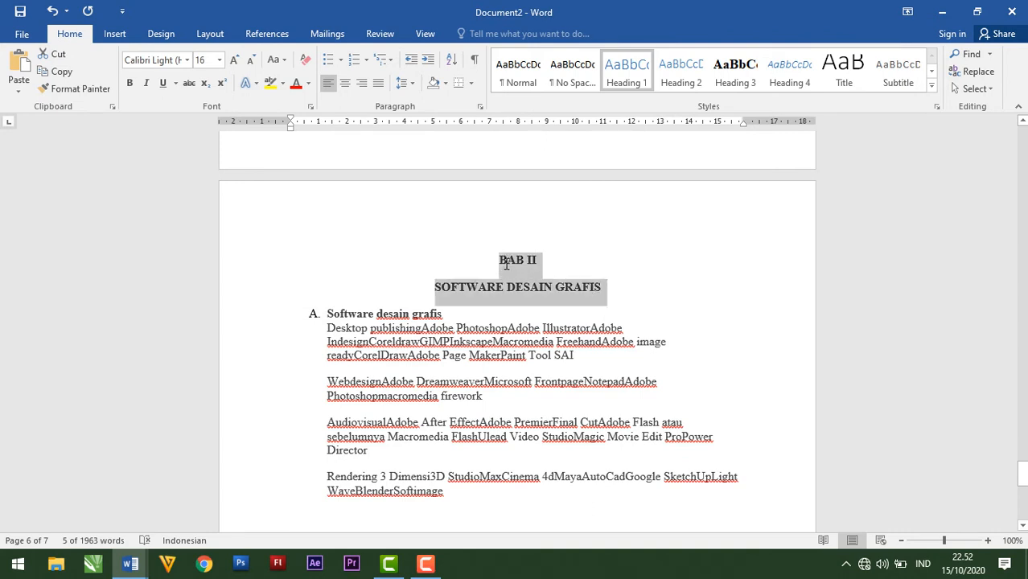
left_click(633, 82)
left_click(633, 82)
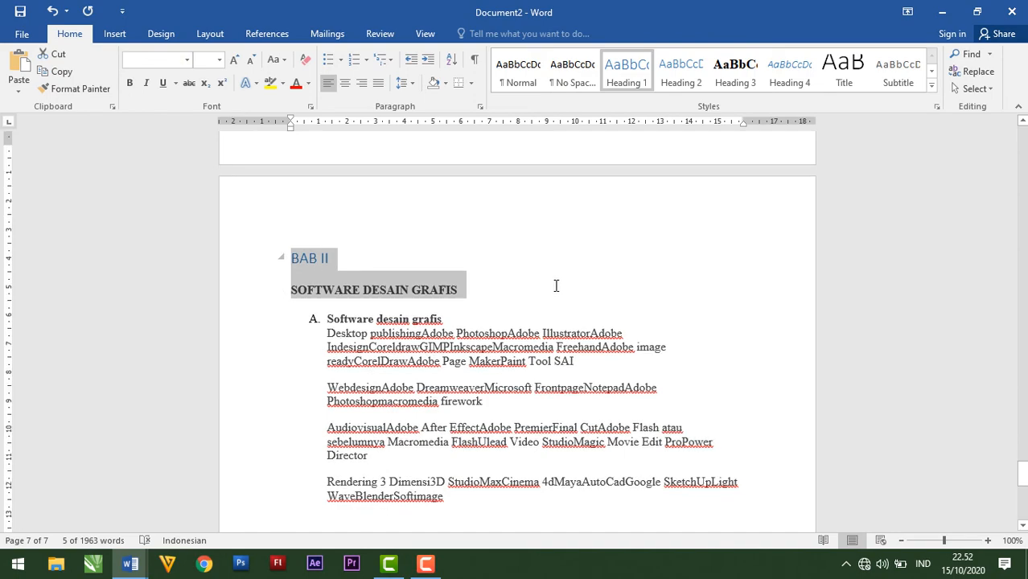
Apply the Heading 2 style to the subheading PENGERTIAN DESAIN GRAFIS under BAB I.
scroll(555, 287, "down", 10)
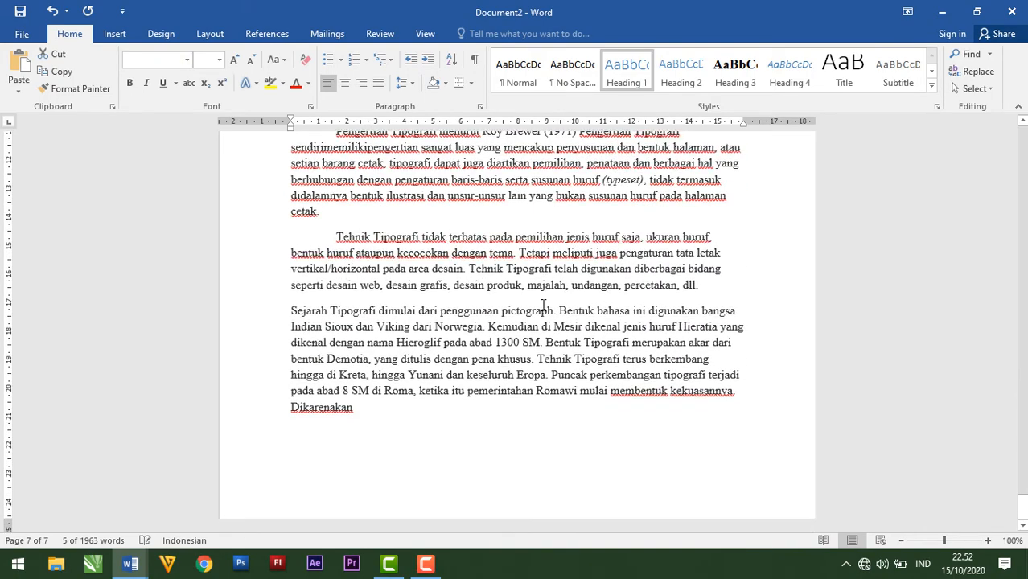
scroll(542, 306, "up", 10)
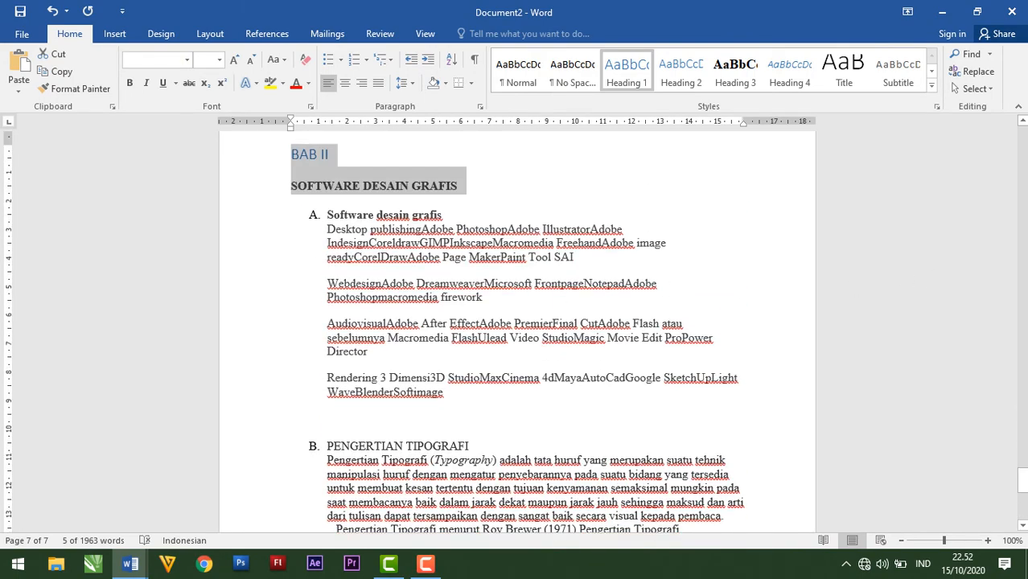
left_click_drag(1022, 482, 1021, 138)
scroll(675, 406, "down", 10)
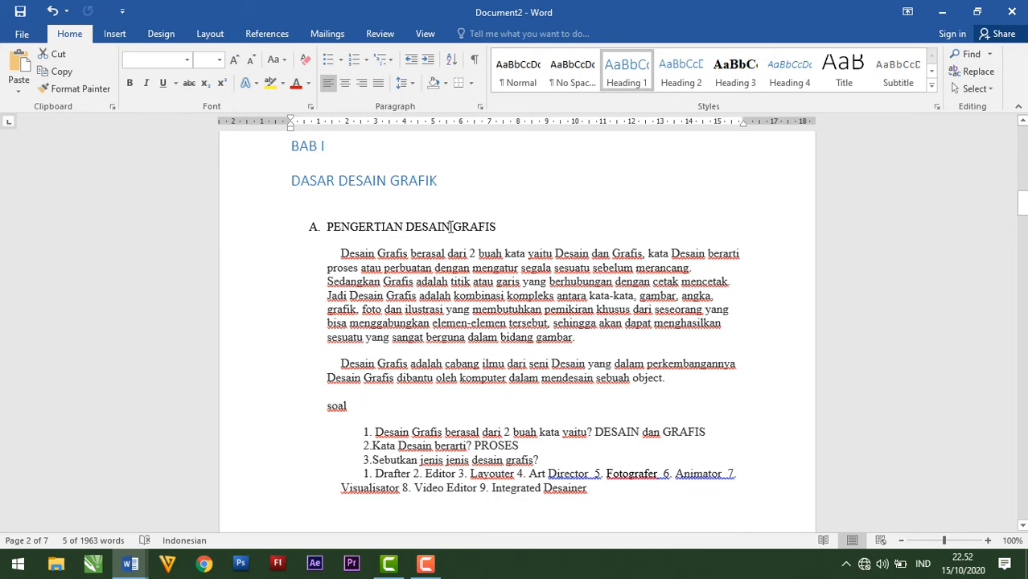
left_click_drag(462, 225, 363, 221)
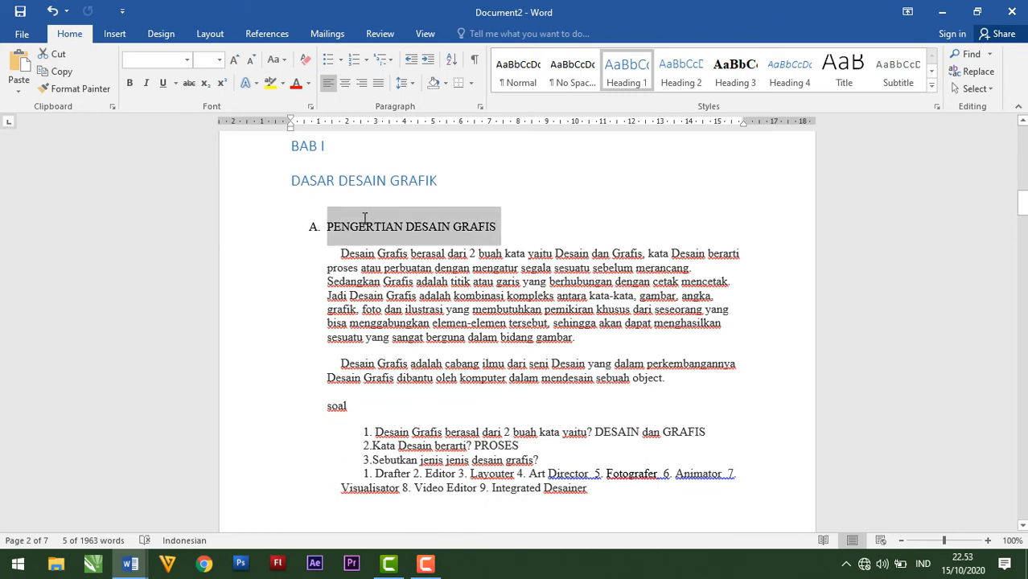
left_click(679, 88)
Apply the Heading 3 style to the numbered subheading "Prinsip desain grafis adalah" in BAB I.
scroll(563, 311, "down", 9)
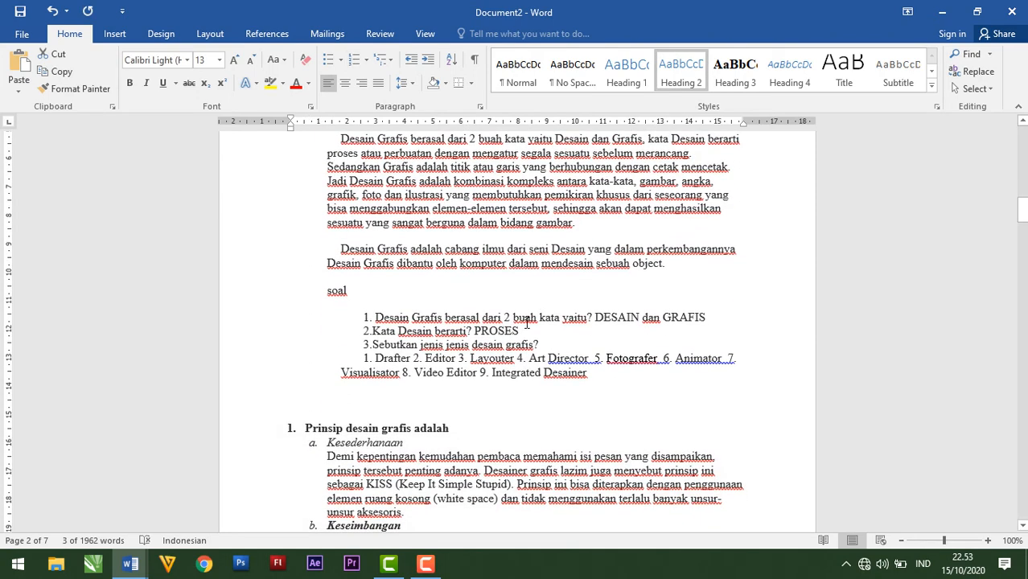
scroll(450, 243, "up", 2)
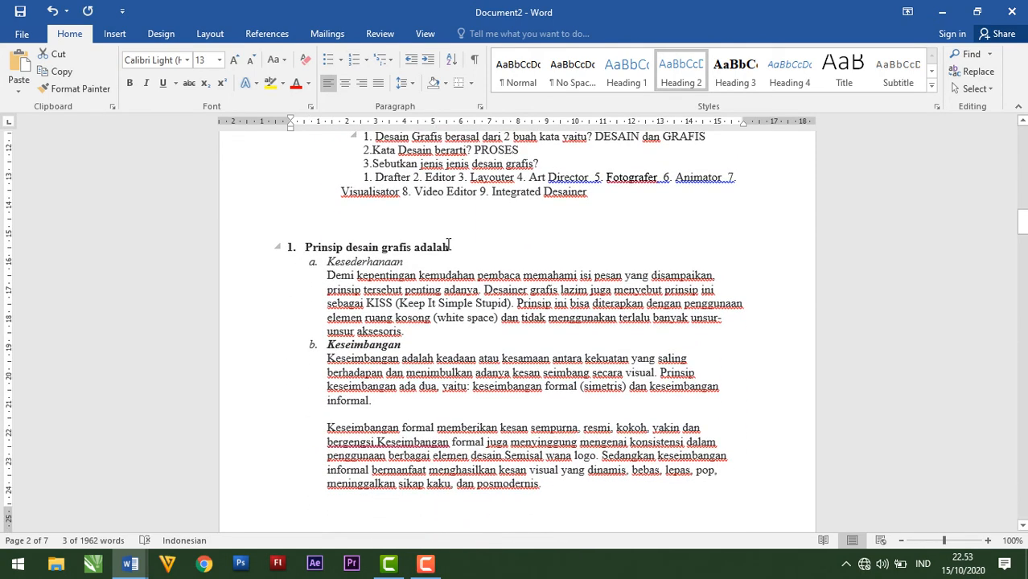
left_click_drag(448, 246, 304, 247)
key("ctrl+alt+3")
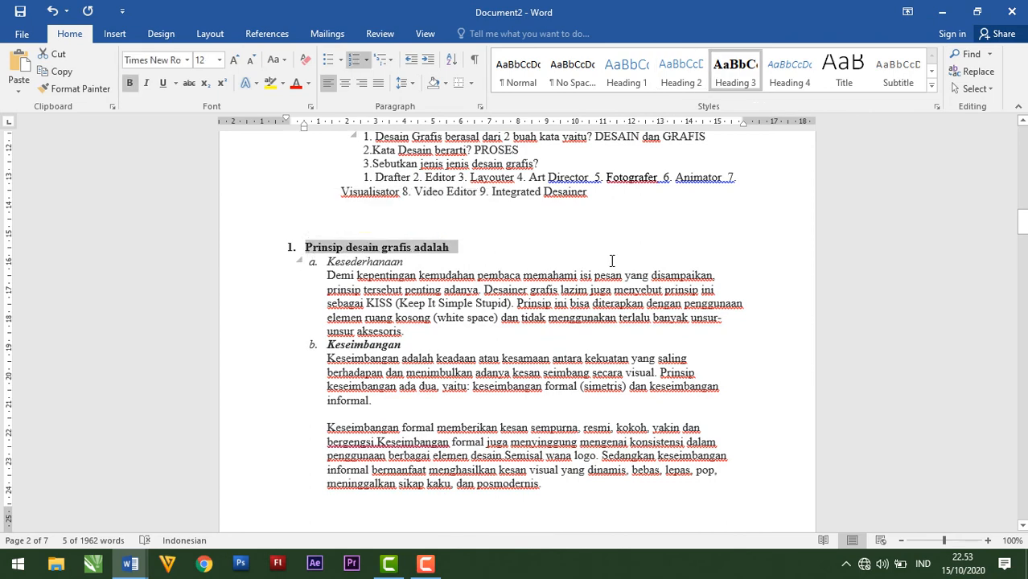
scroll(611, 260, "up", 7)
scroll(611, 261, "down", 3)
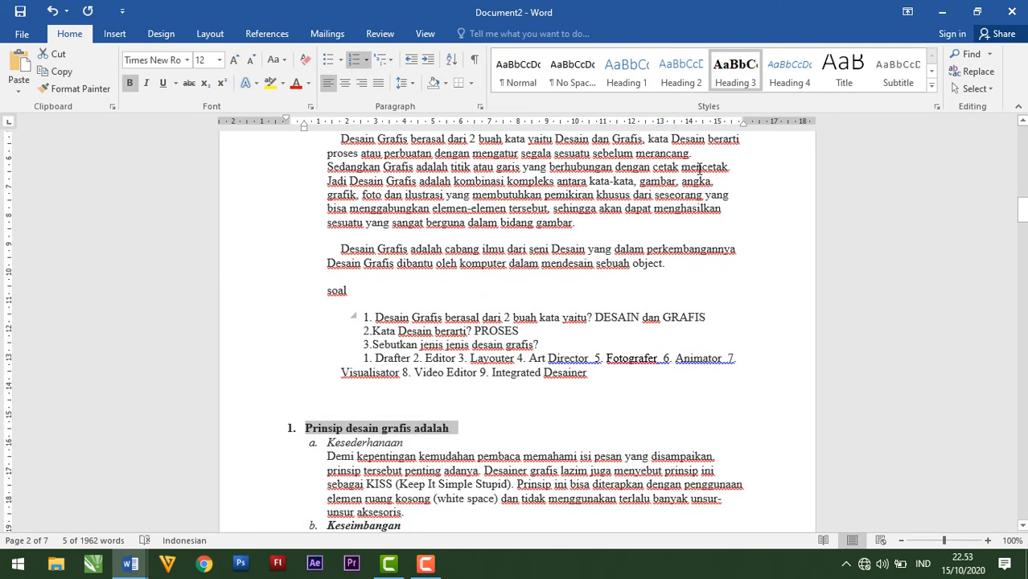
left_click(735, 70)
Apply the Heading 2 style to the subheadings "Desain grafis komputer" and "Unsur-unsur desain grafis".
scroll(694, 379, "down", 16)
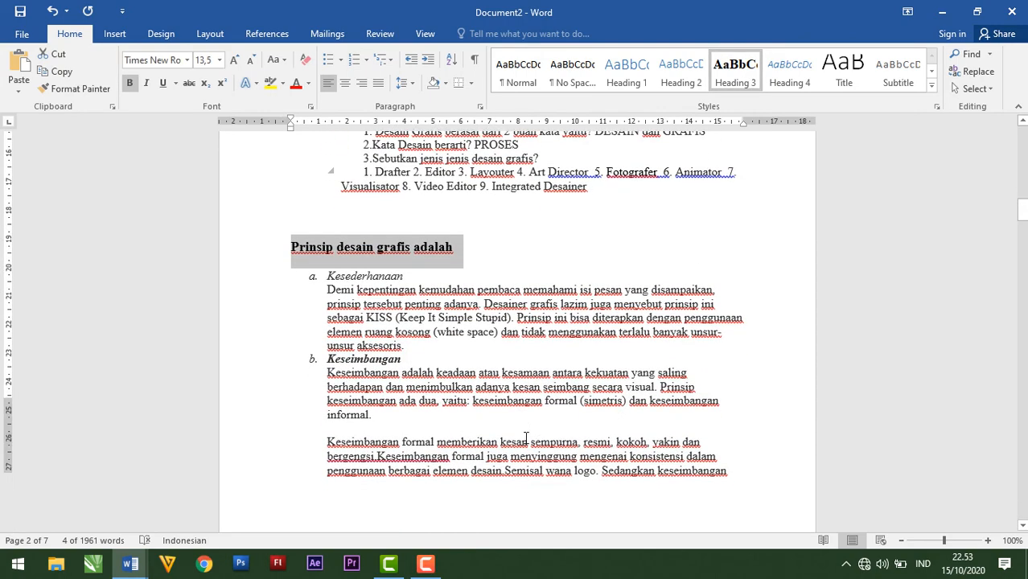
scroll(450, 426, "down", 17)
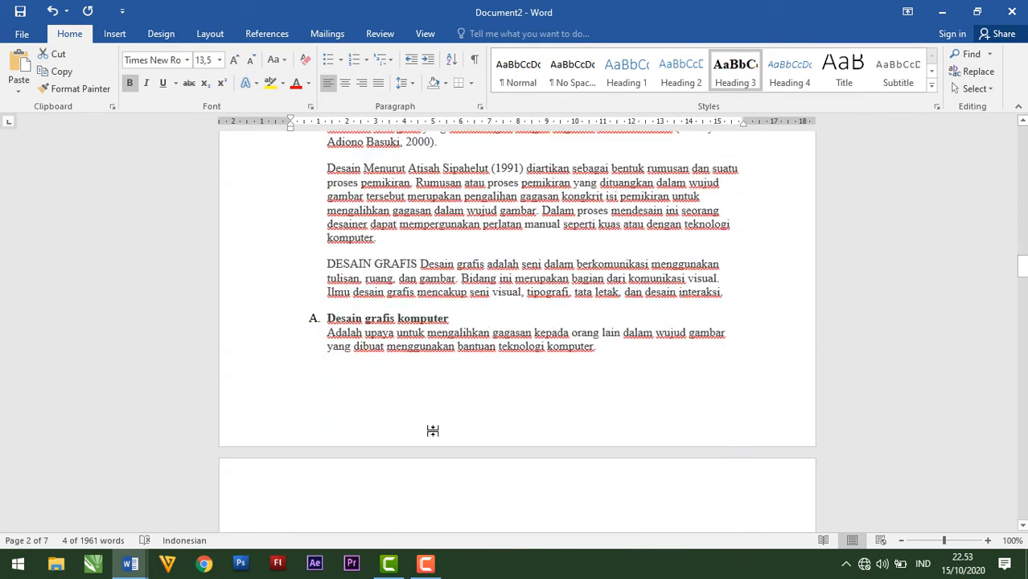
triple_click(430, 296)
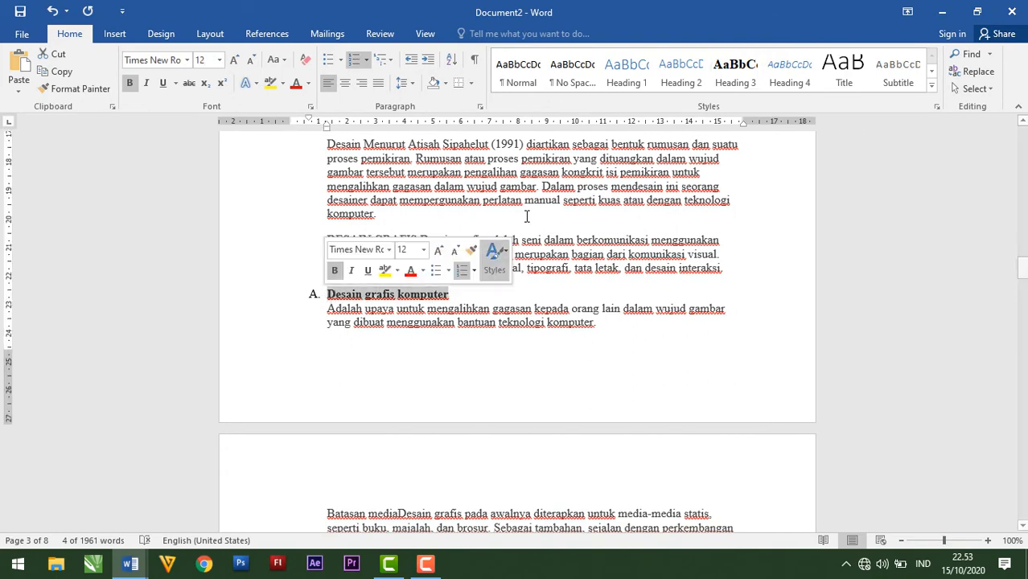
left_click(669, 84)
scroll(478, 316, "down", 11)
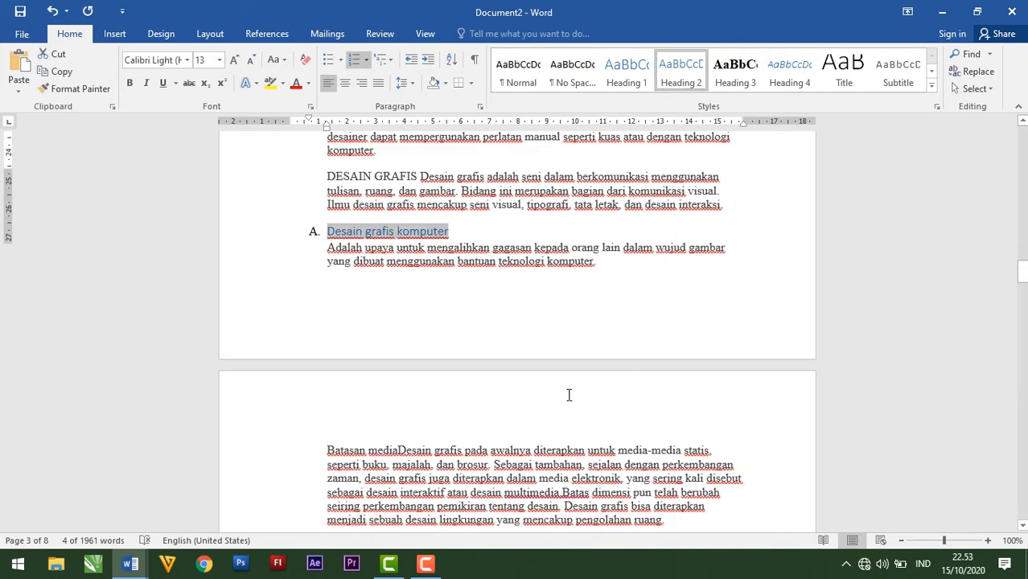
left_click_drag(464, 308, 327, 308)
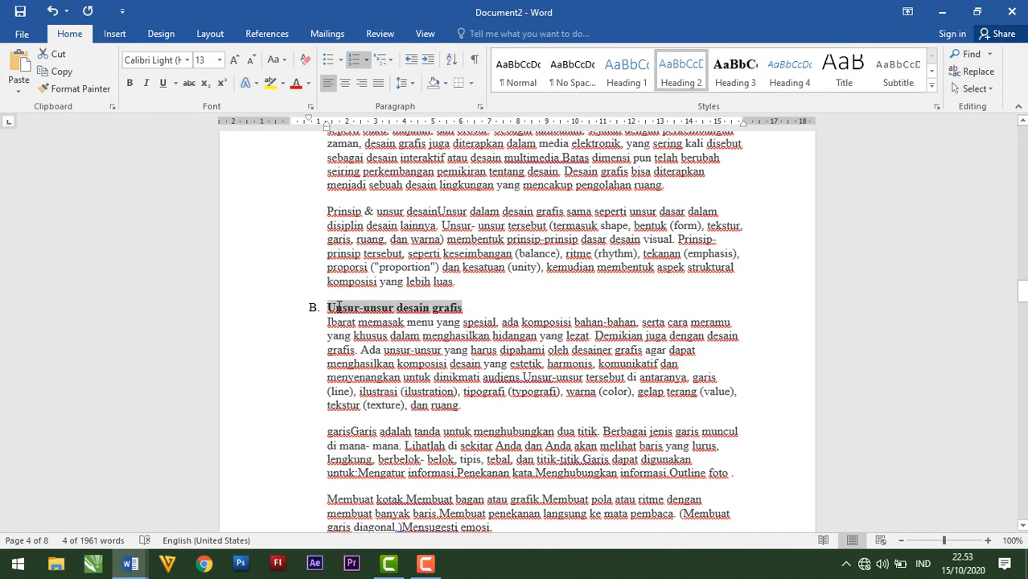
left_click(680, 85)
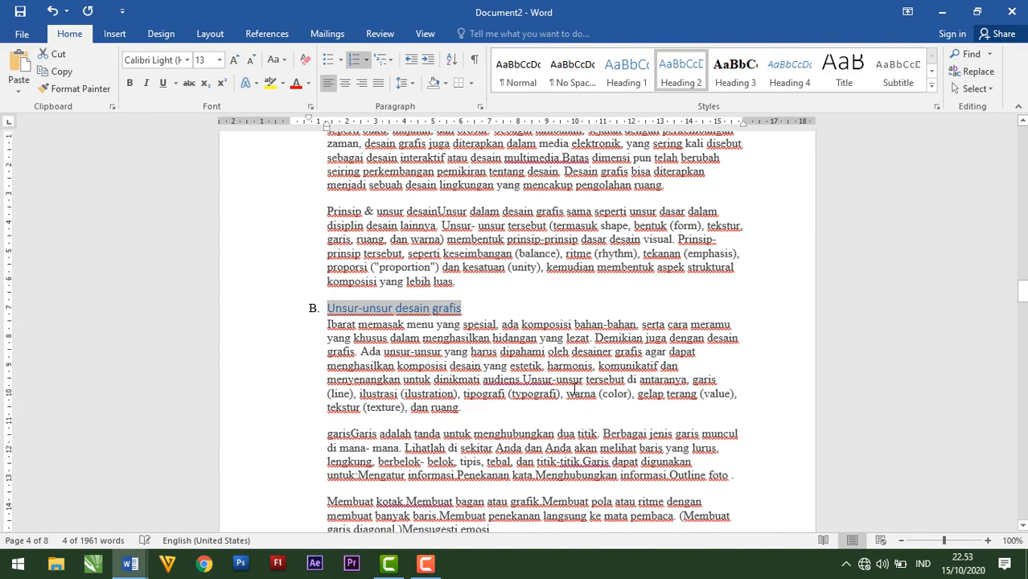
Apply the Heading 2 style to the subheadings "Ilustrasi dapat dihasilkan melalui beberapa teknik, yaitu :" and "keterampilan Seni Visual".
scroll(562, 380, "down", 10)
scroll(561, 380, "down", 1)
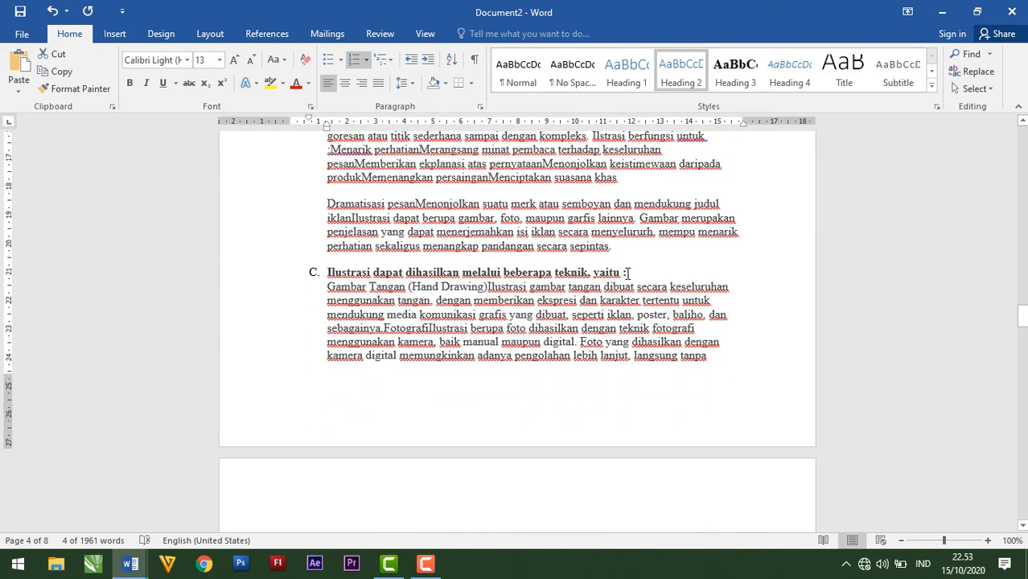
left_click_drag(625, 274, 316, 272)
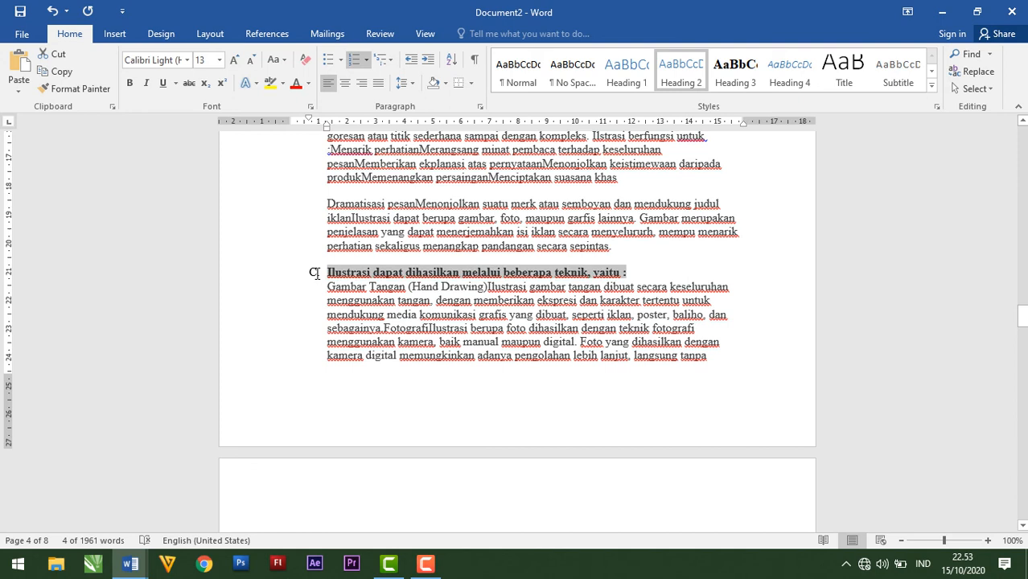
left_click(692, 85)
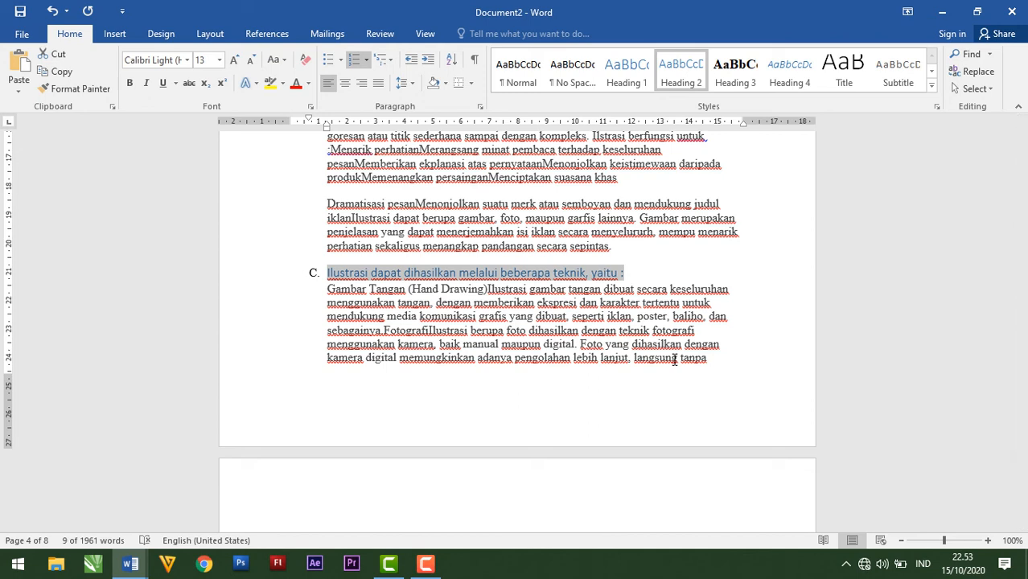
scroll(673, 359, "down", 3)
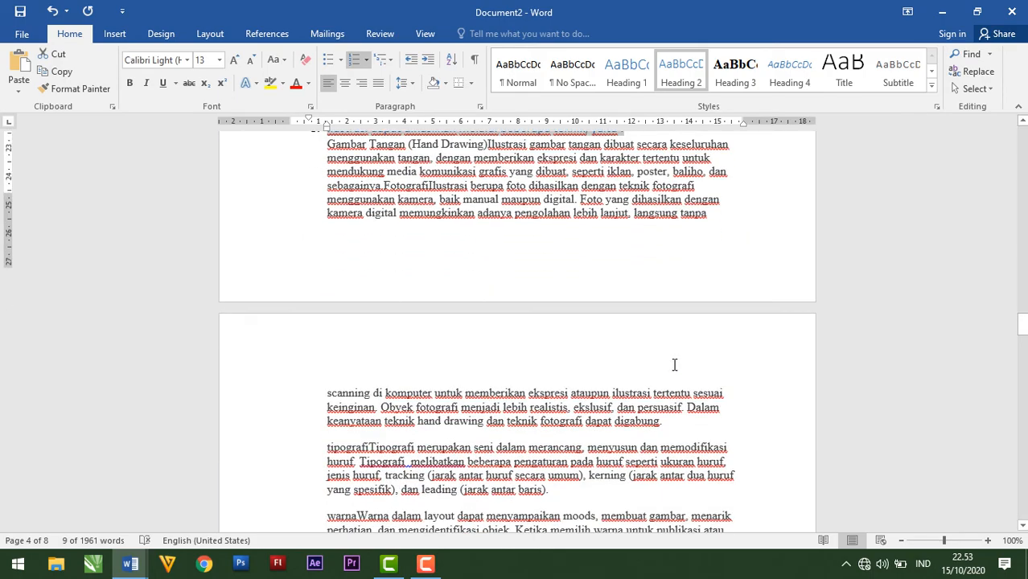
scroll(673, 359, "down", 10)
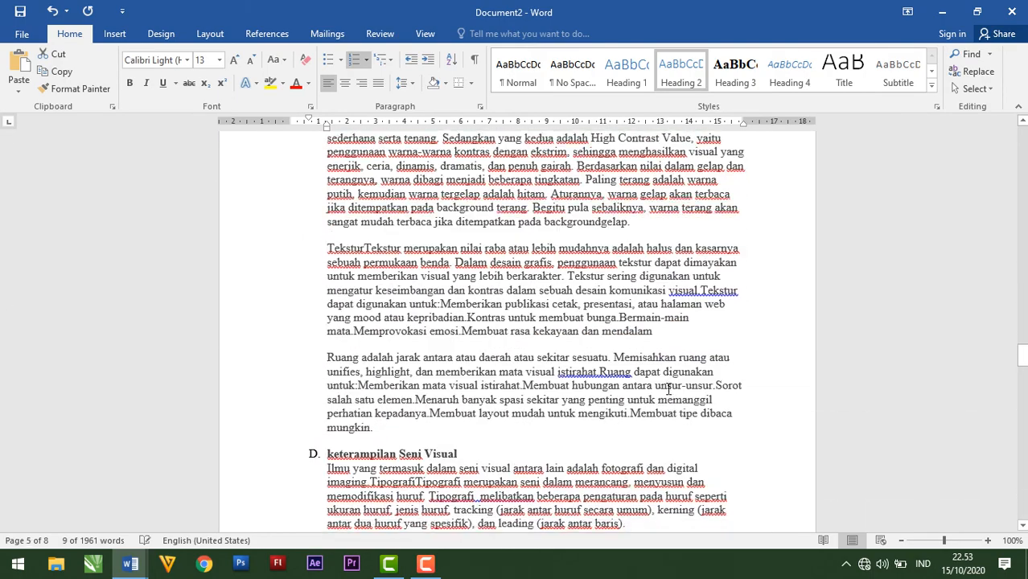
scroll(669, 389, "down", 5)
triple_click(395, 235)
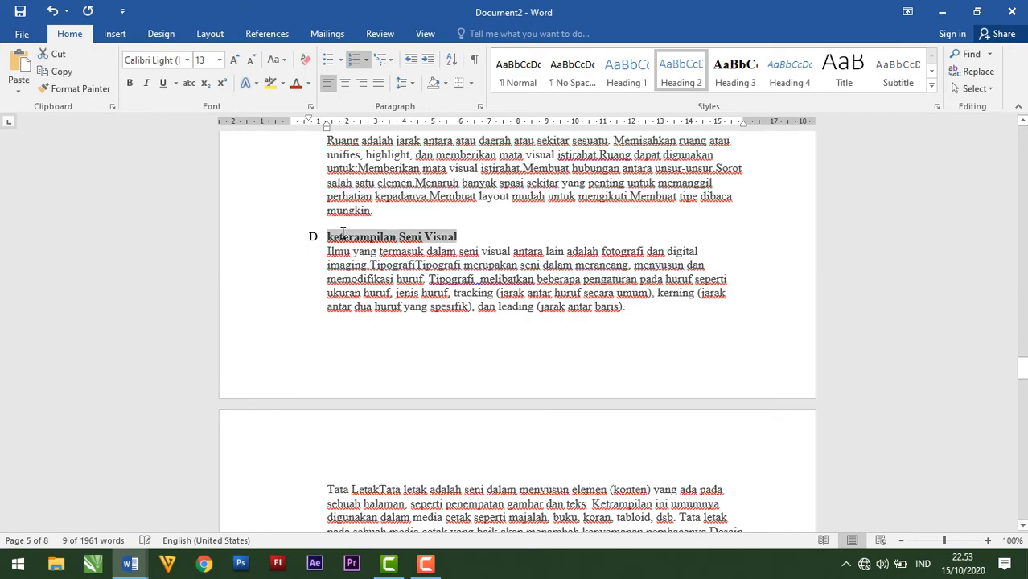
left_click(683, 77)
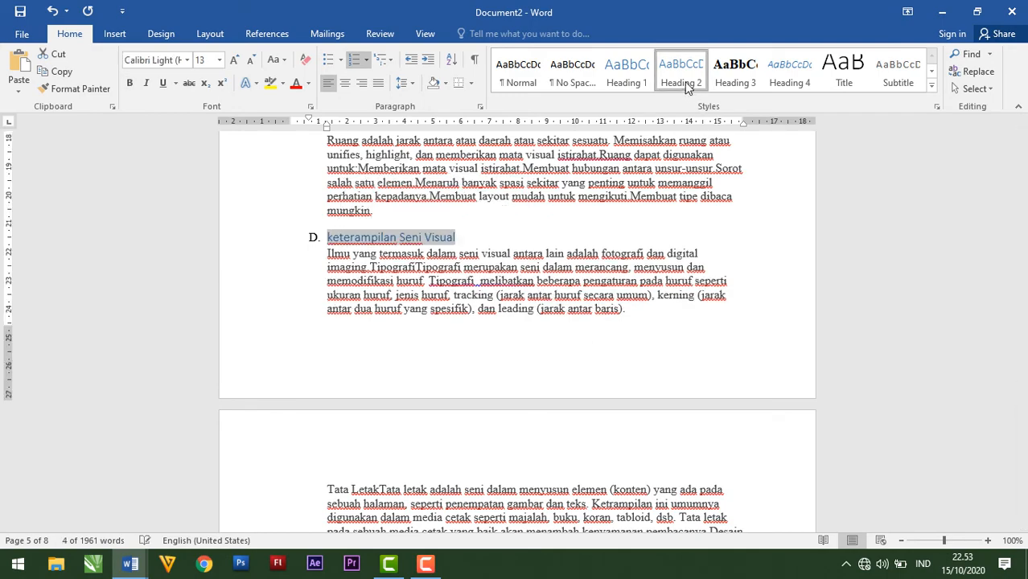
Apply the Heading 2 style to the subheading "Peralatan desain grafis" in BAB I.
scroll(462, 408, "down", 8)
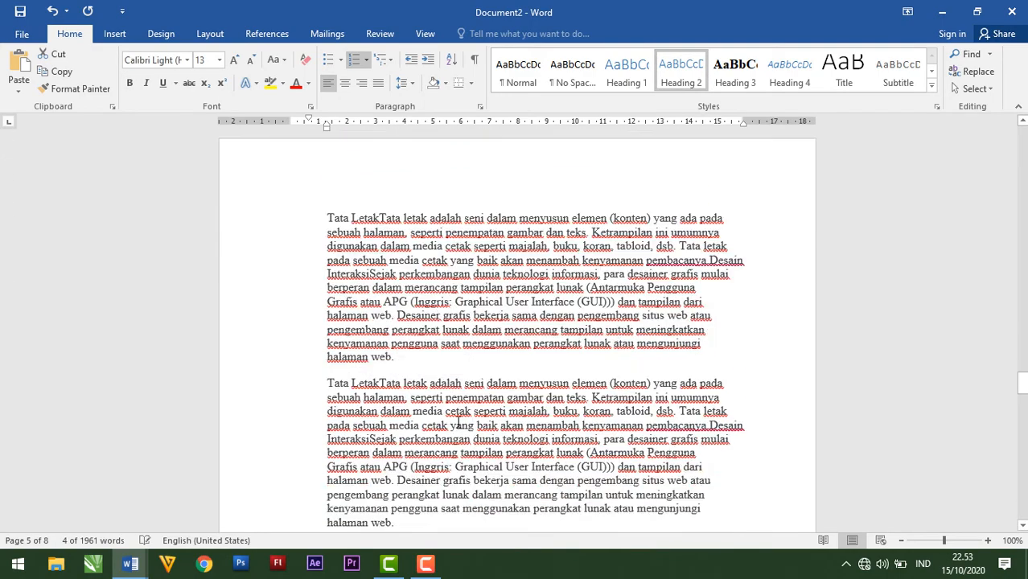
triple_click(449, 315)
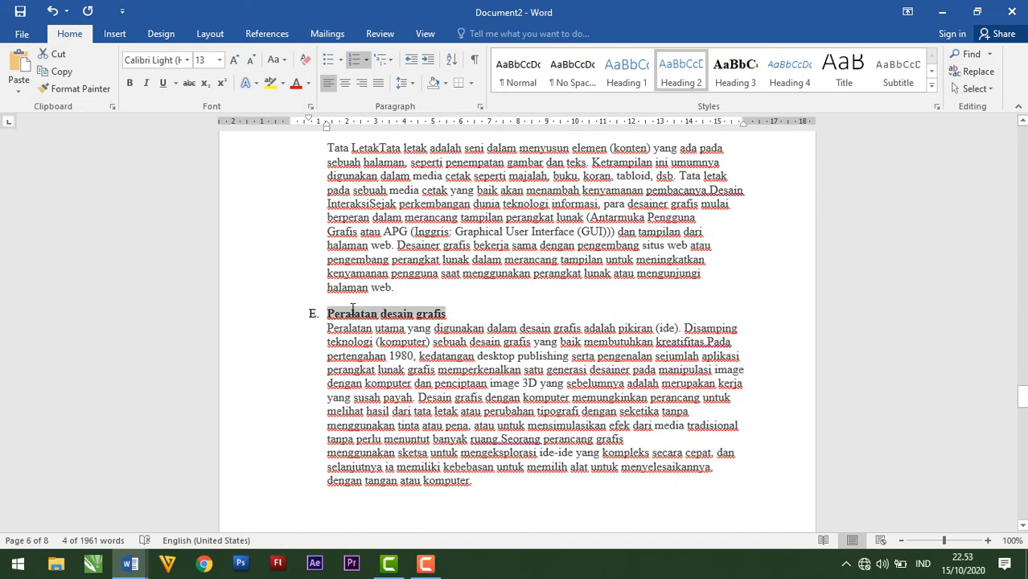
left_click(680, 72)
Apply the Heading 2 style to the subheadings "Software desain grafis" and "PENGERTIAN TIPOGRAFI" under BAB II.
scroll(509, 431, "down", 14)
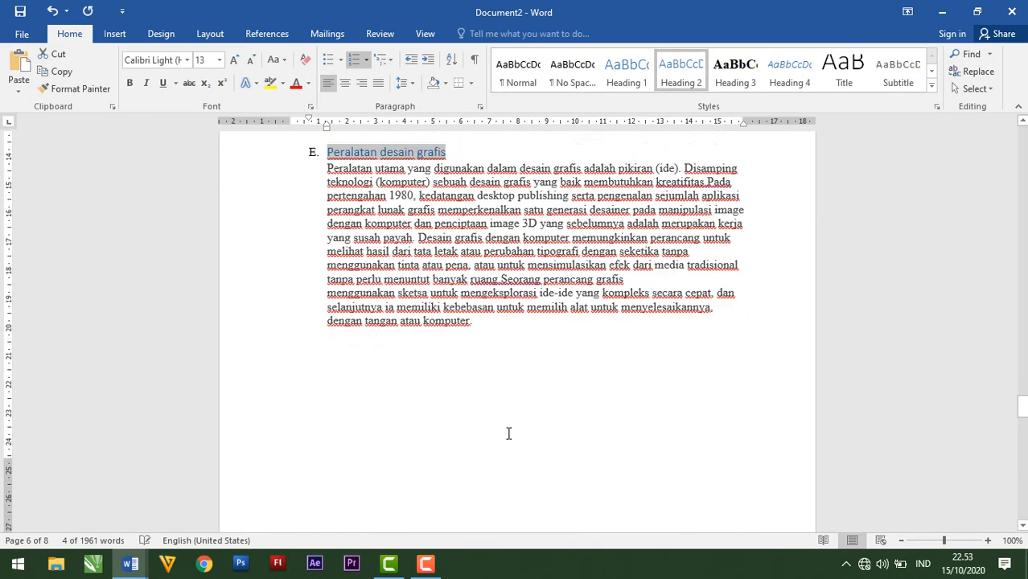
scroll(458, 404, "down", 3)
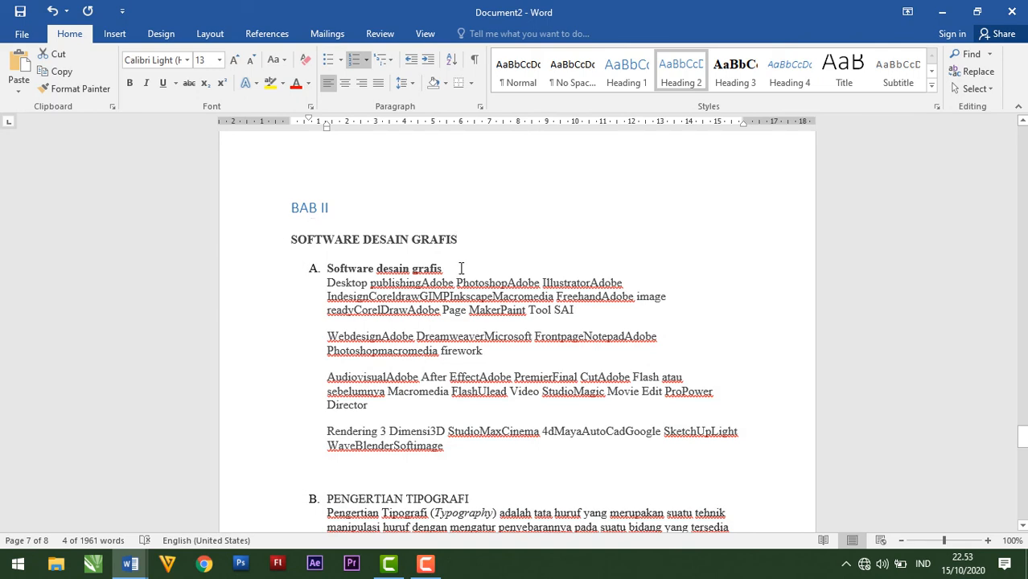
left_click_drag(461, 268, 325, 270)
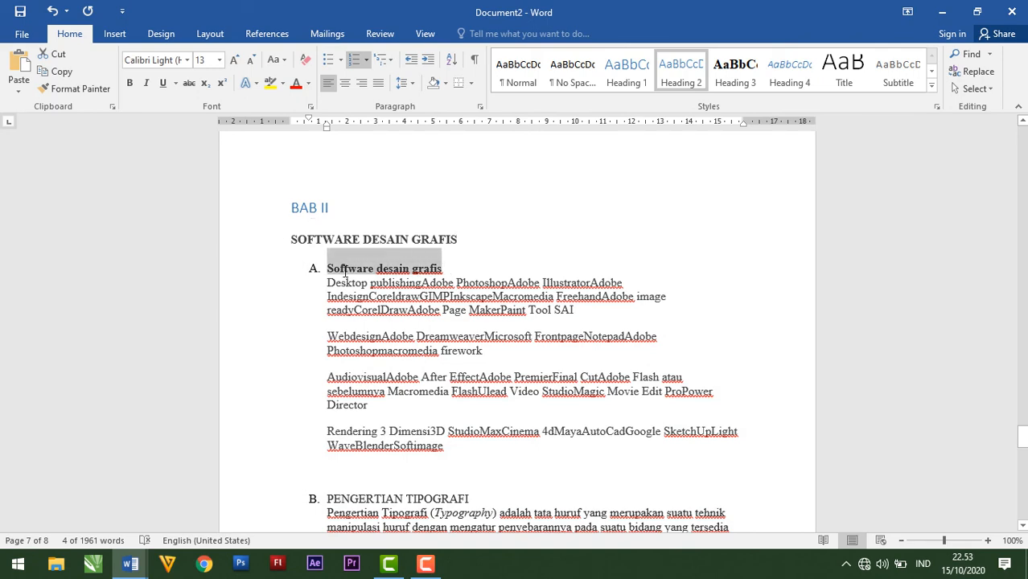
left_click(677, 83)
scroll(476, 314, "down", 5)
left_click_drag(472, 320, 326, 320)
left_click(679, 80)
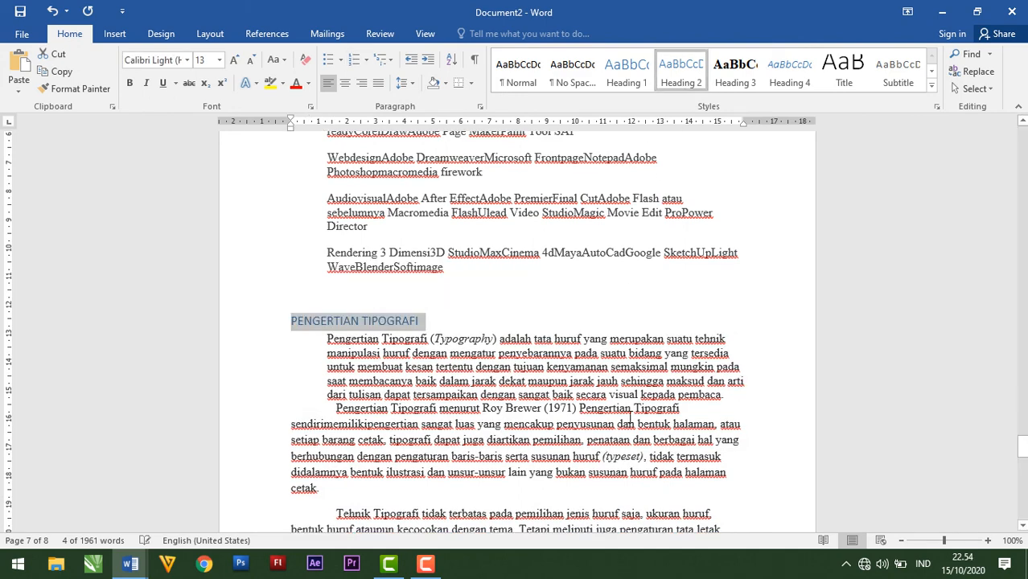
Insert the built-in Automatic Table 1 table of contents on the empty line below the Daftar Isi title on the first page.
scroll(629, 415, "down", 10)
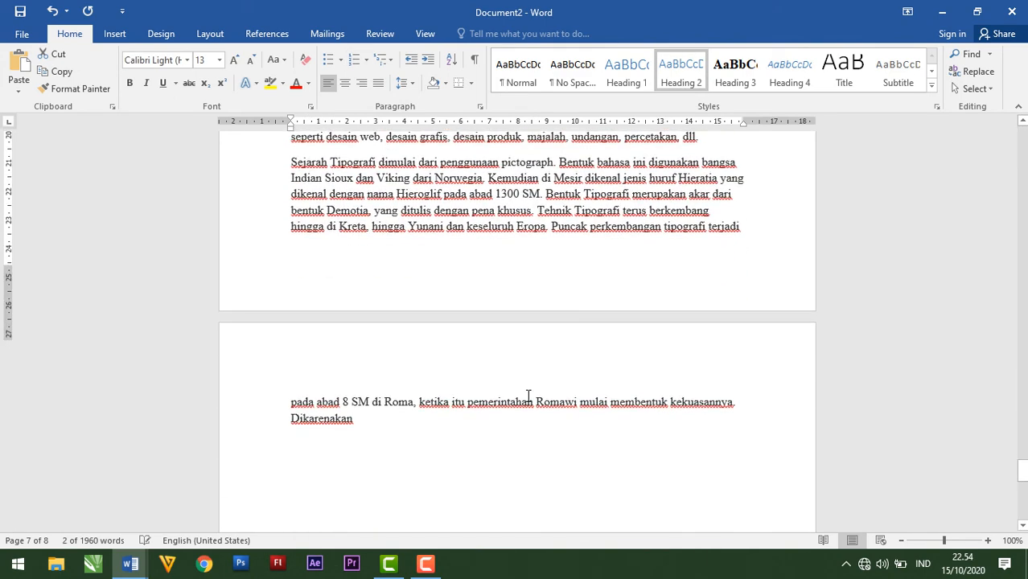
scroll(528, 397, "down", 4)
scroll(659, 288, "up", 7)
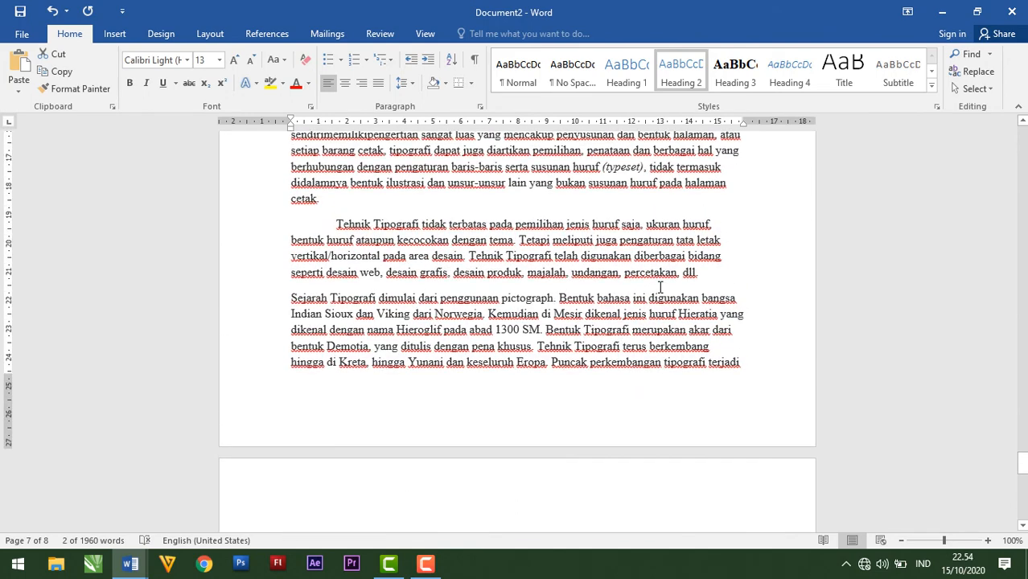
scroll(659, 287, "up", 4)
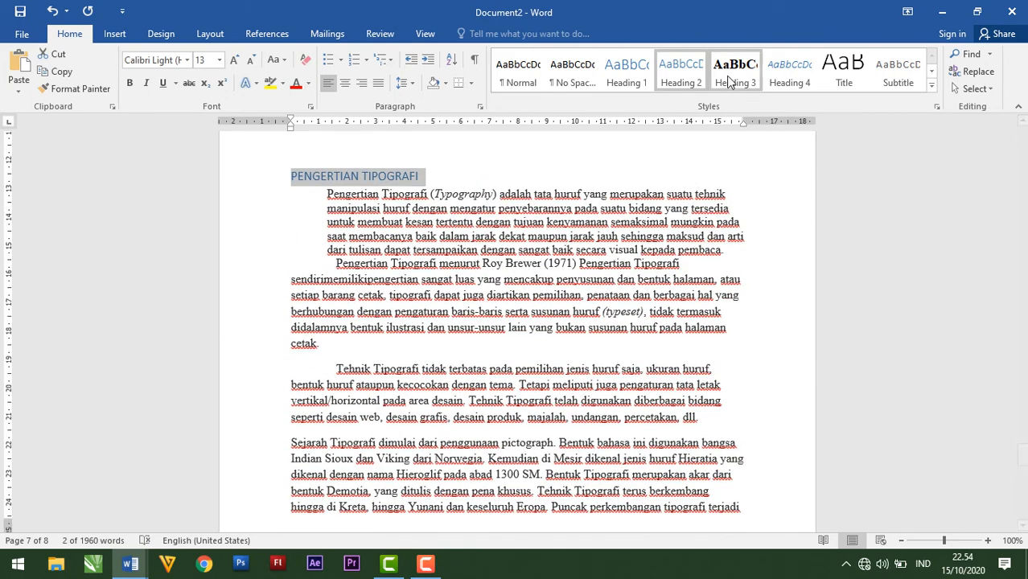
scroll(659, 258, "up", 11)
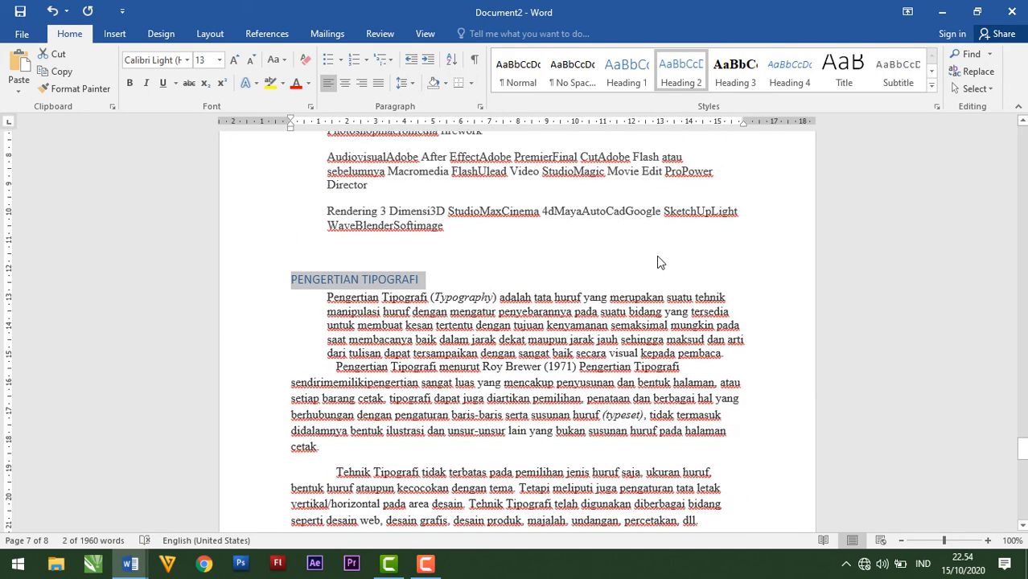
scroll(601, 259, "up", 10)
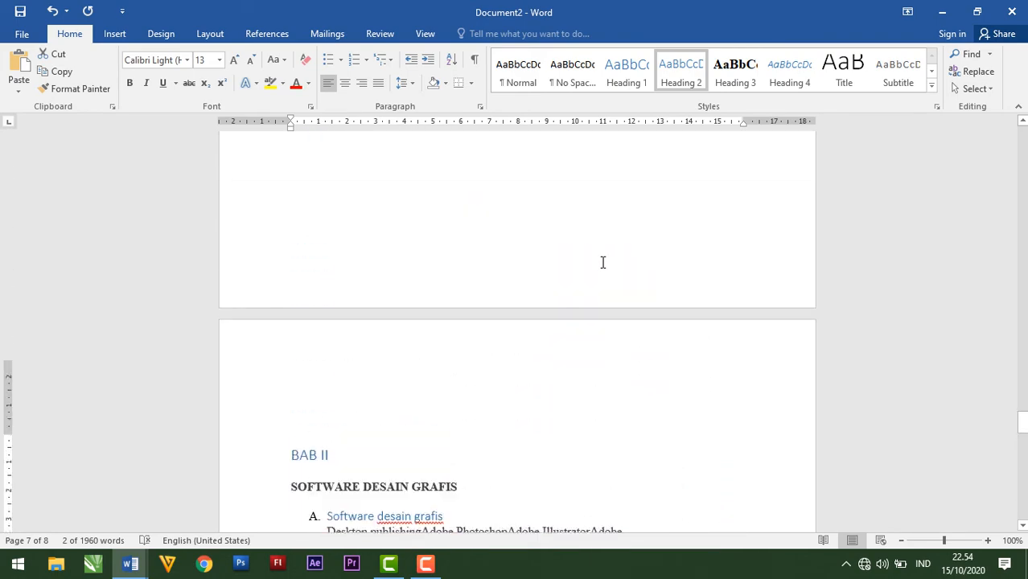
left_click_drag(1021, 415, 1022, 130)
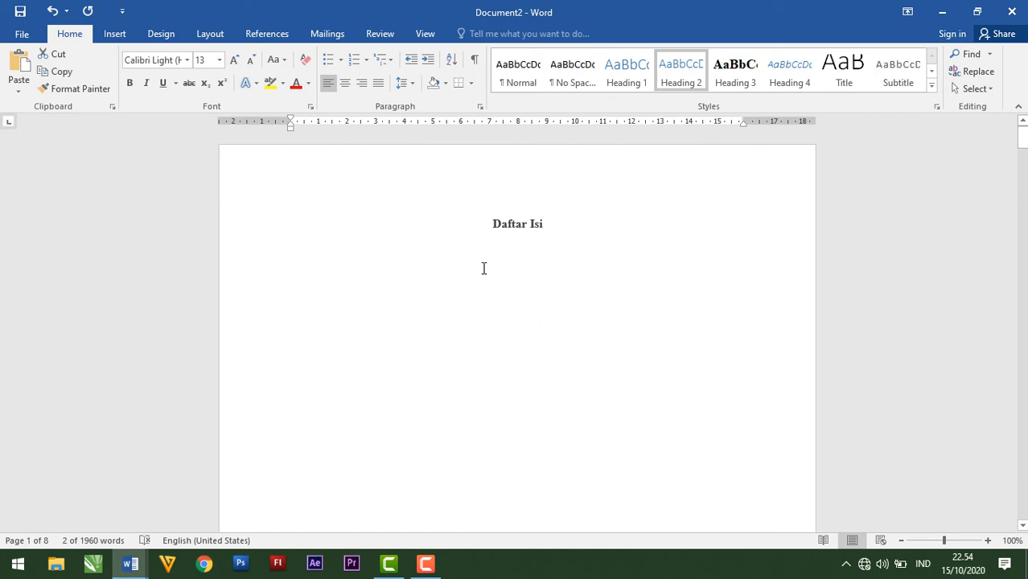
left_click(458, 268)
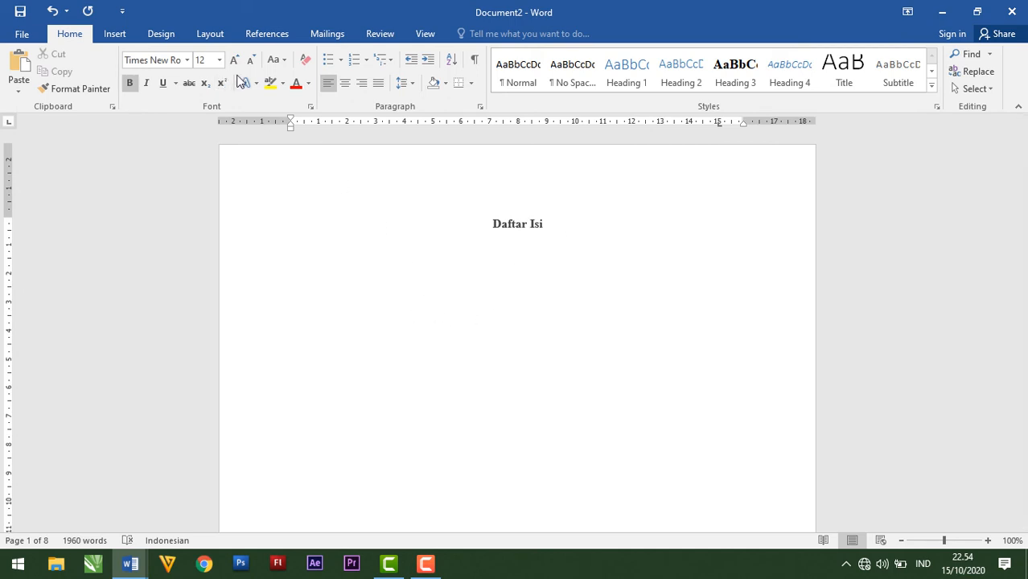
left_click(270, 35)
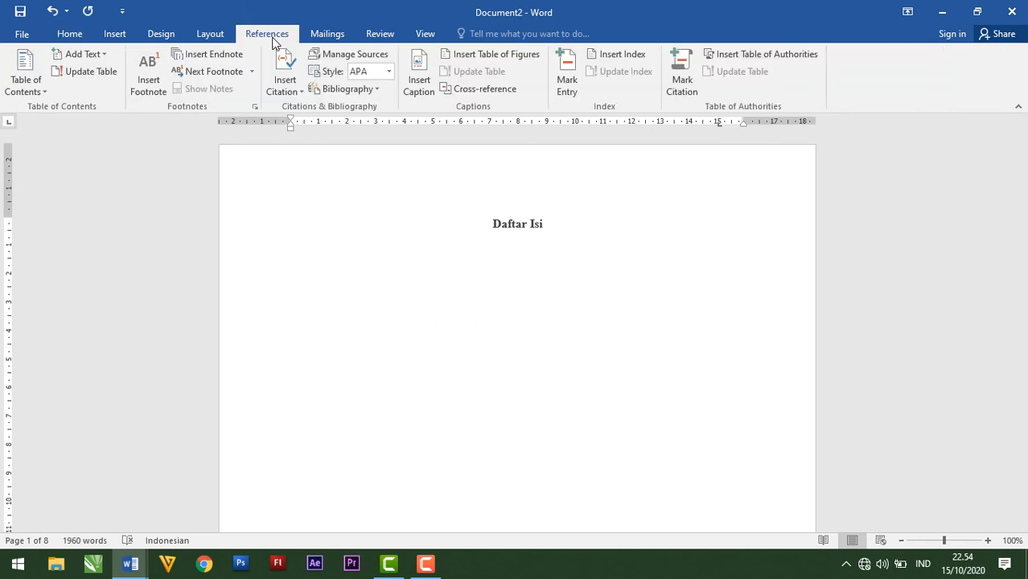
left_click(41, 91)
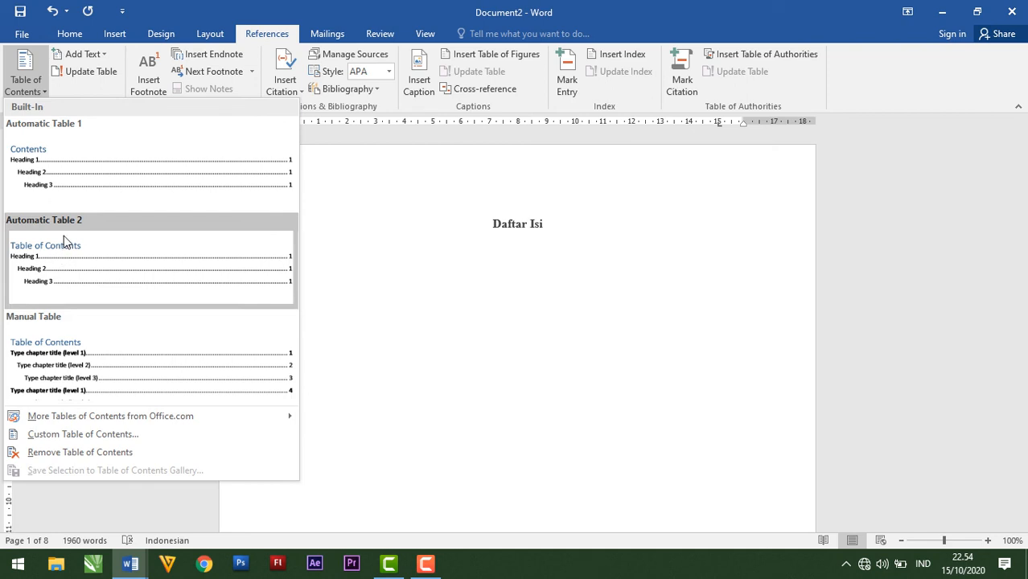
left_click(85, 184)
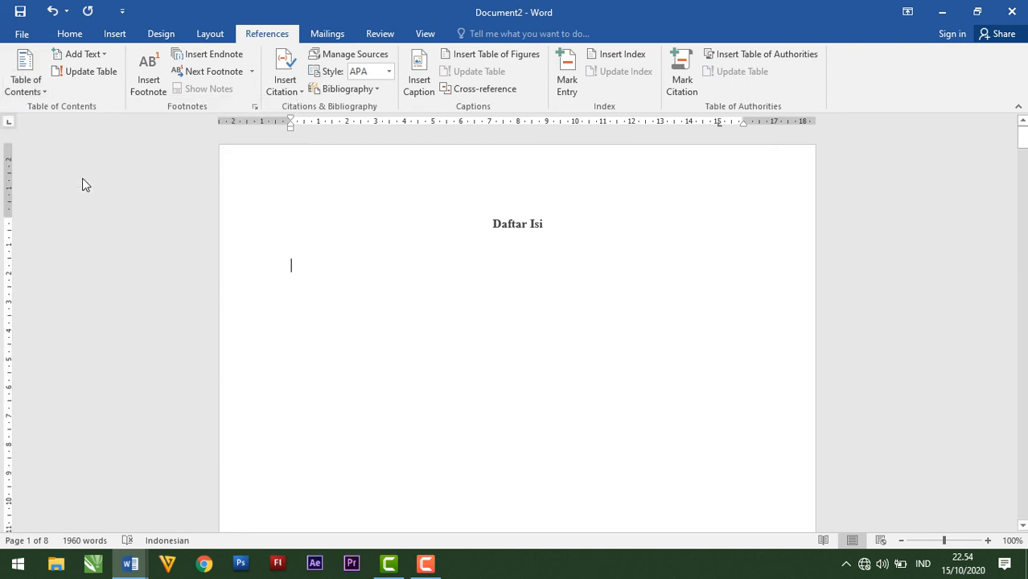
Review the entries and page numbers of the inserted table of contents, from BAB I to PENGERTIAN TIPOGRAFI.
scroll(626, 328, "up", 10)
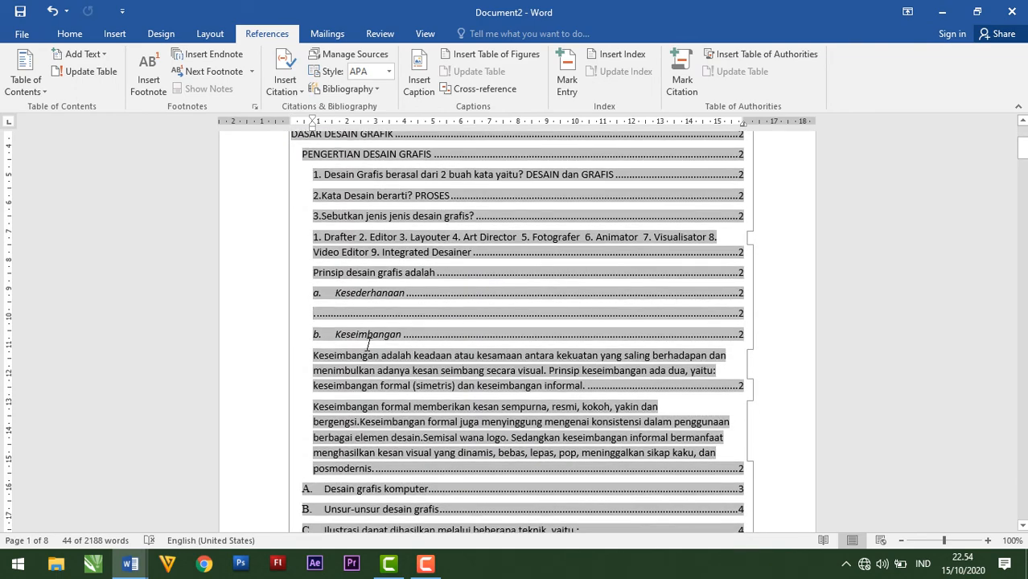
left_click(353, 220)
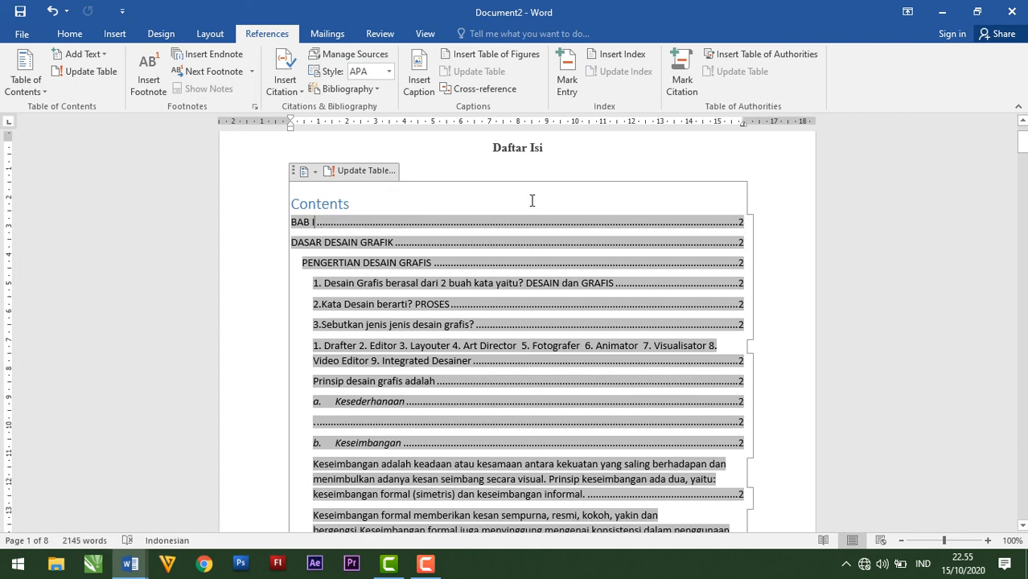
scroll(584, 402, "down", 3)
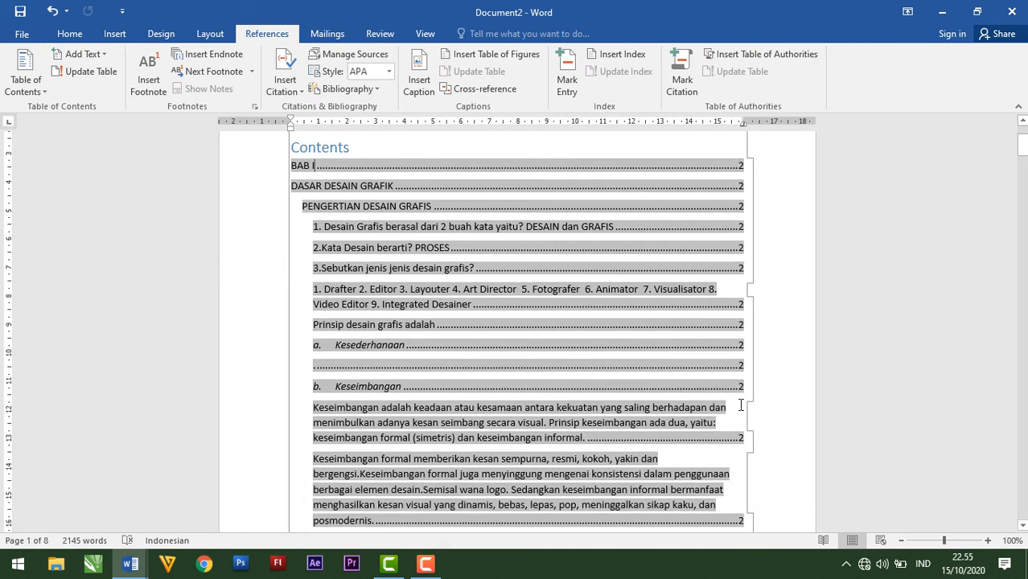
scroll(584, 402, "down", 6)
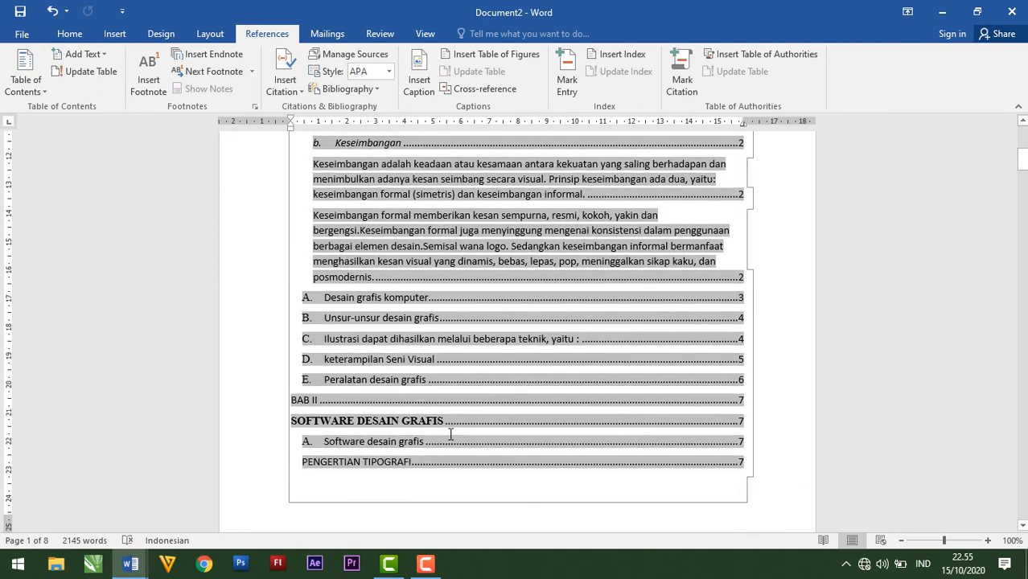
left_click(394, 432)
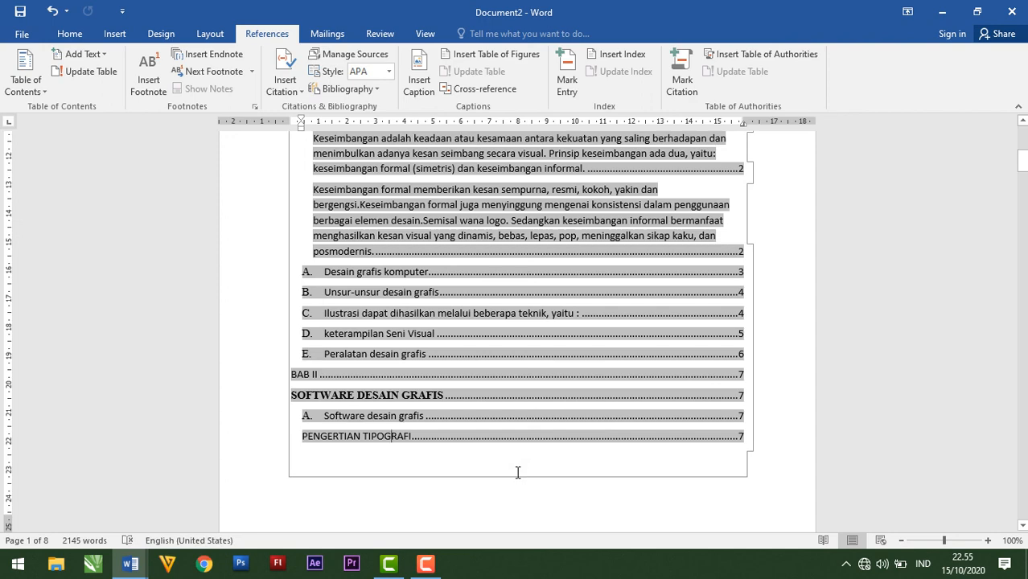
scroll(520, 469, "down", 9)
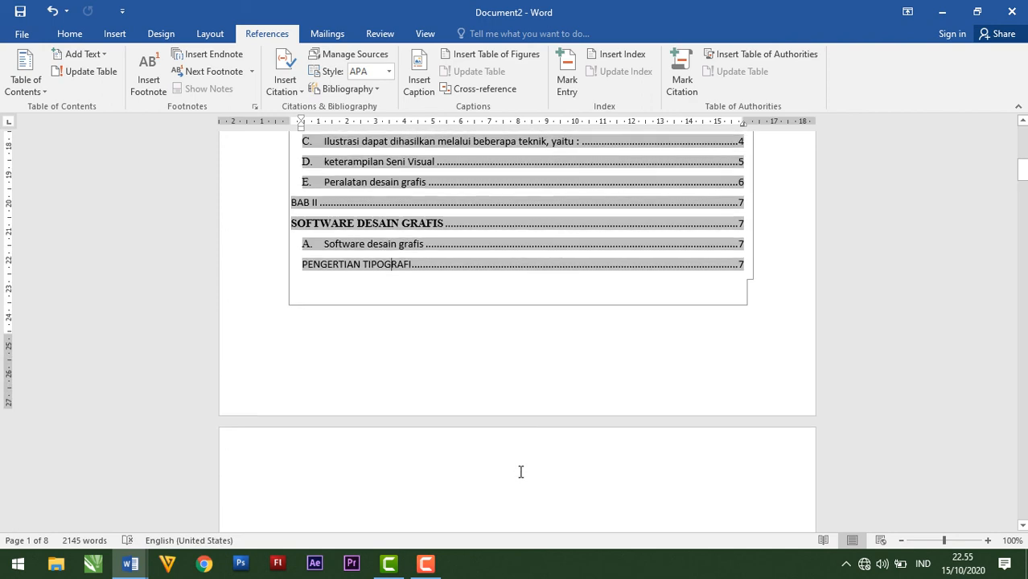
scroll(522, 467, "up", 9)
scroll(521, 468, "up", 9)
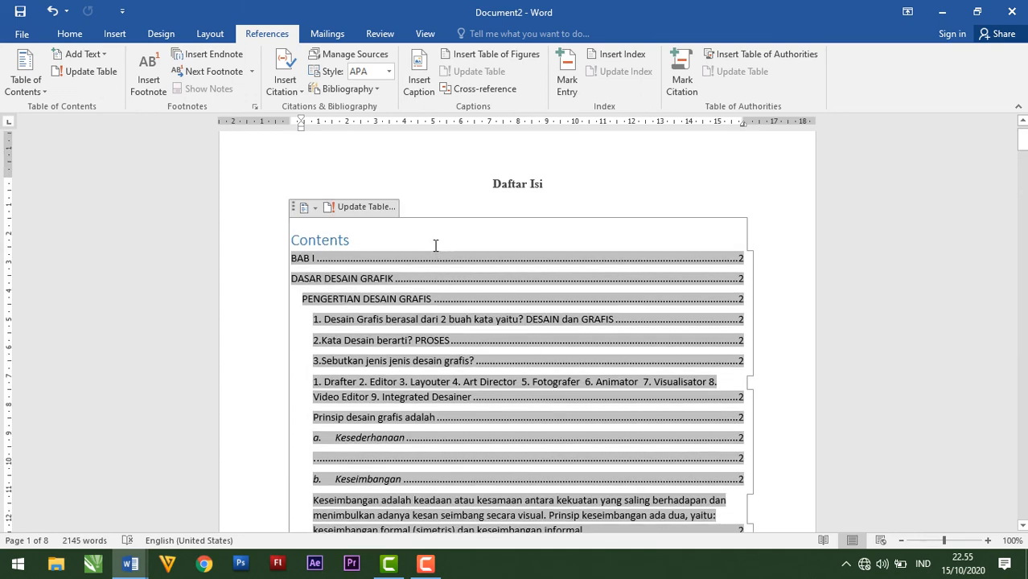
Delete the "Contents" title text above the entries of the automatic table of contents.
left_click(370, 237)
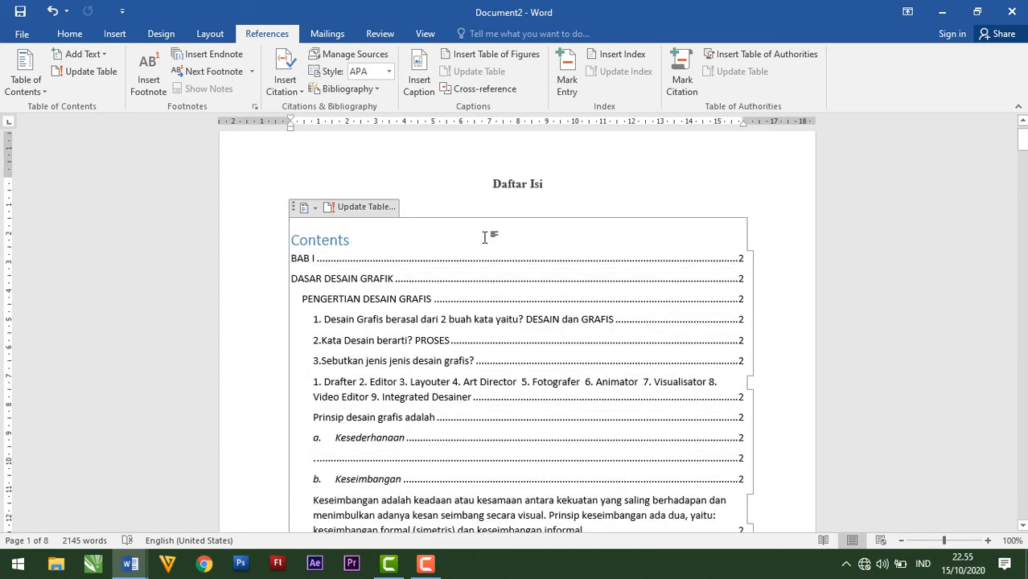
key("BackSpace")
key("BackSpace")
key("BackSpace")
key("BackSpace")
key("BackSpace")
key("BackSpace")
key("BackSpace")
key("BackSpace")
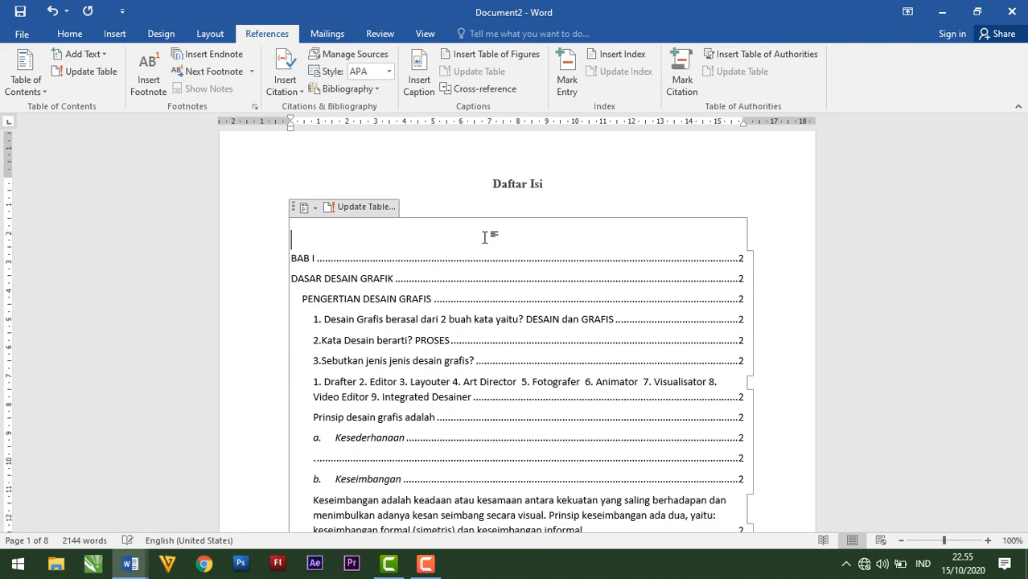
scroll(485, 370, "down", 3)
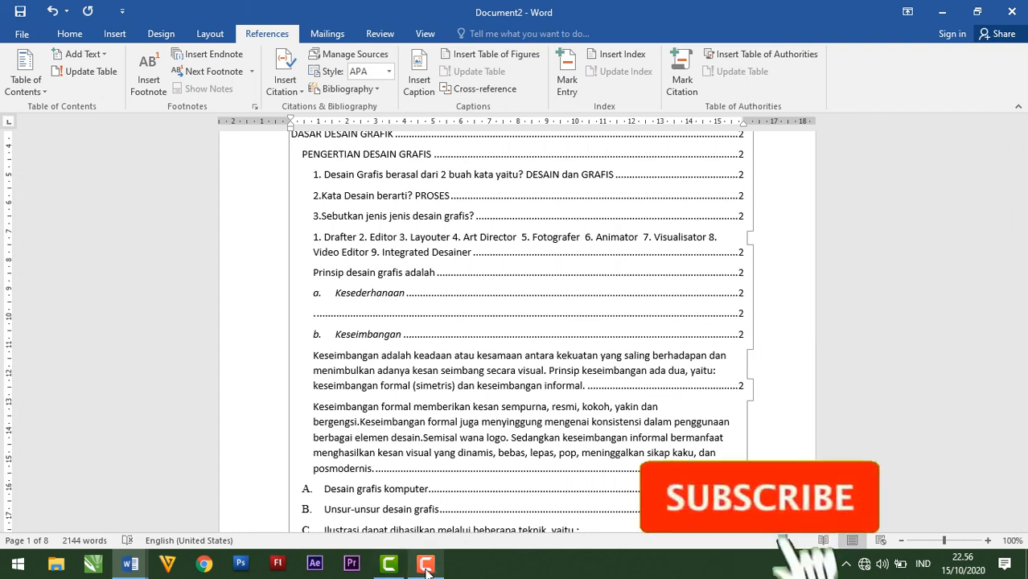
mouse_move(425, 571)
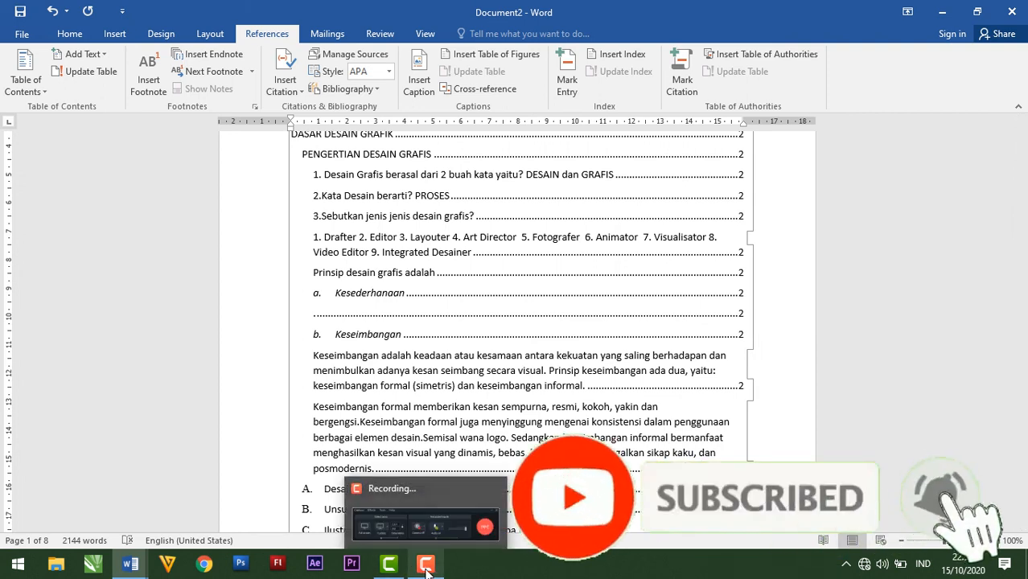
left_click(426, 567)
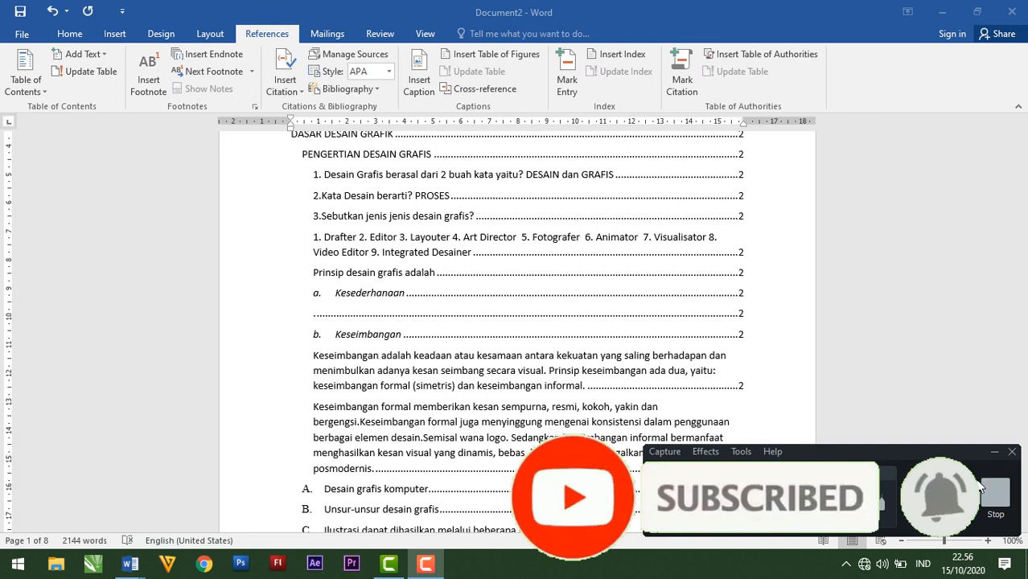